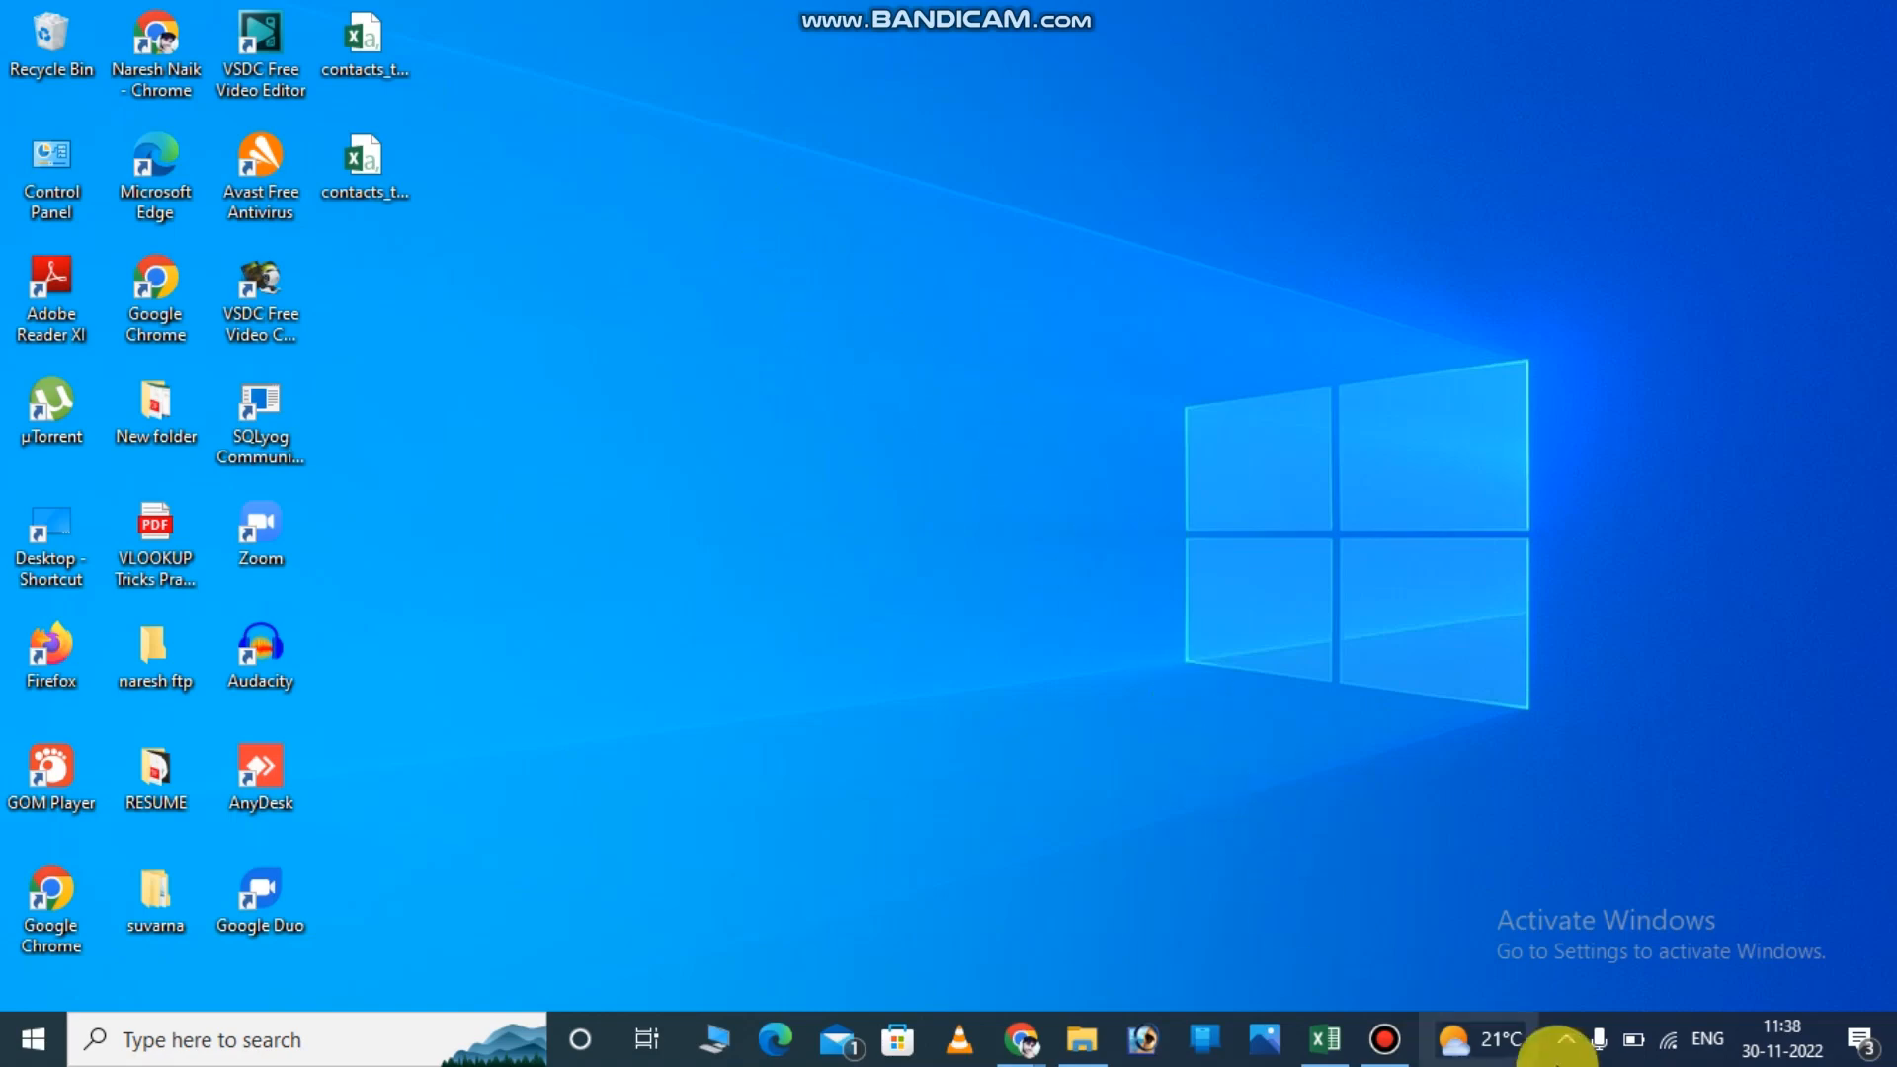
Switch to the open Excel workbook and look over the DATE, NAME, PLACE, PRODUCT and VALUE data on Sheet1.
{"action": "left_click", "coordinate": [1329, 1040]}
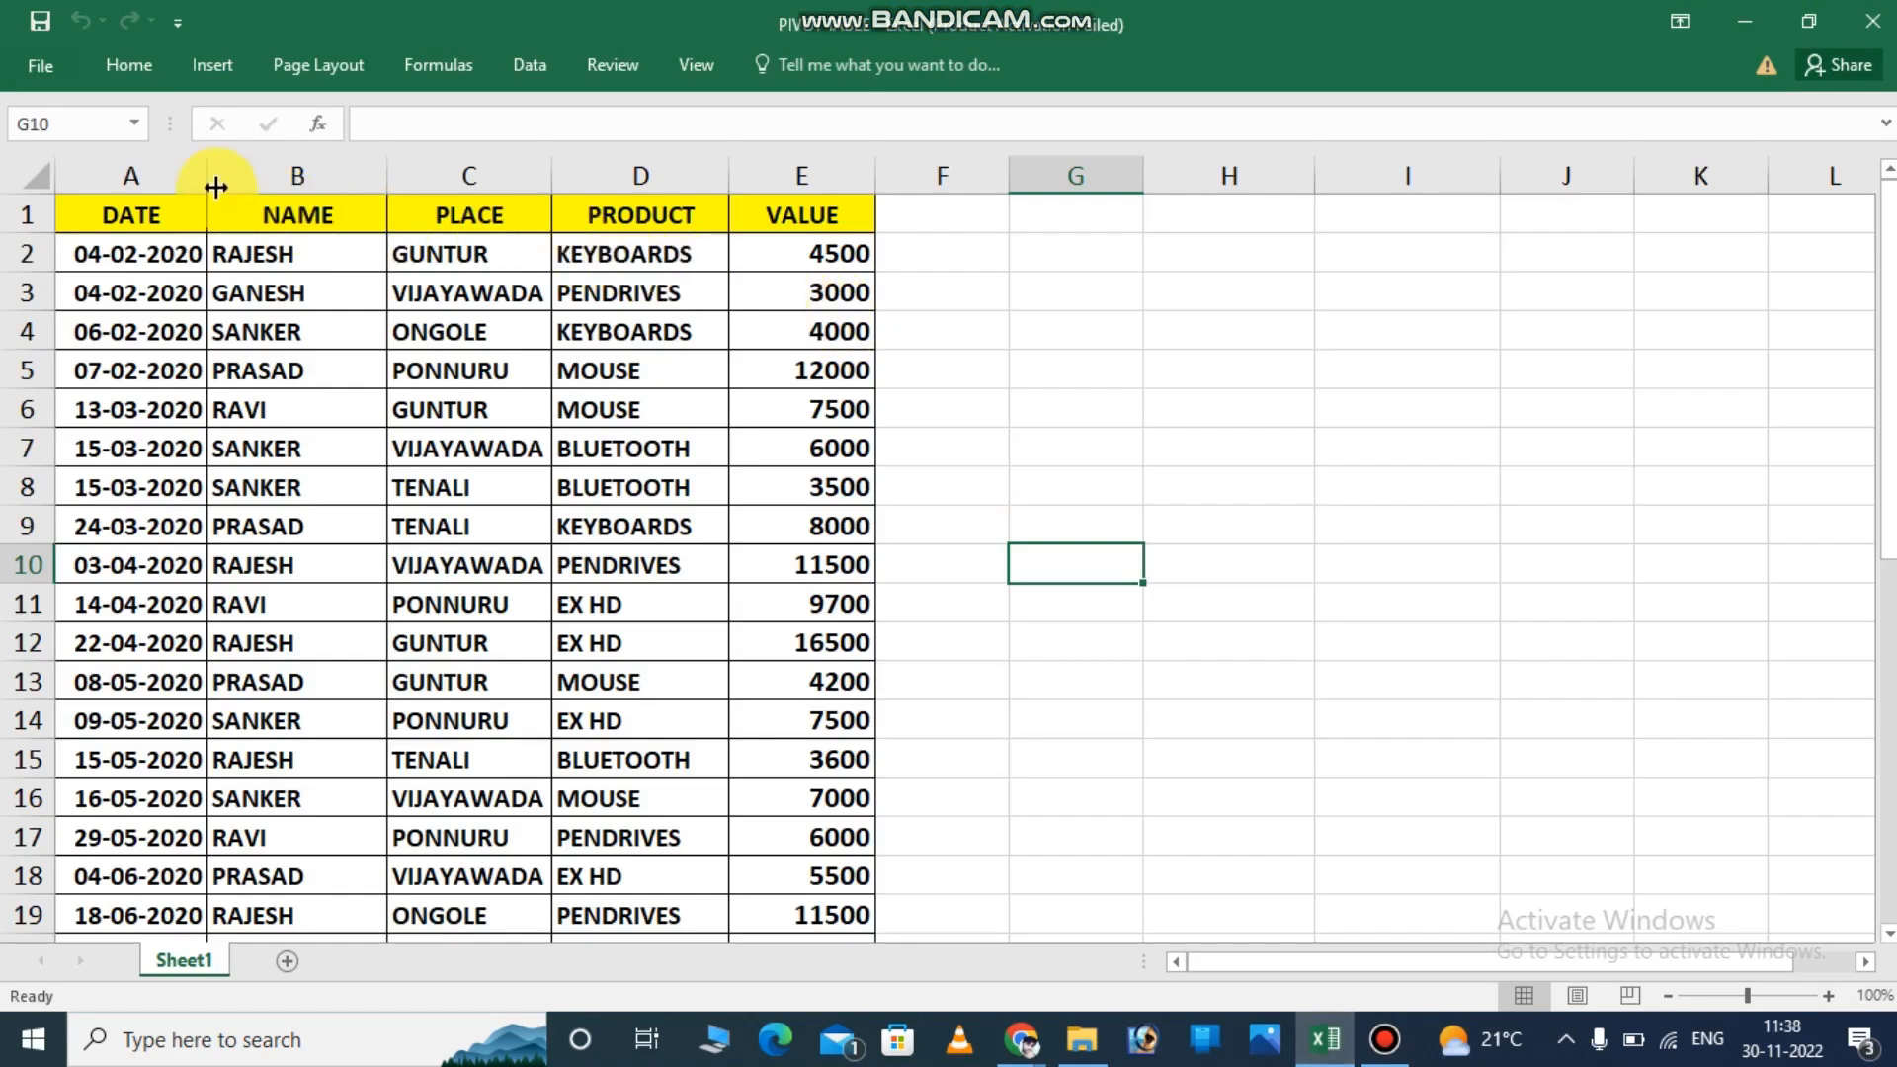
{"action": "left_click", "coordinate": [82, 213]}
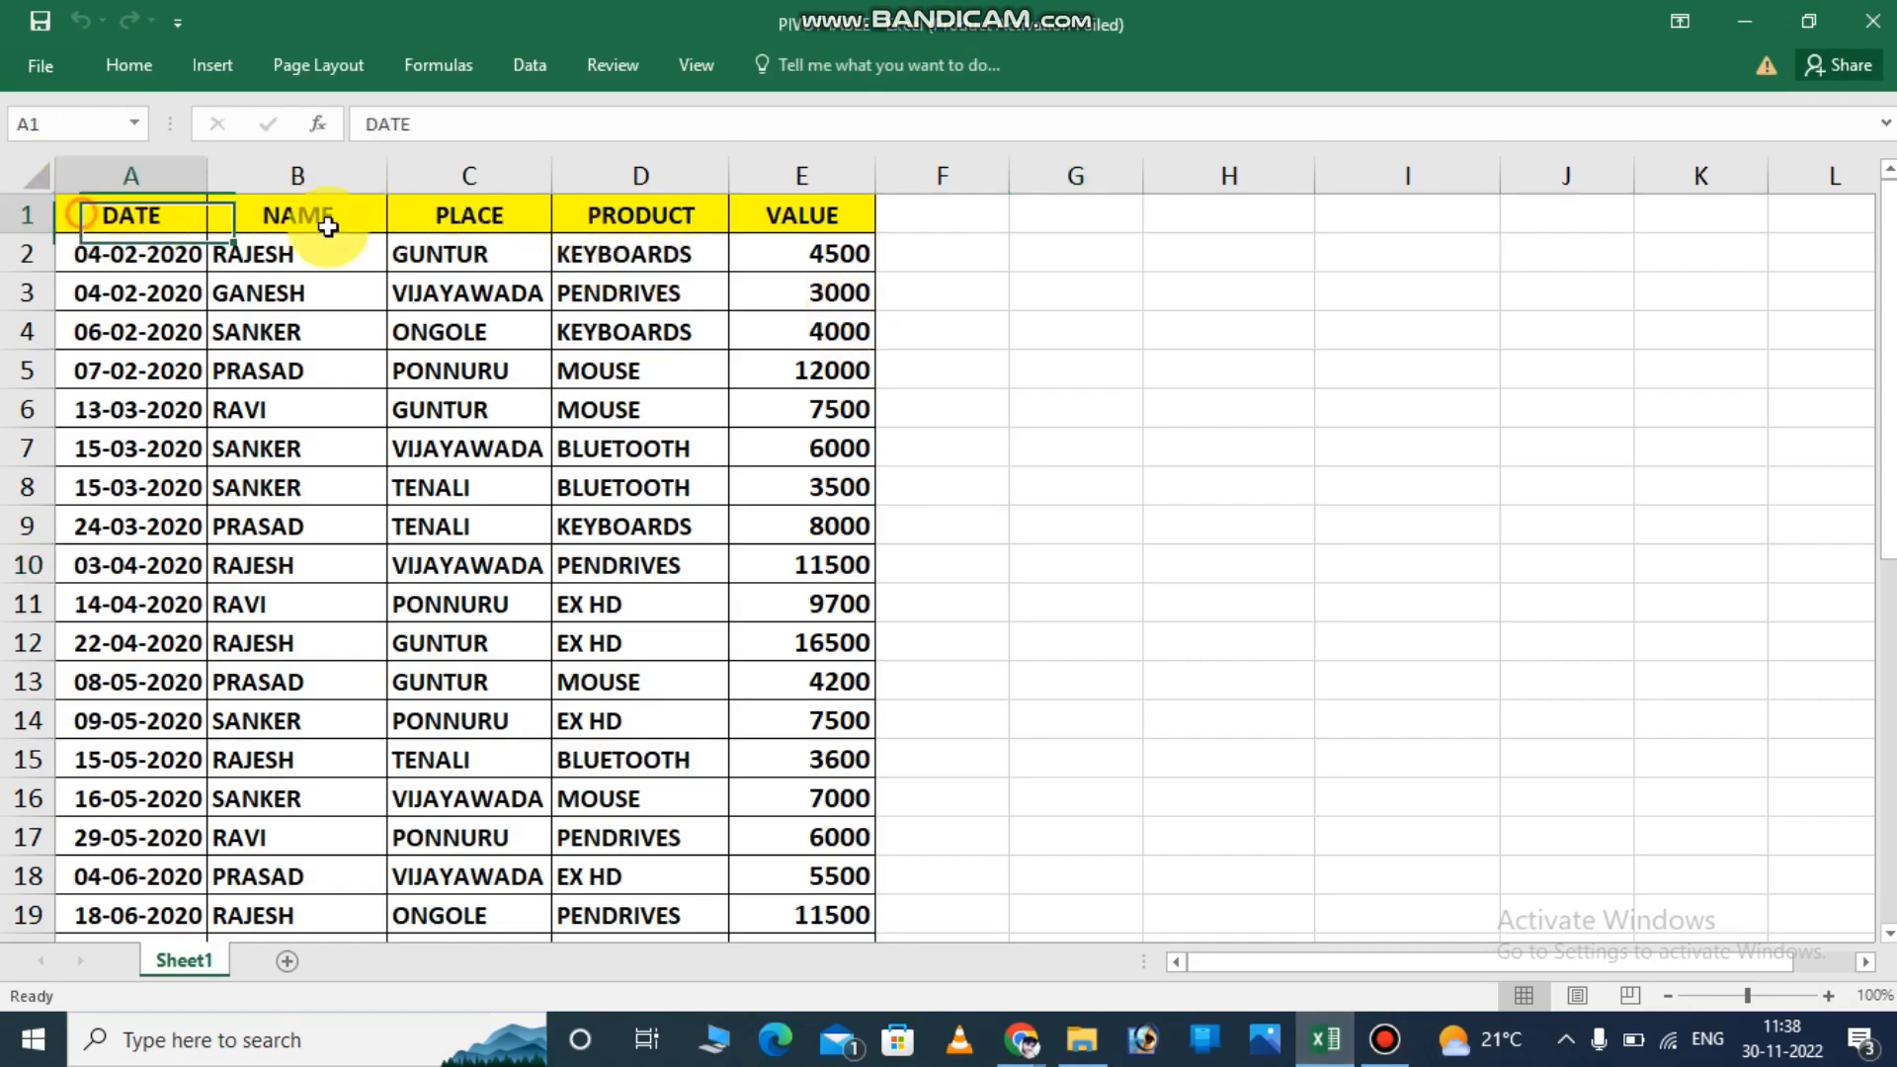
{"action": "left_click_drag", "start_coordinate": [329, 226], "coordinate": [630, 455]}
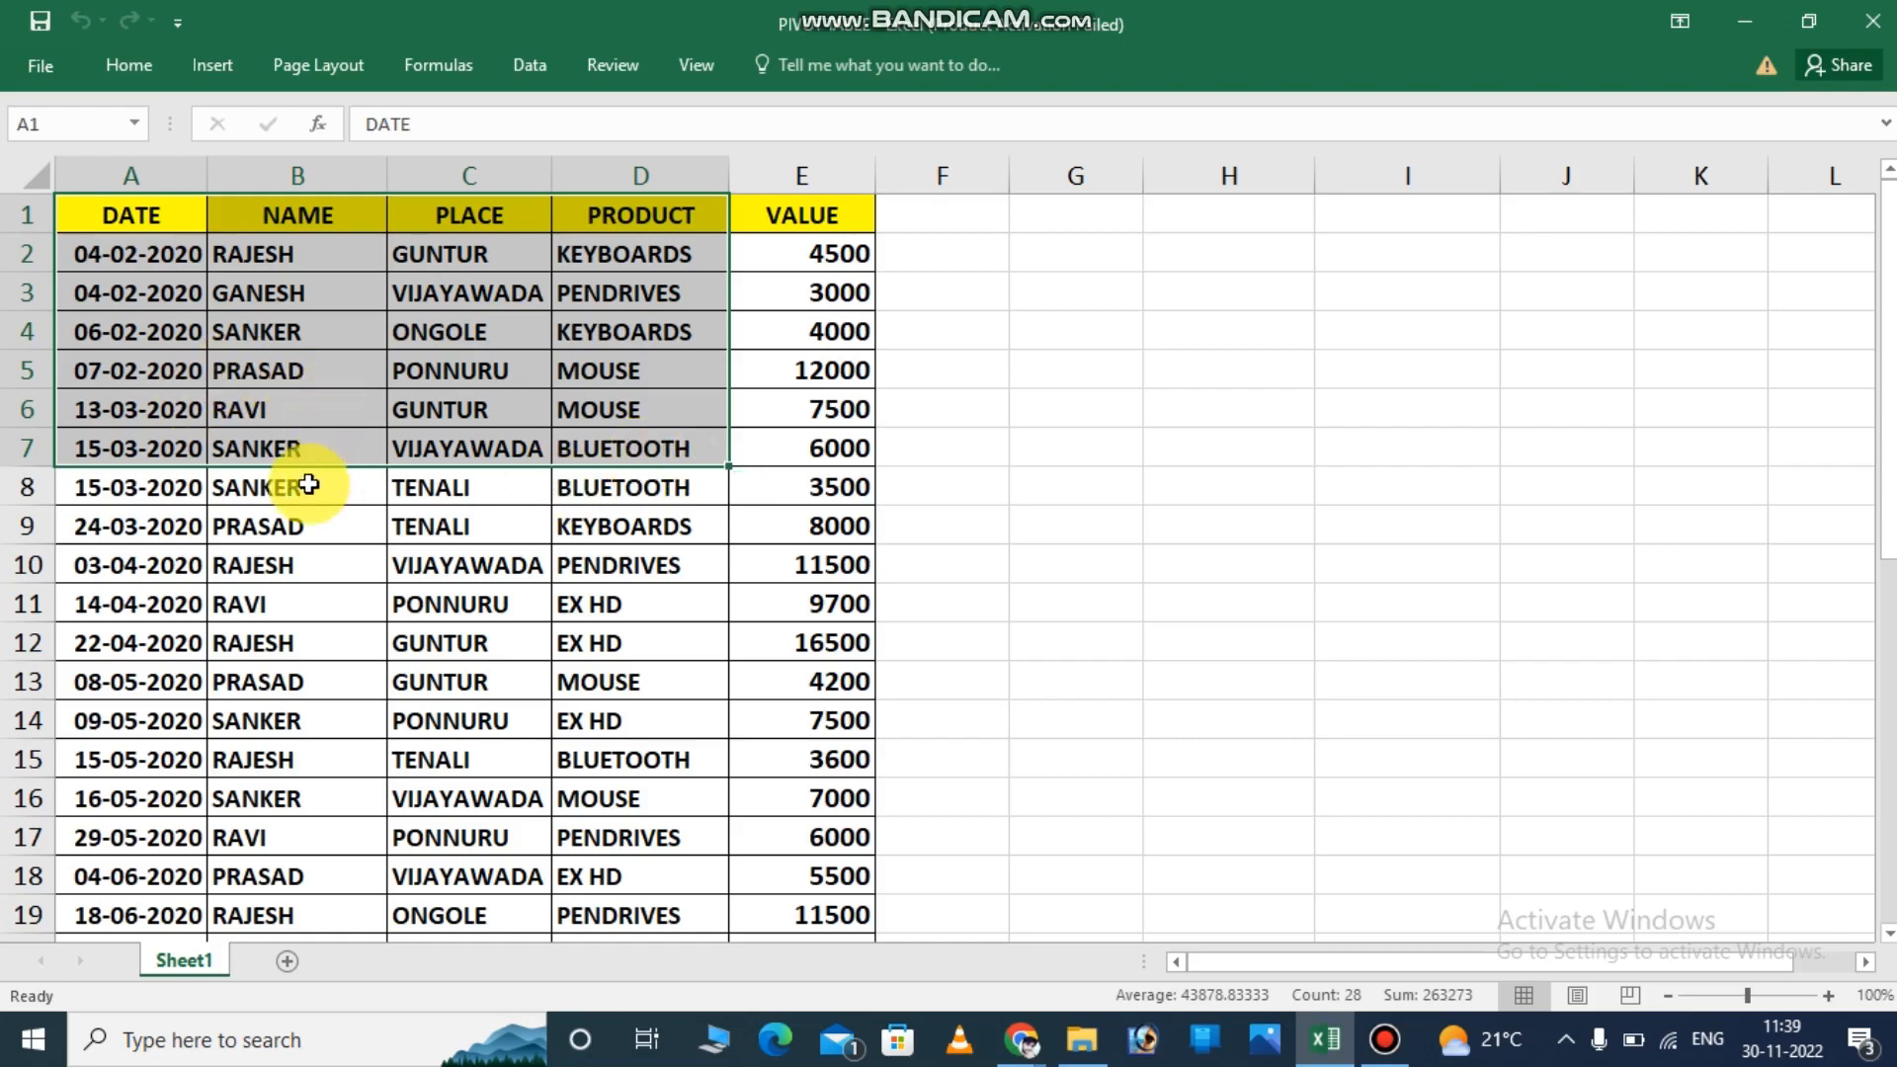
{"action": "left_click", "coordinate": [275, 452]}
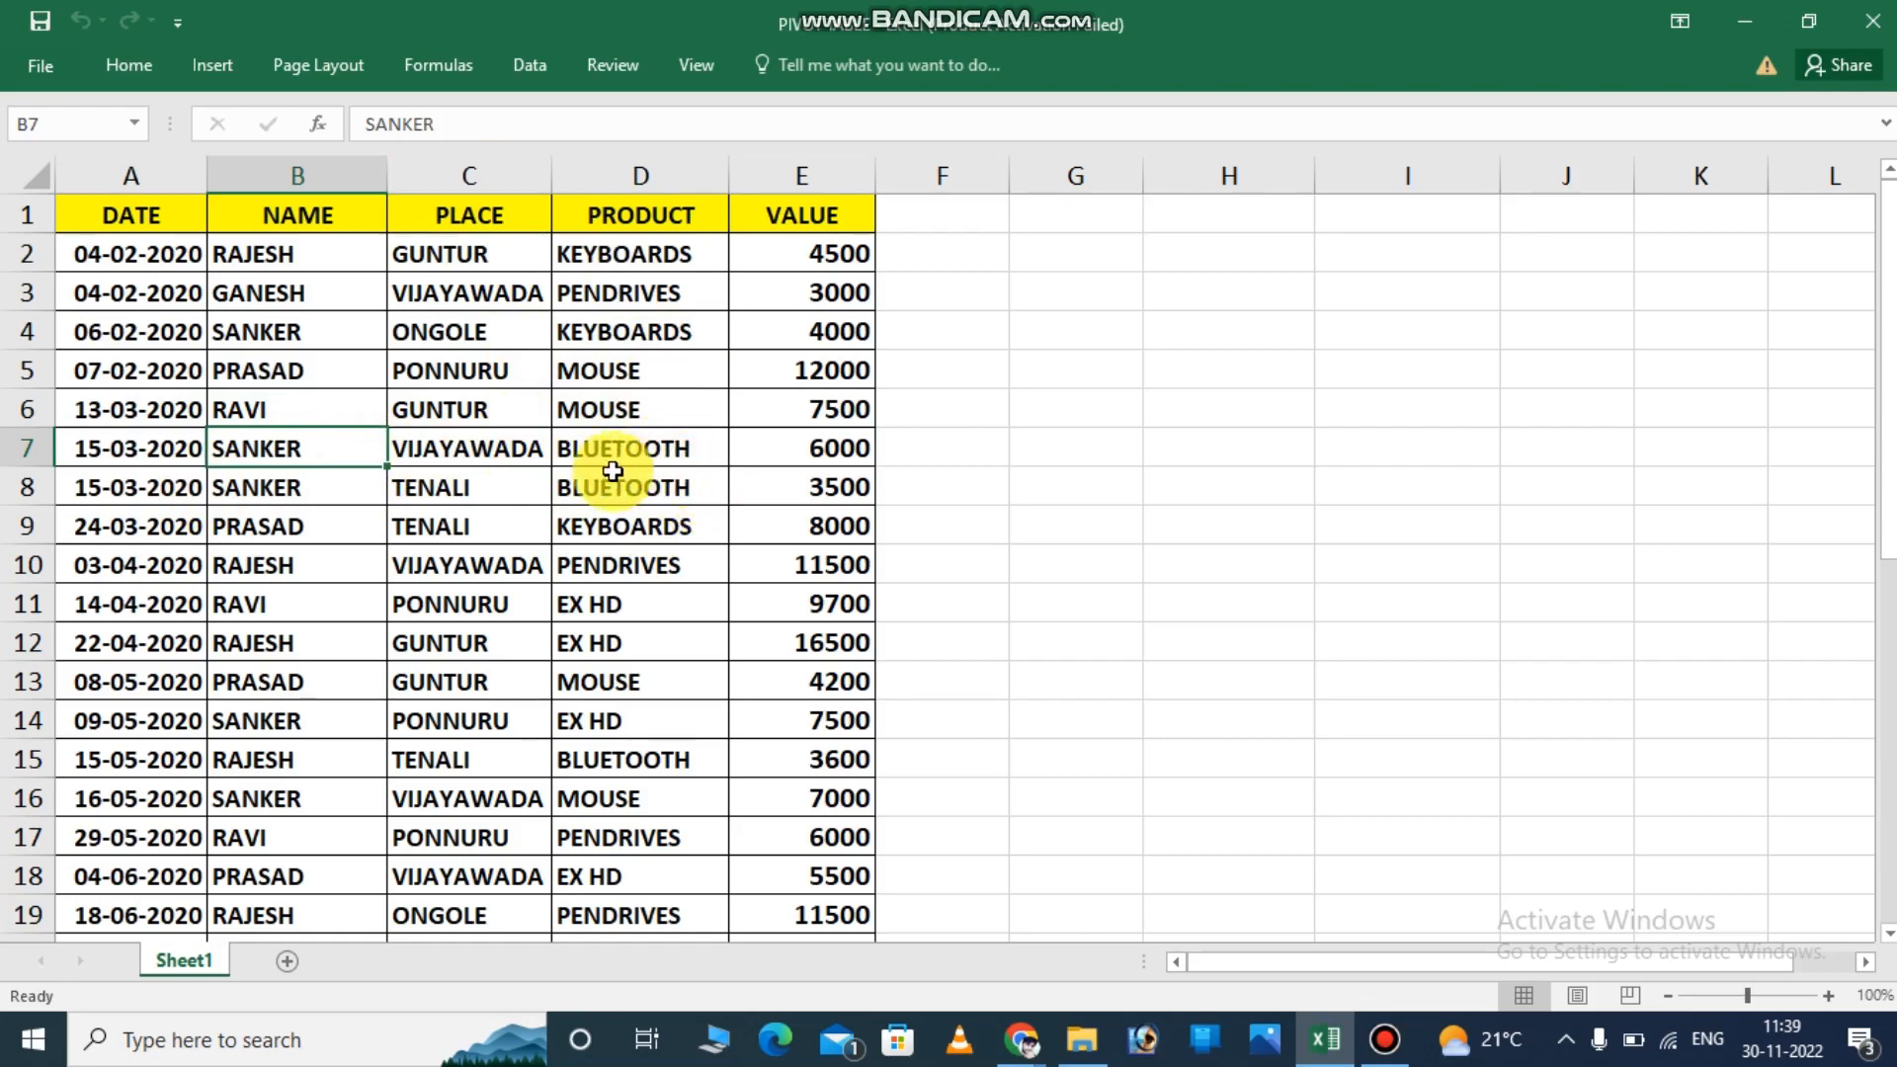
{"action": "left_click_drag", "start_coordinate": [250, 434], "coordinate": [790, 474]}
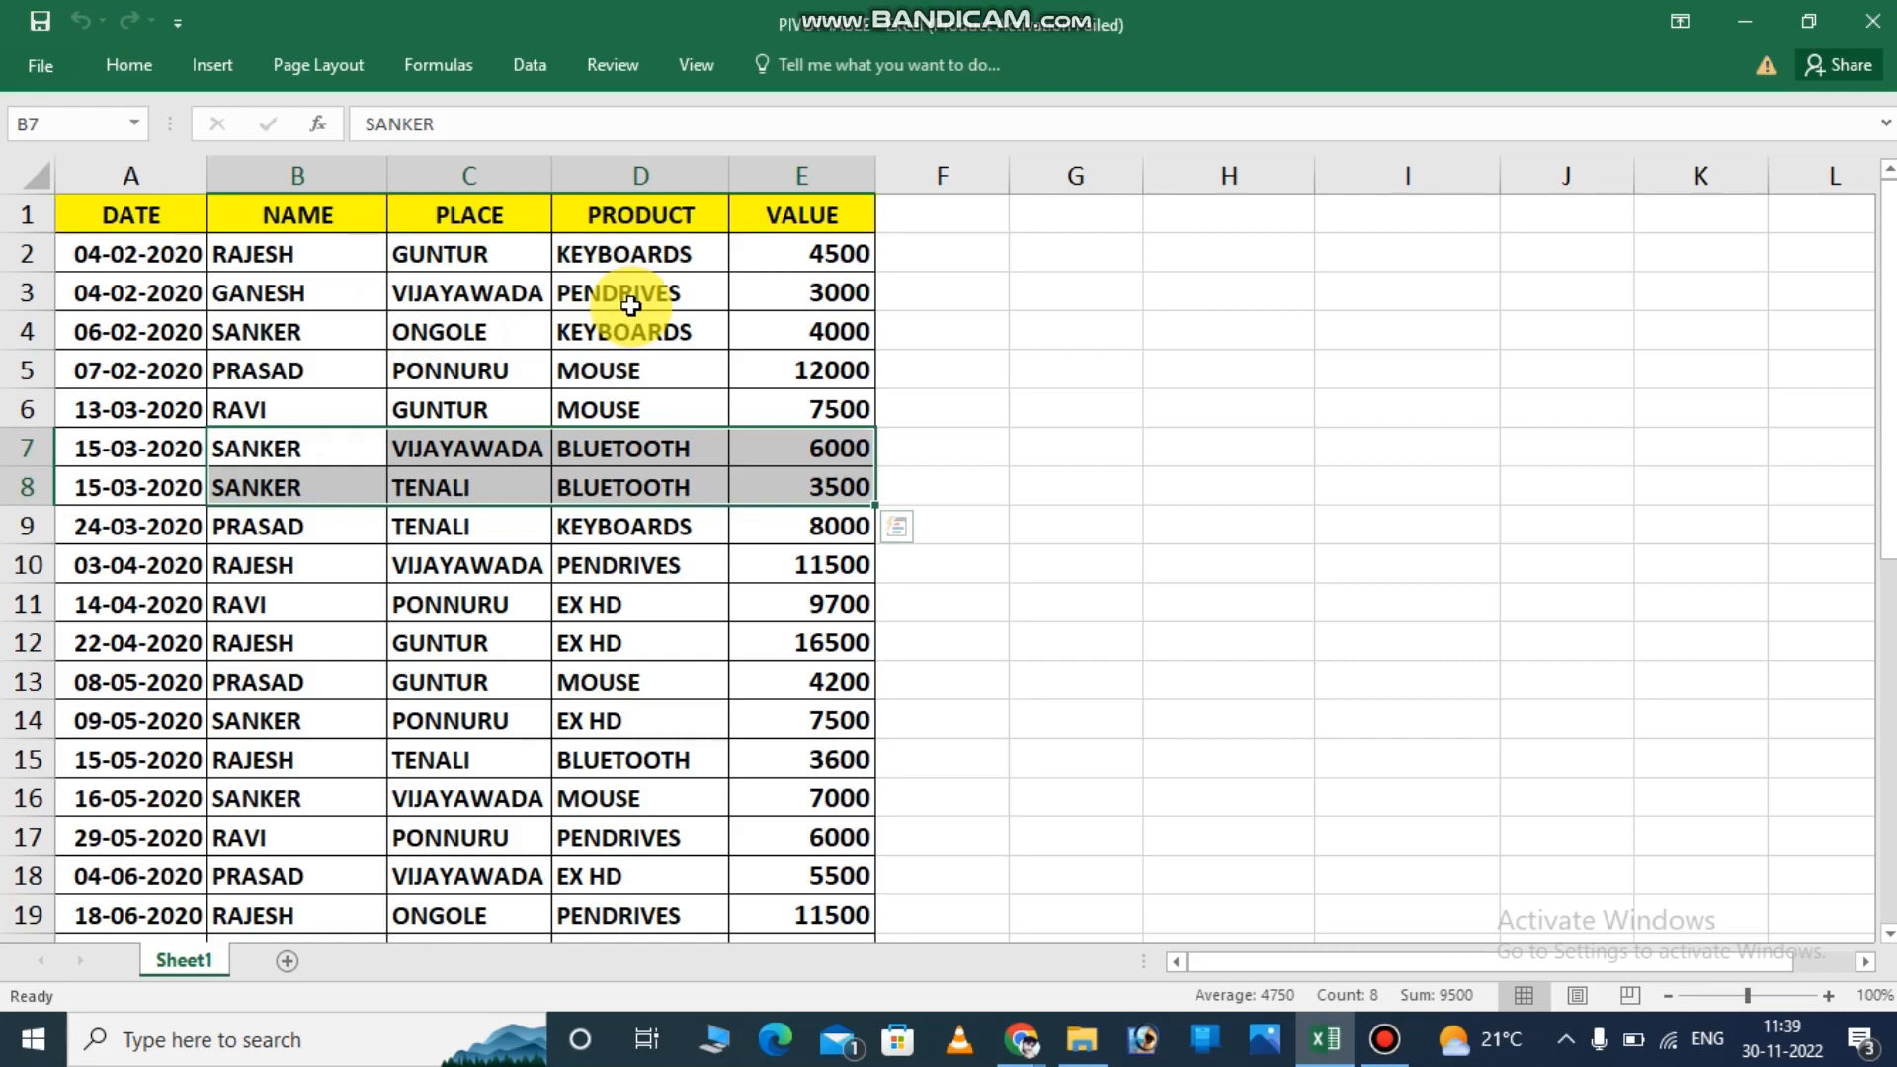
{"action": "left_click", "coordinate": [1090, 301]}
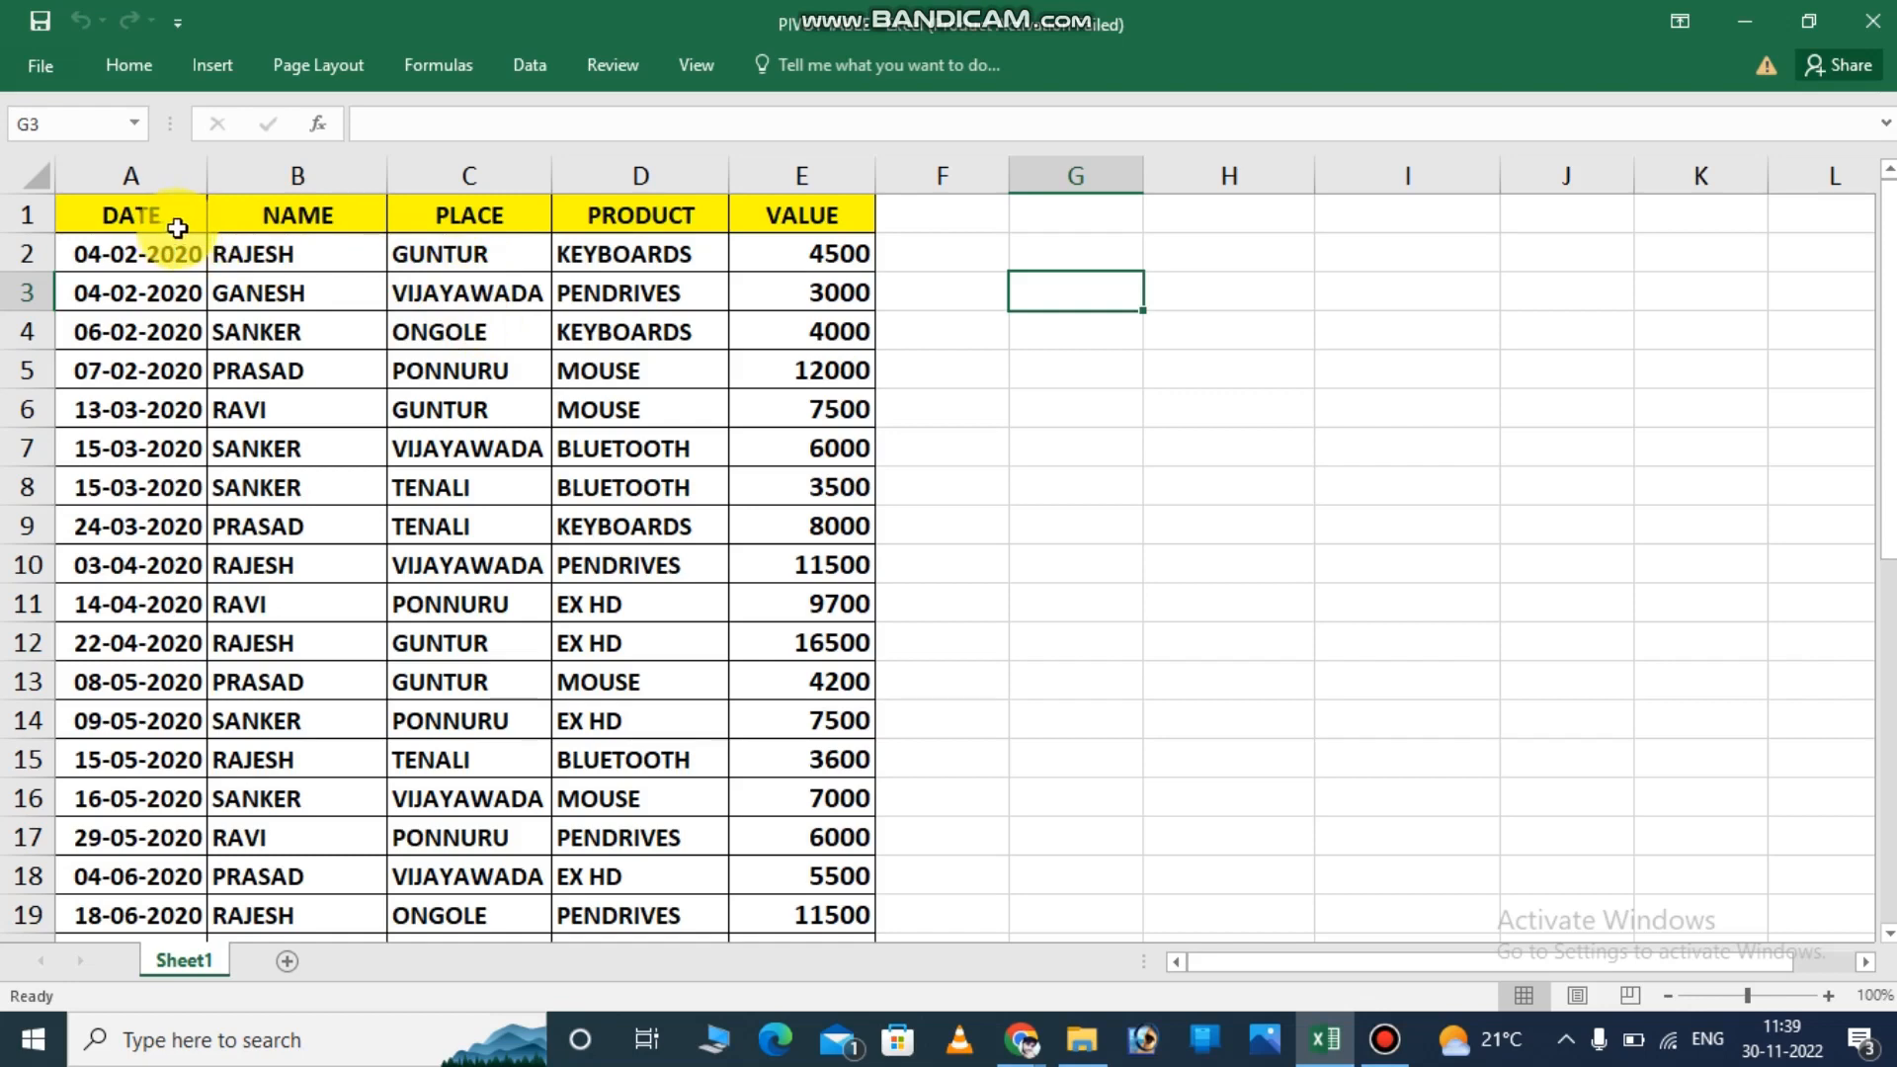
Select the whole data table on Sheet1 with its headers, range A1:E36.
{"action": "left_click", "coordinate": [69, 204]}
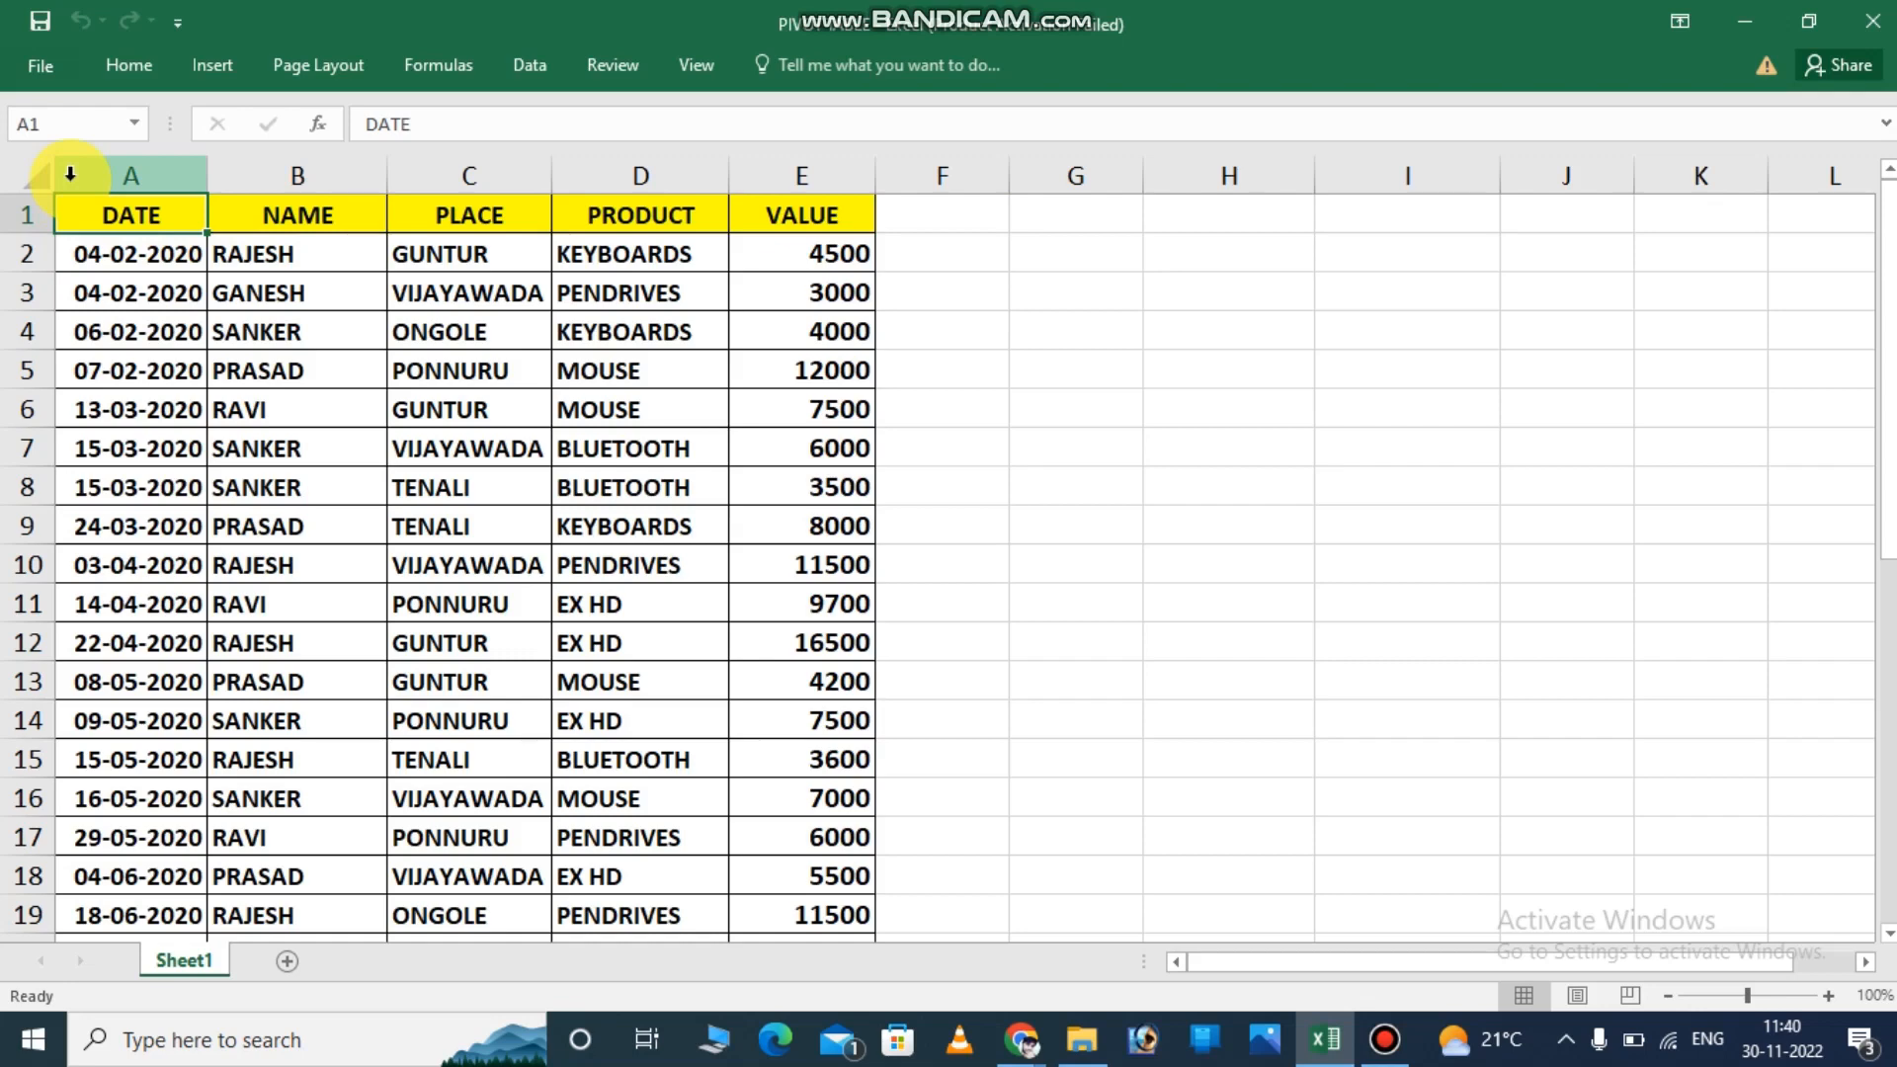
{"action": "key", "text": "shift+Right"}
{"action": "key", "text": "shift+Right"}
{"action": "key", "text": "shift+Right"}
{"action": "key", "text": "shift+Right"}
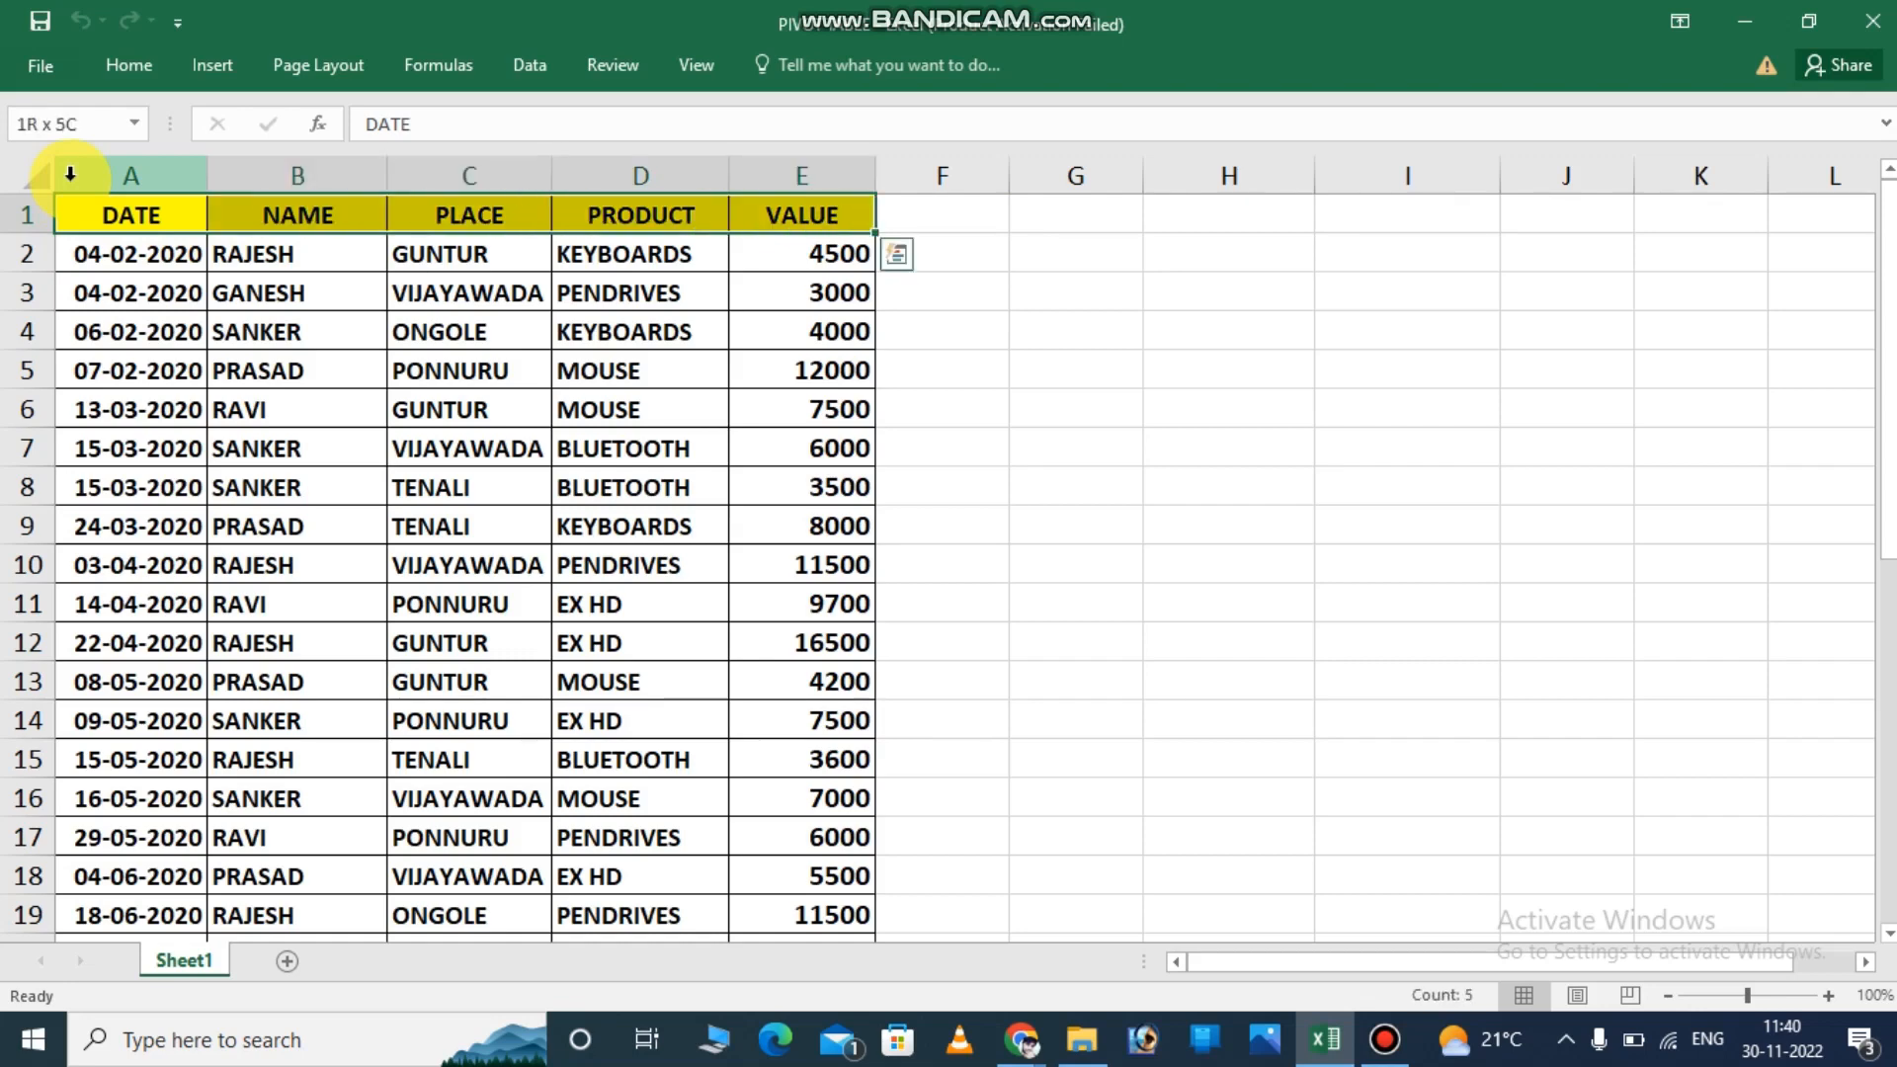
{"action": "key", "text": "shift+Down"}
{"action": "key", "text": "shift+Down"}
{"action": "key", "text": "shift+Down"}
{"action": "key", "text": "shift+Down"}
{"action": "key", "text": "shift+Down"}
{"action": "key", "text": "shift+Down"}
{"action": "key", "text": "shift+Down"}
{"action": "key", "text": "shift+Down"}
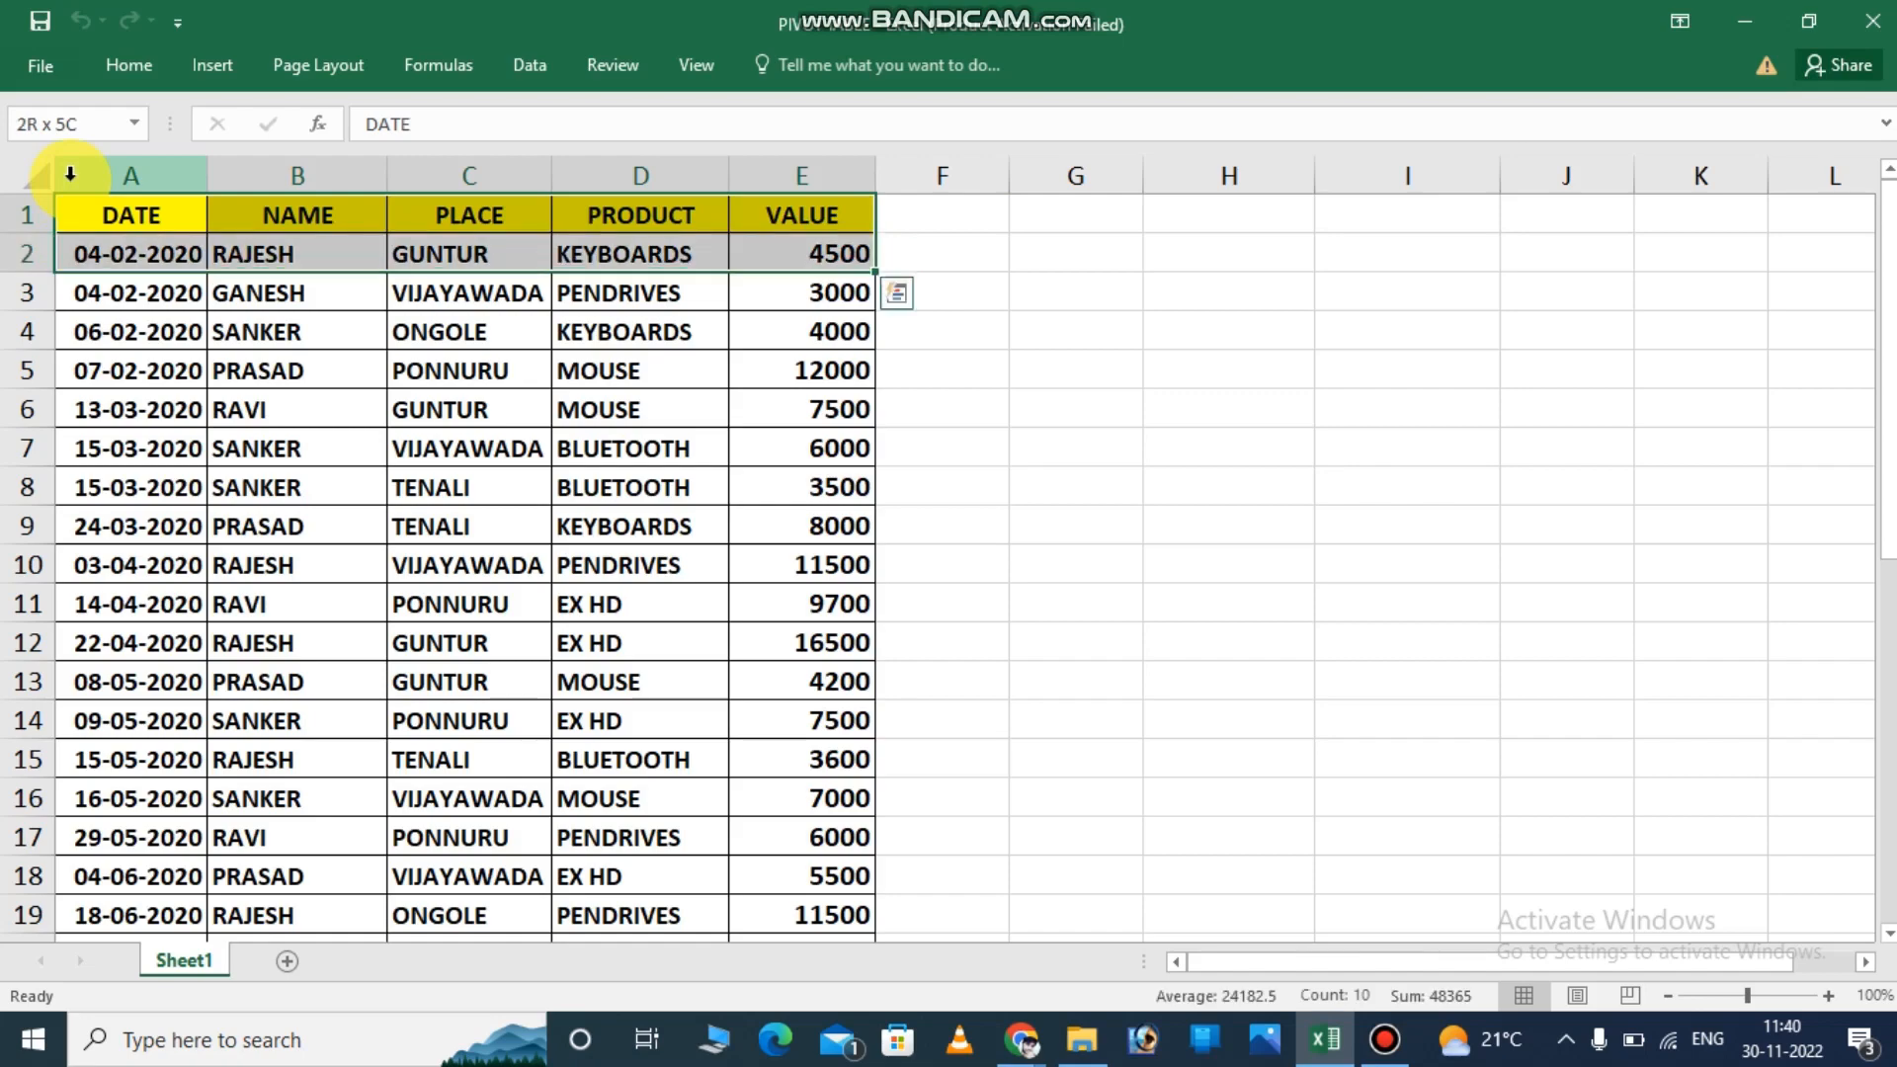
{"action": "key", "text": "shift+Down"}
{"action": "key", "text": "shift+Down"}
{"action": "key", "text": "shift+Down"}
{"action": "key", "text": "shift+Down"}
{"action": "key", "text": "shift+Down"}
{"action": "key", "text": "shift+Down"}
{"action": "key", "text": "shift+Down"}
{"action": "key", "text": "shift+Down"}
{"action": "key", "text": "shift+Down"}
{"action": "key", "text": "shift+Down"}
{"action": "key", "text": "shift+Down"}
{"action": "key", "text": "shift+Down"}
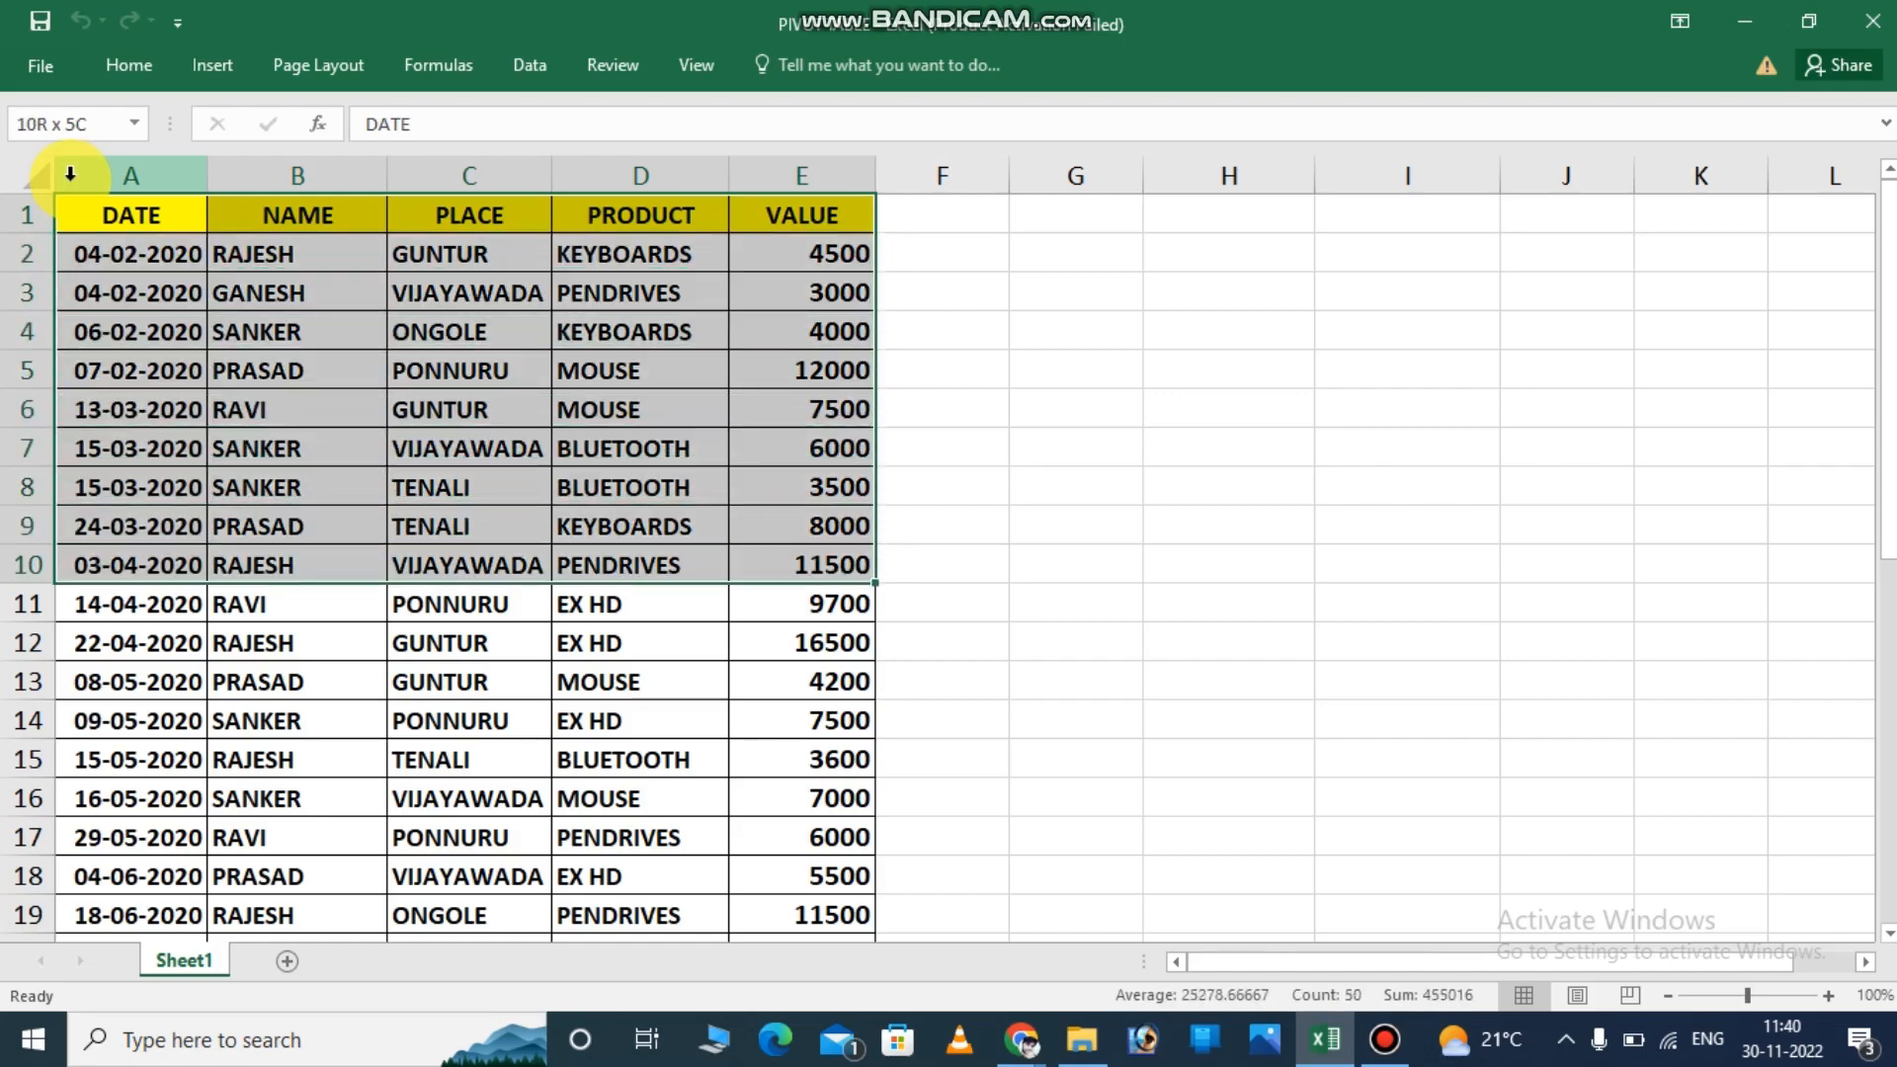
{"action": "key", "text": "shift+Down"}
{"action": "key", "text": "shift+Down"}
{"action": "key", "text": "shift+Down"}
{"action": "key", "text": "shift+Down"}
{"action": "key", "text": "shift+Down"}
{"action": "key", "text": "shift+Down"}
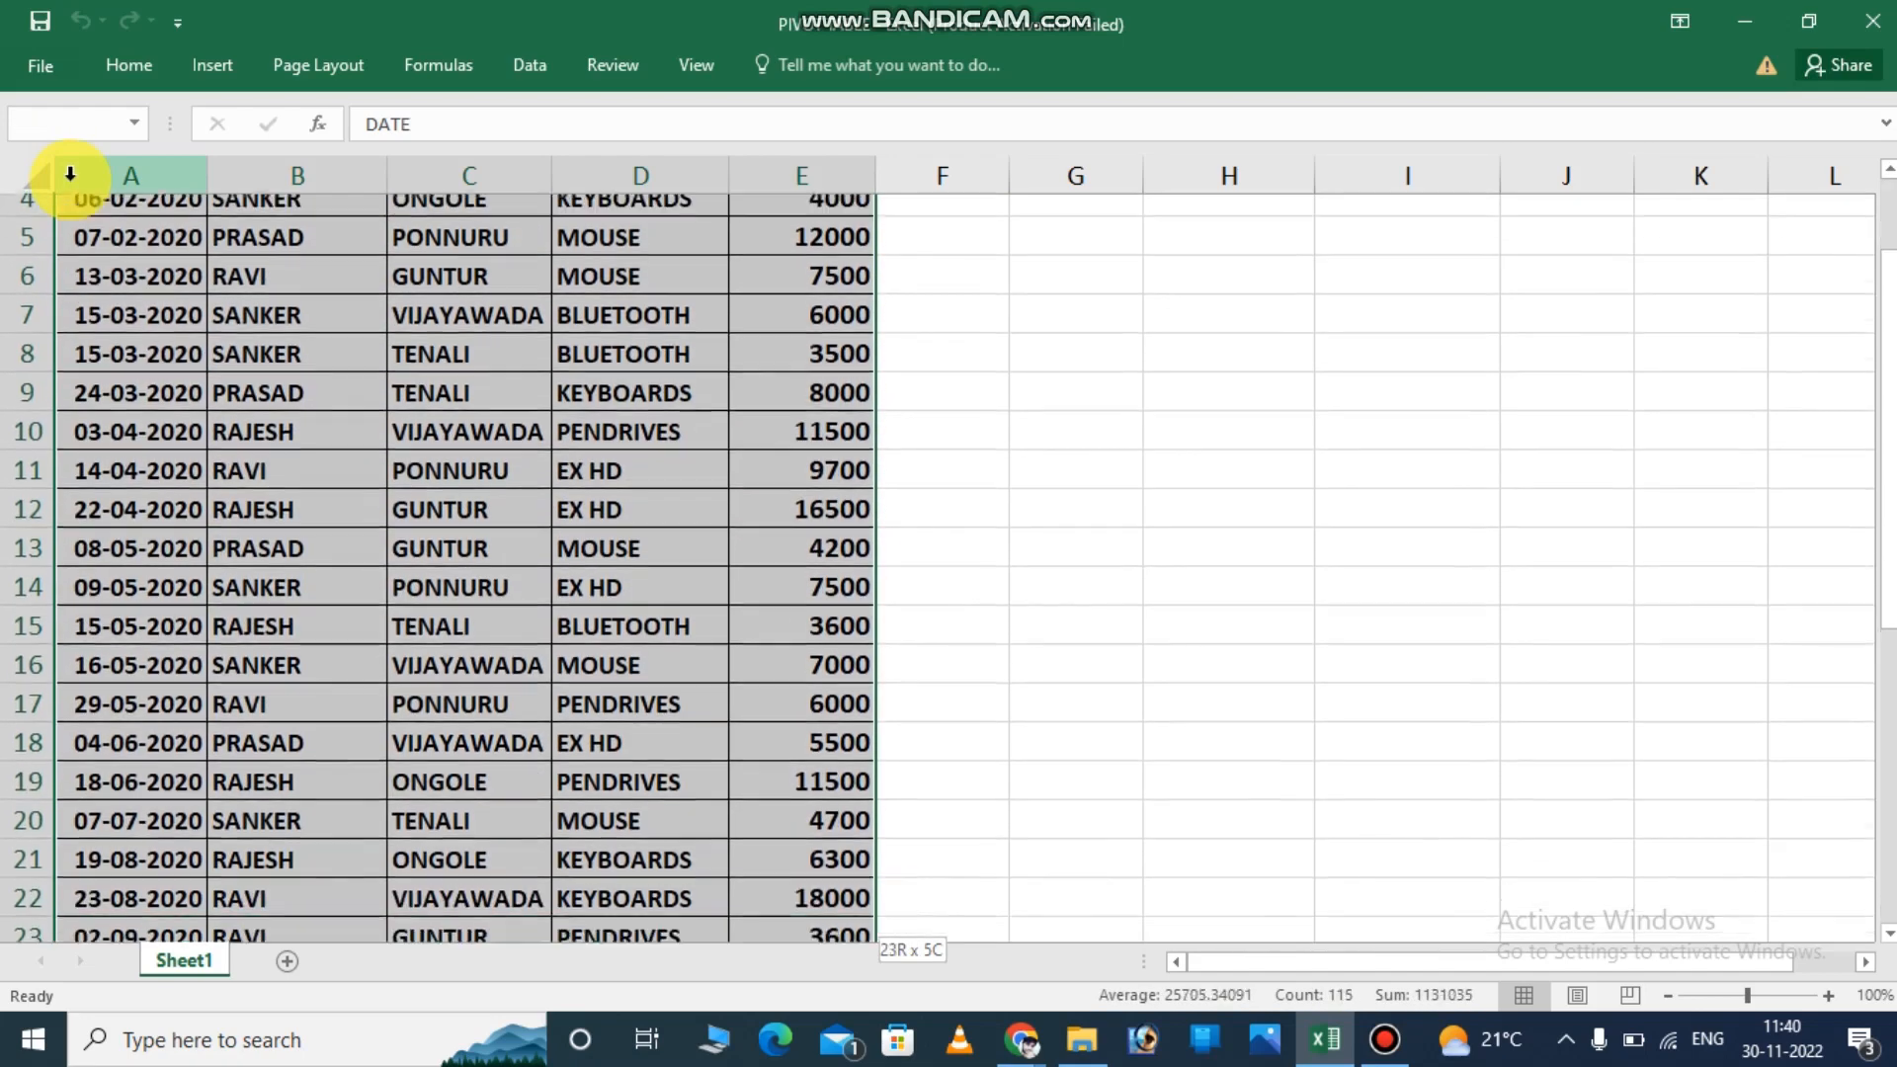
{"action": "key", "text": "shift+Down"}
{"action": "key", "text": "shift+Down"}
{"action": "key", "text": "shift+Down"}
{"action": "key", "text": "shift+Down"}
{"action": "key", "text": "shift+Down"}
{"action": "key", "text": "shift+Down"}
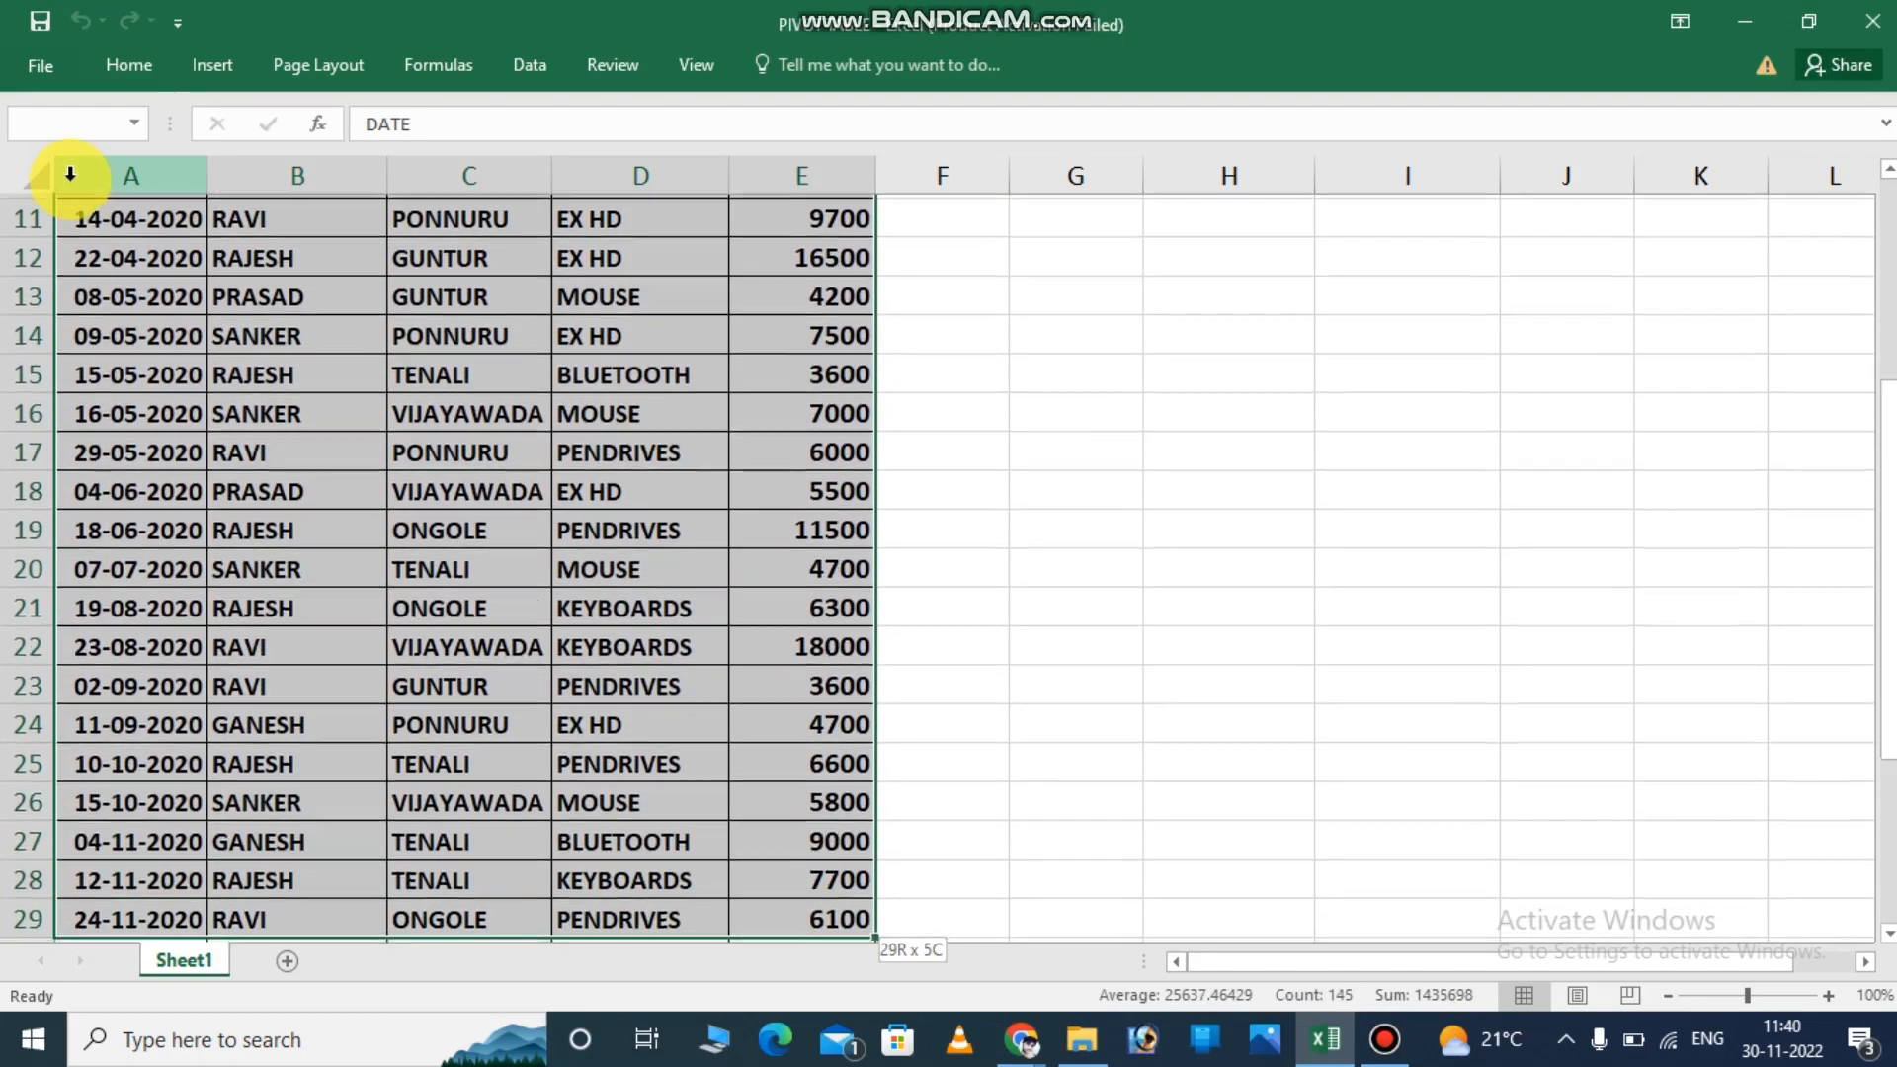
{"action": "key", "text": "shift+Down"}
{"action": "key", "text": "shift+Down"}
{"action": "key", "text": "shift+Down"}
{"action": "key", "text": "shift+Down"}
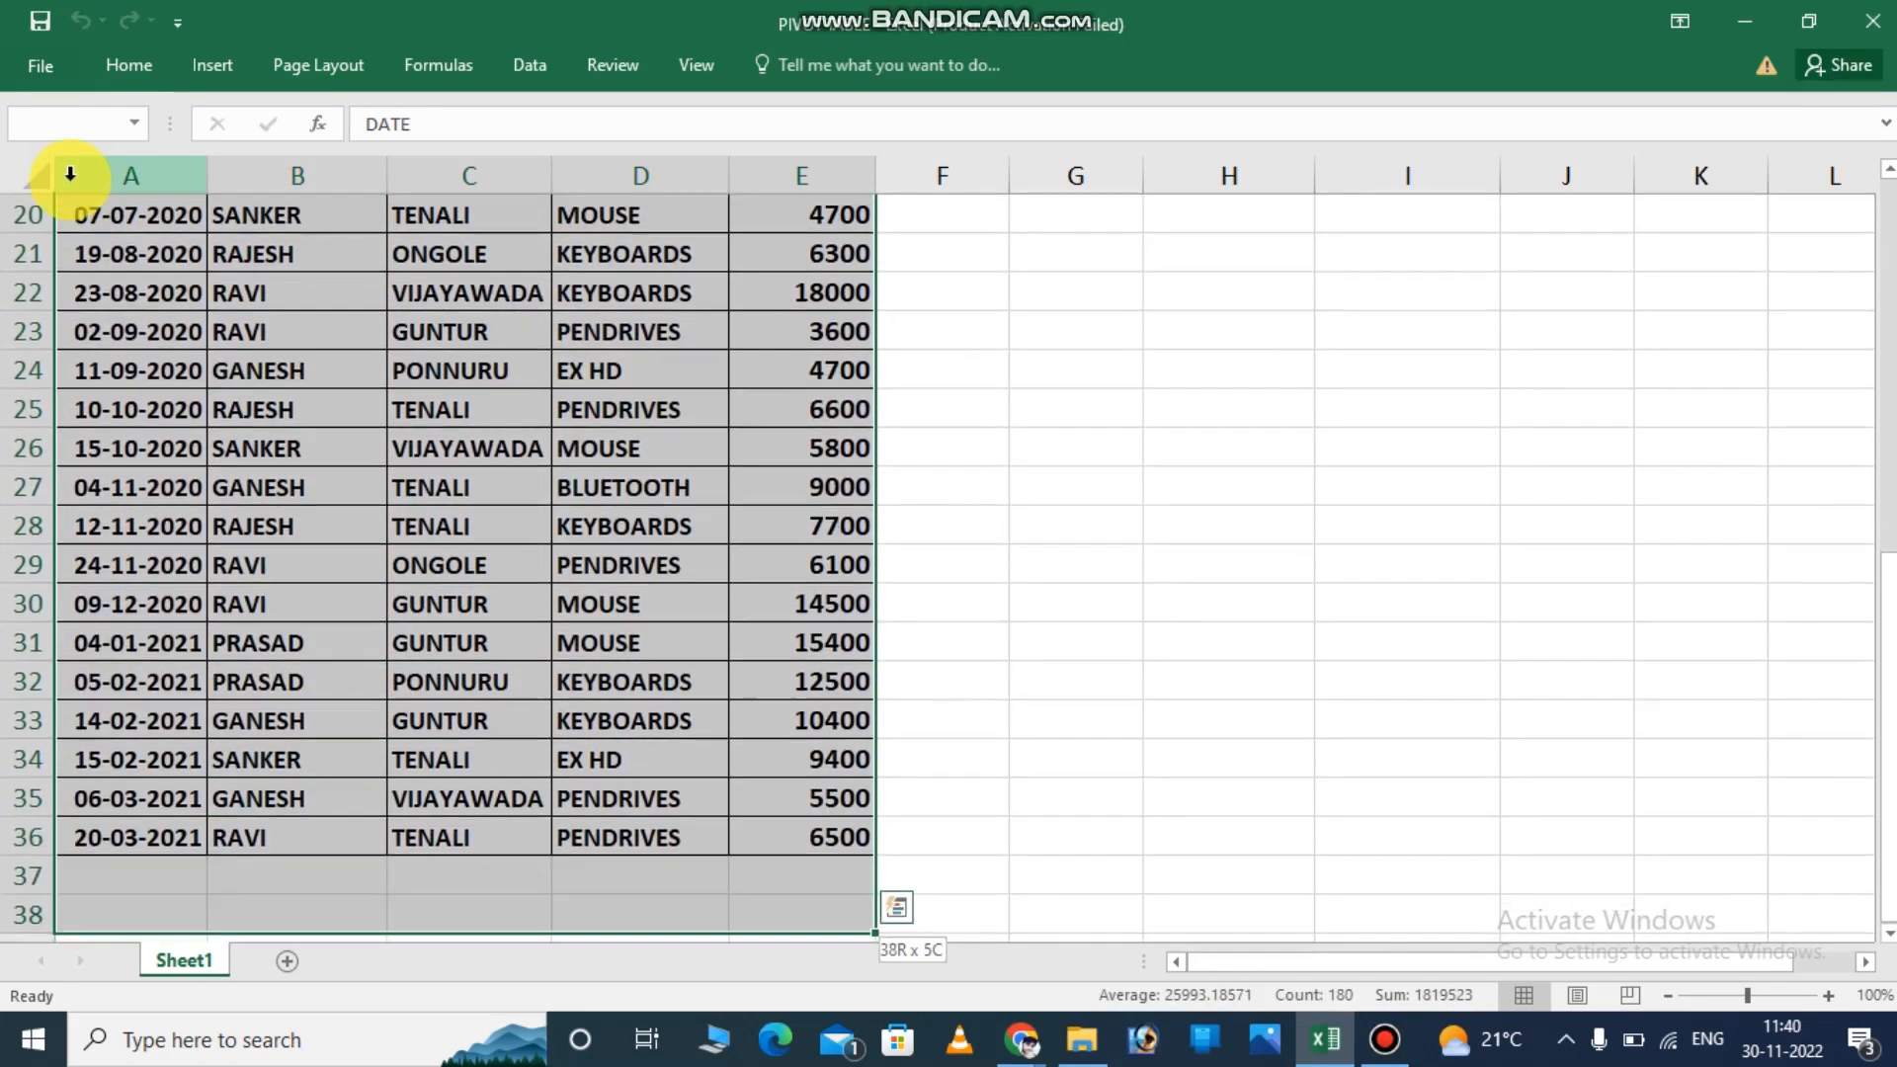
{"action": "key", "text": "shift+Up"}
{"action": "key", "text": "shift+Up"}
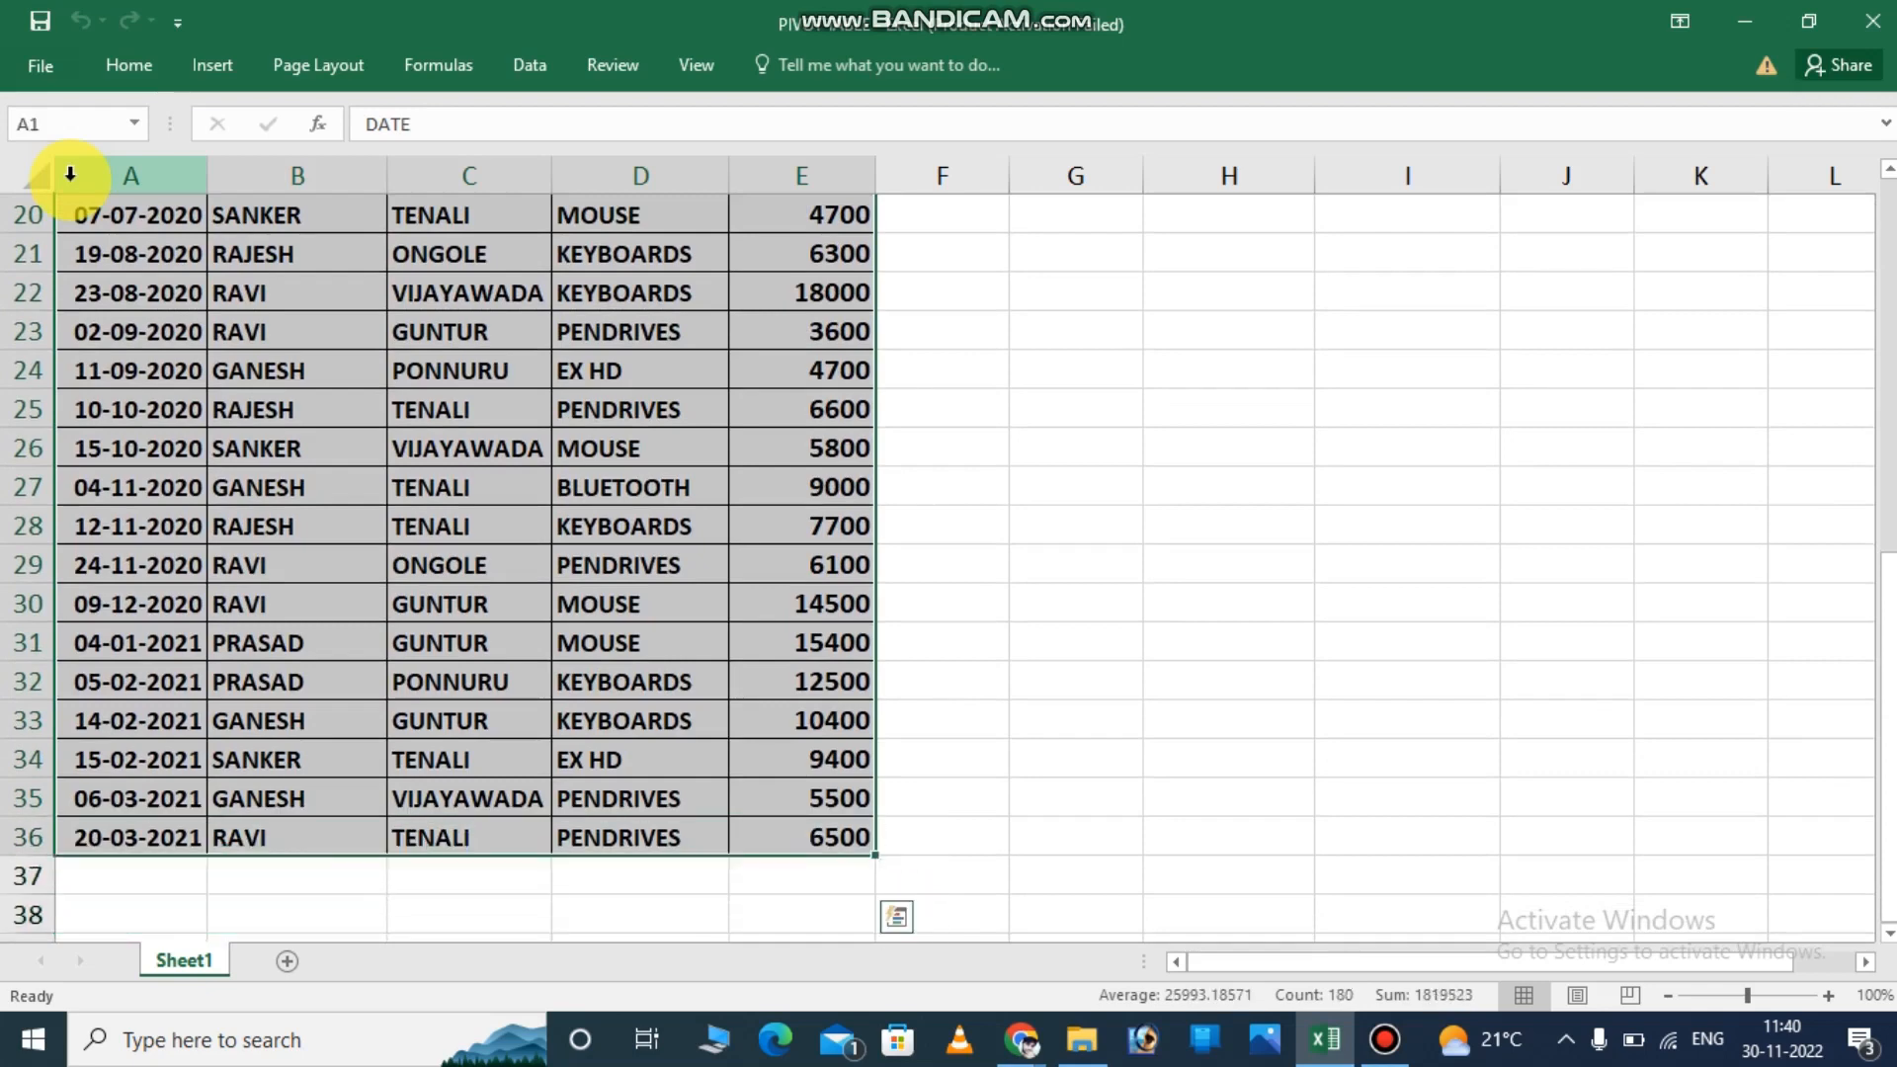
{"action": "scroll", "coordinate": [70, 174], "scroll_direction": "up", "scroll_amount": 6}
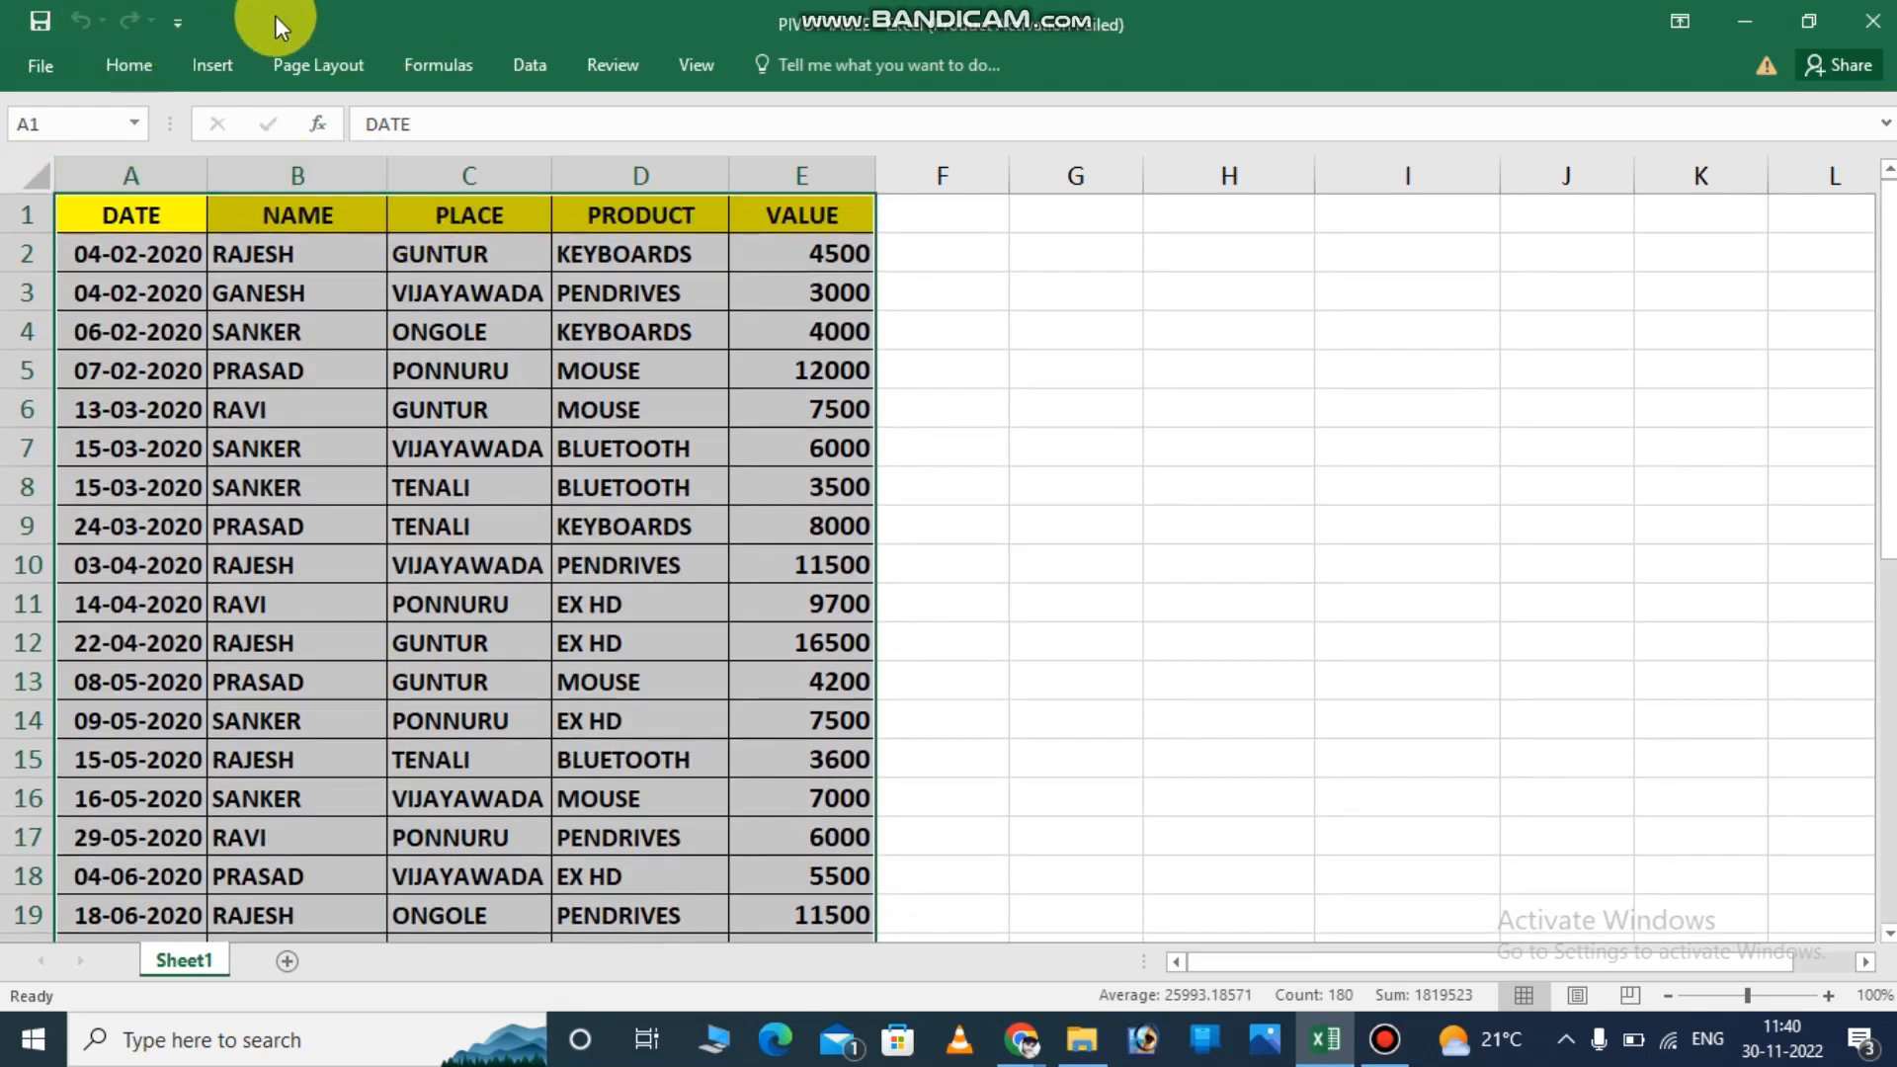
Insert a PivotTable from the selected range on a new worksheet and move the field list clear of the report.
{"action": "left_click", "coordinate": [230, 54]}
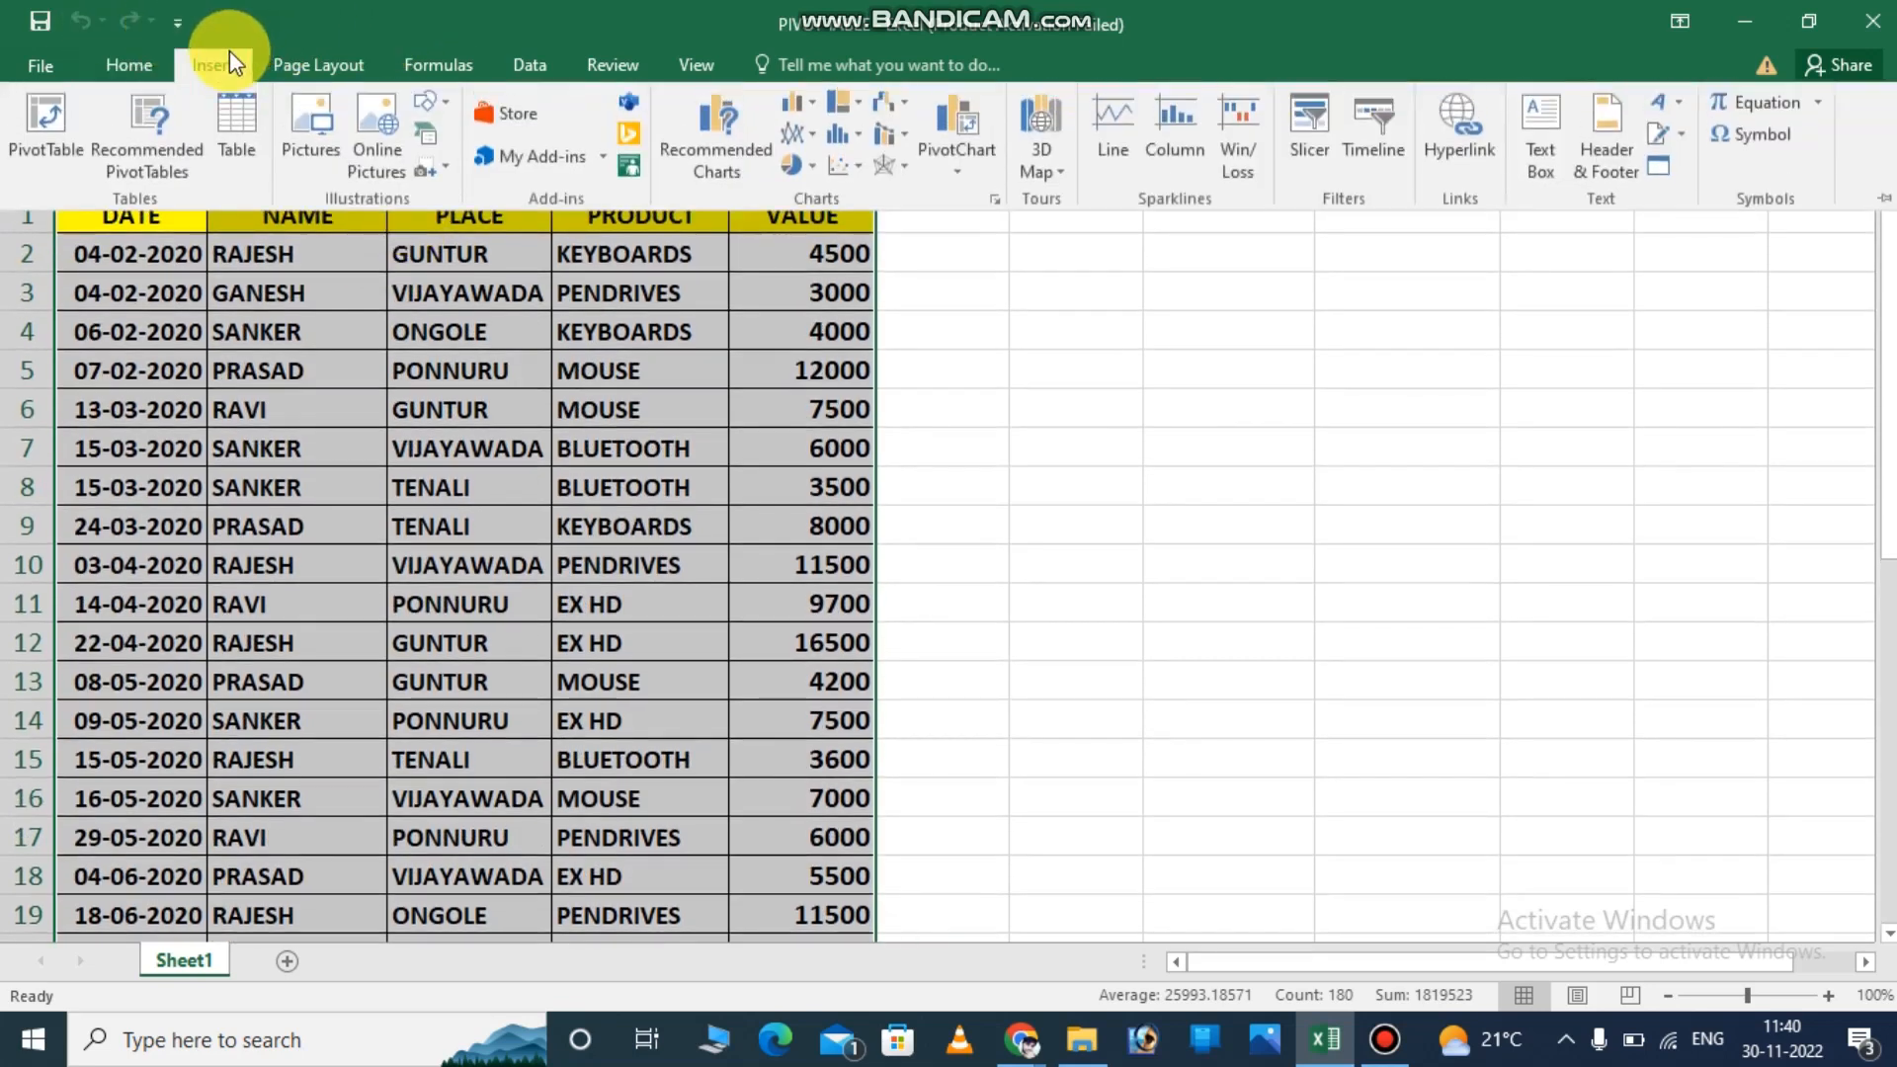
{"action": "left_click", "coordinate": [56, 116]}
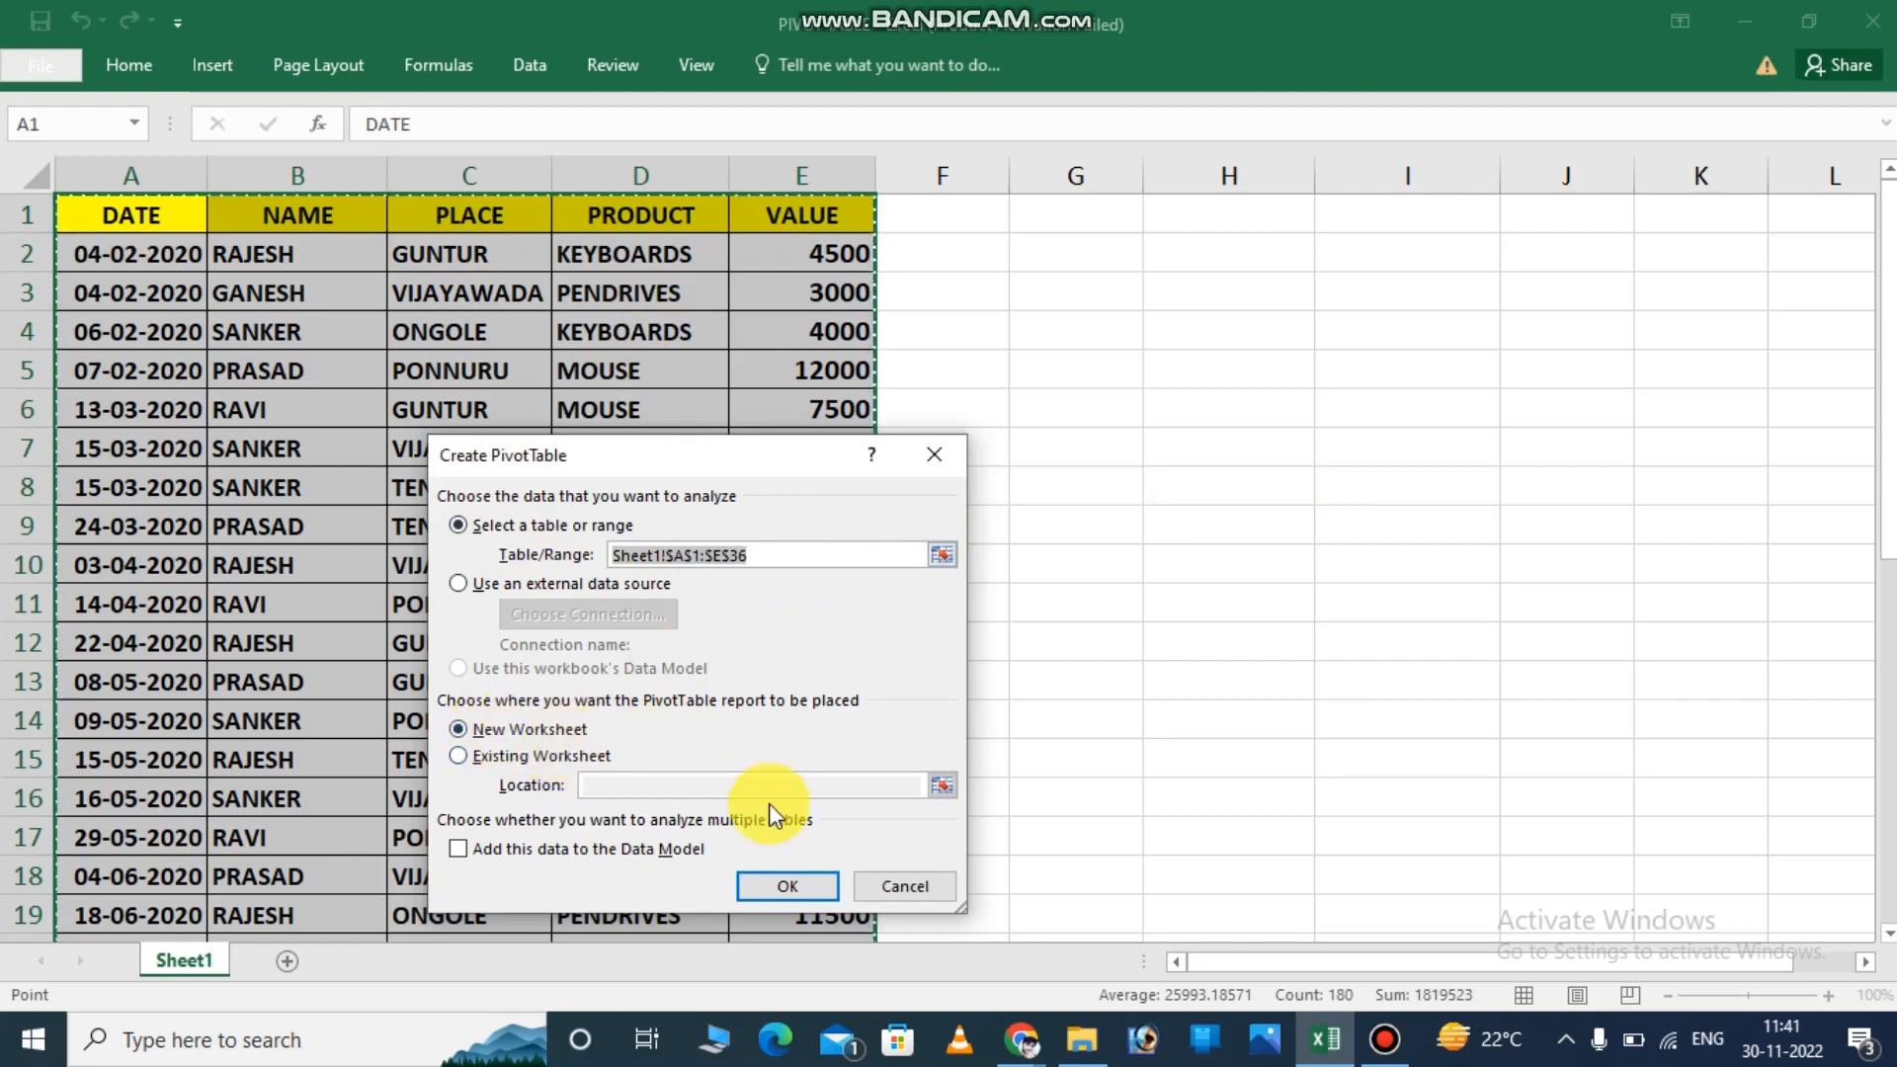
{"action": "left_click", "coordinate": [788, 885]}
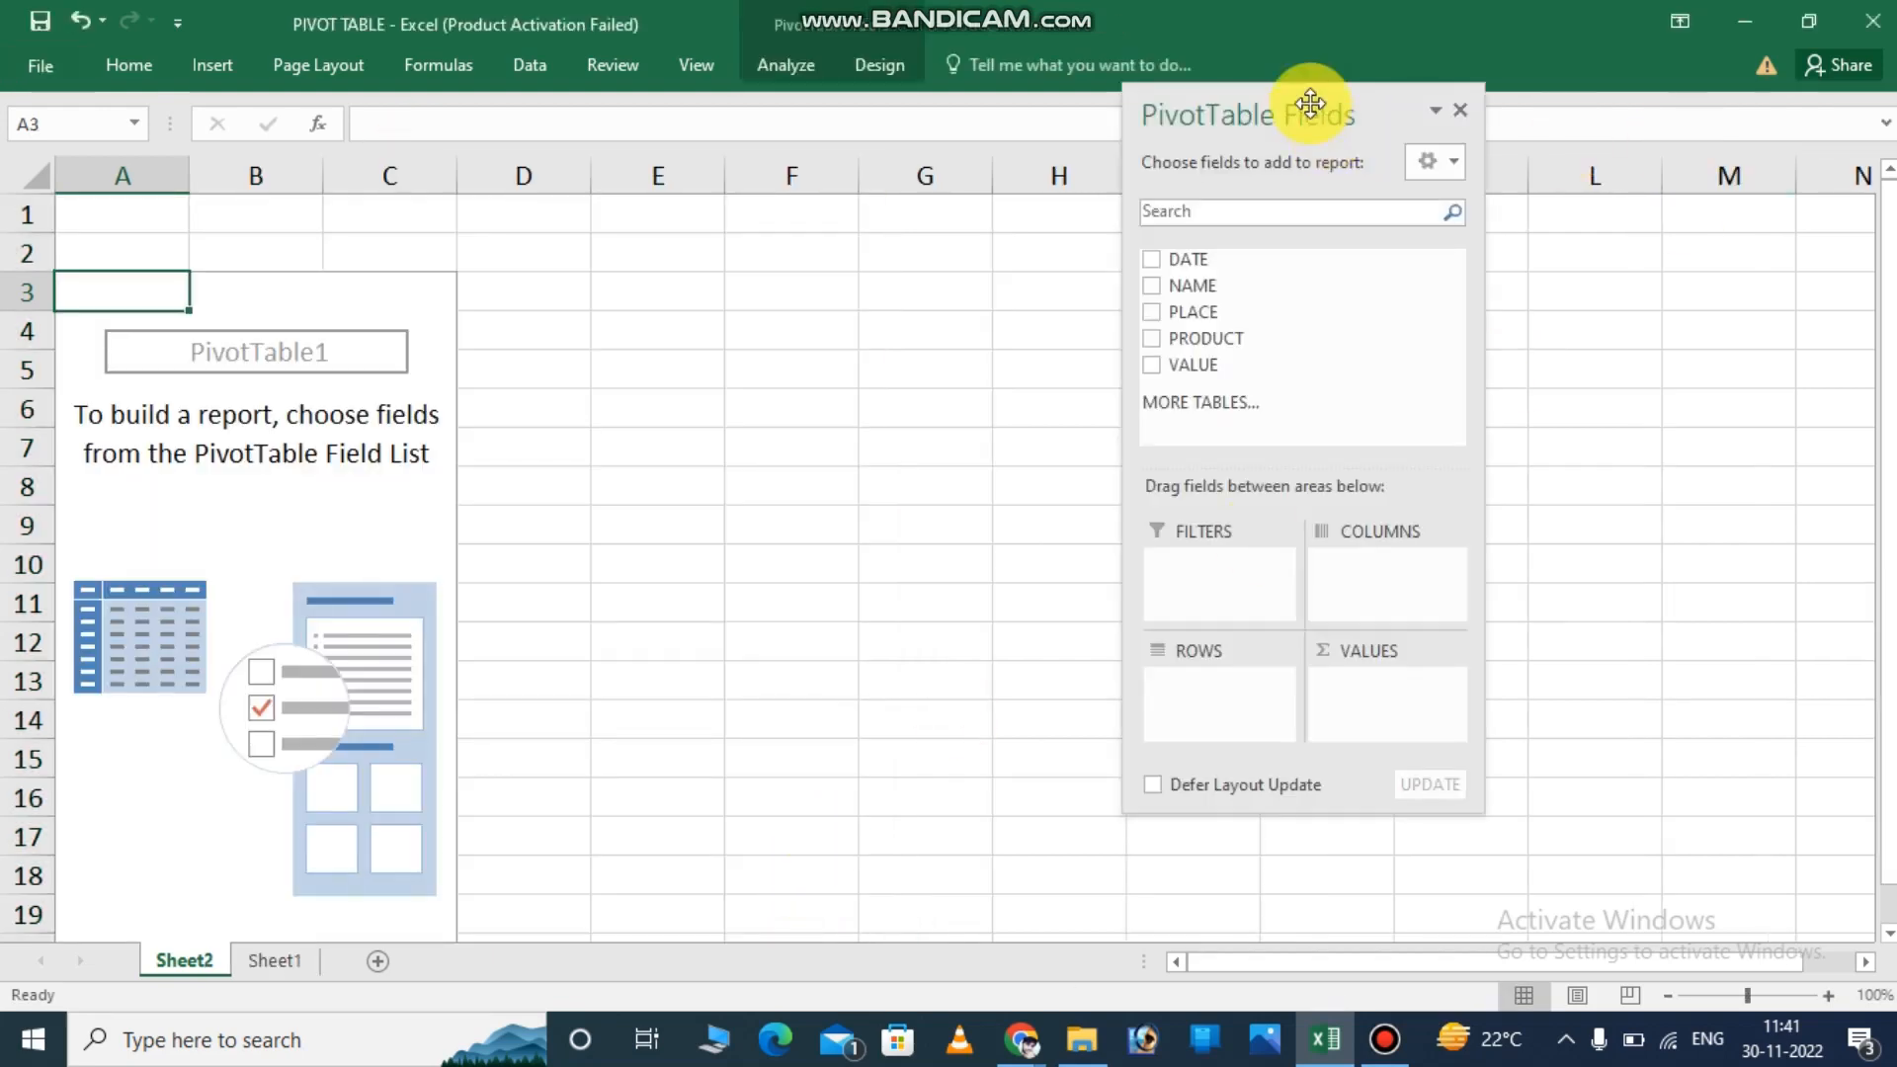
{"action": "left_click_drag", "start_coordinate": [1308, 105], "coordinate": [1623, 12]}
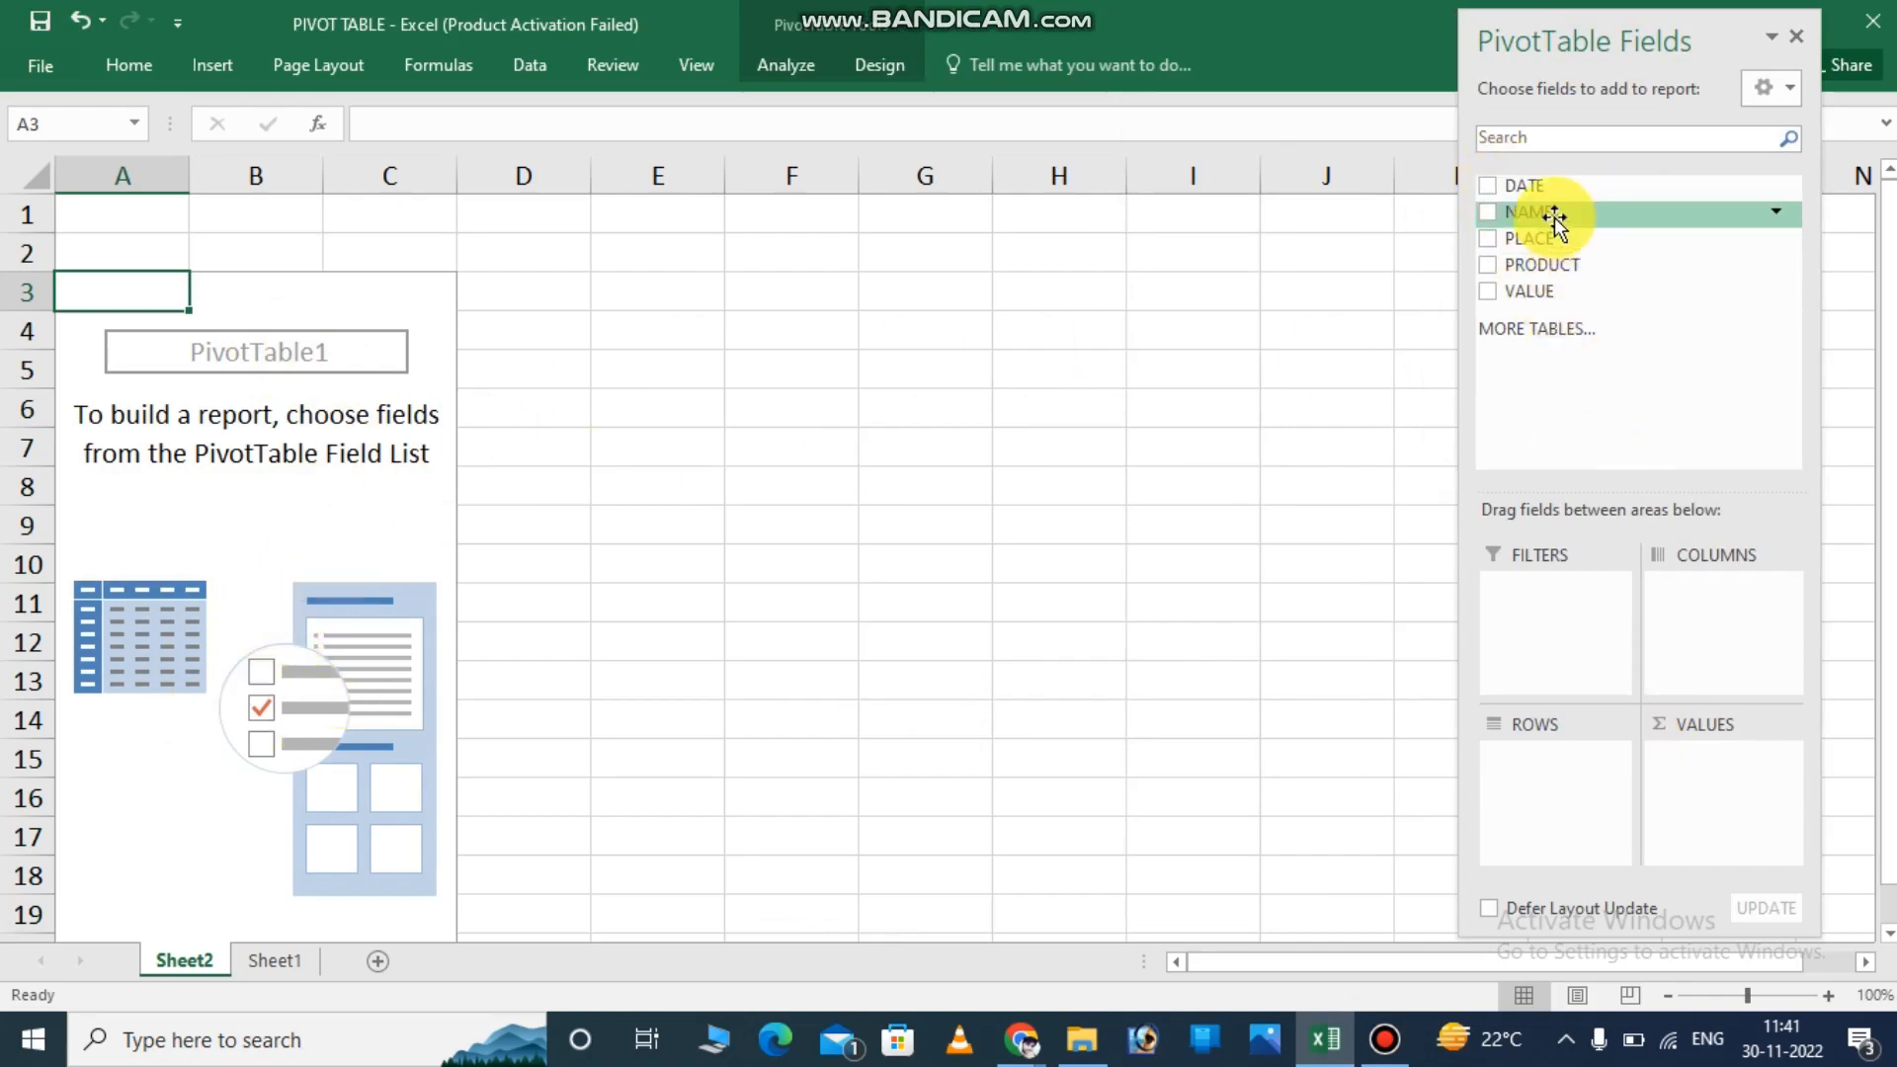
Add NAME and PRODUCT as pivot table rows and VALUE as a summed value, and review the report.
{"action": "left_click", "coordinate": [1487, 212]}
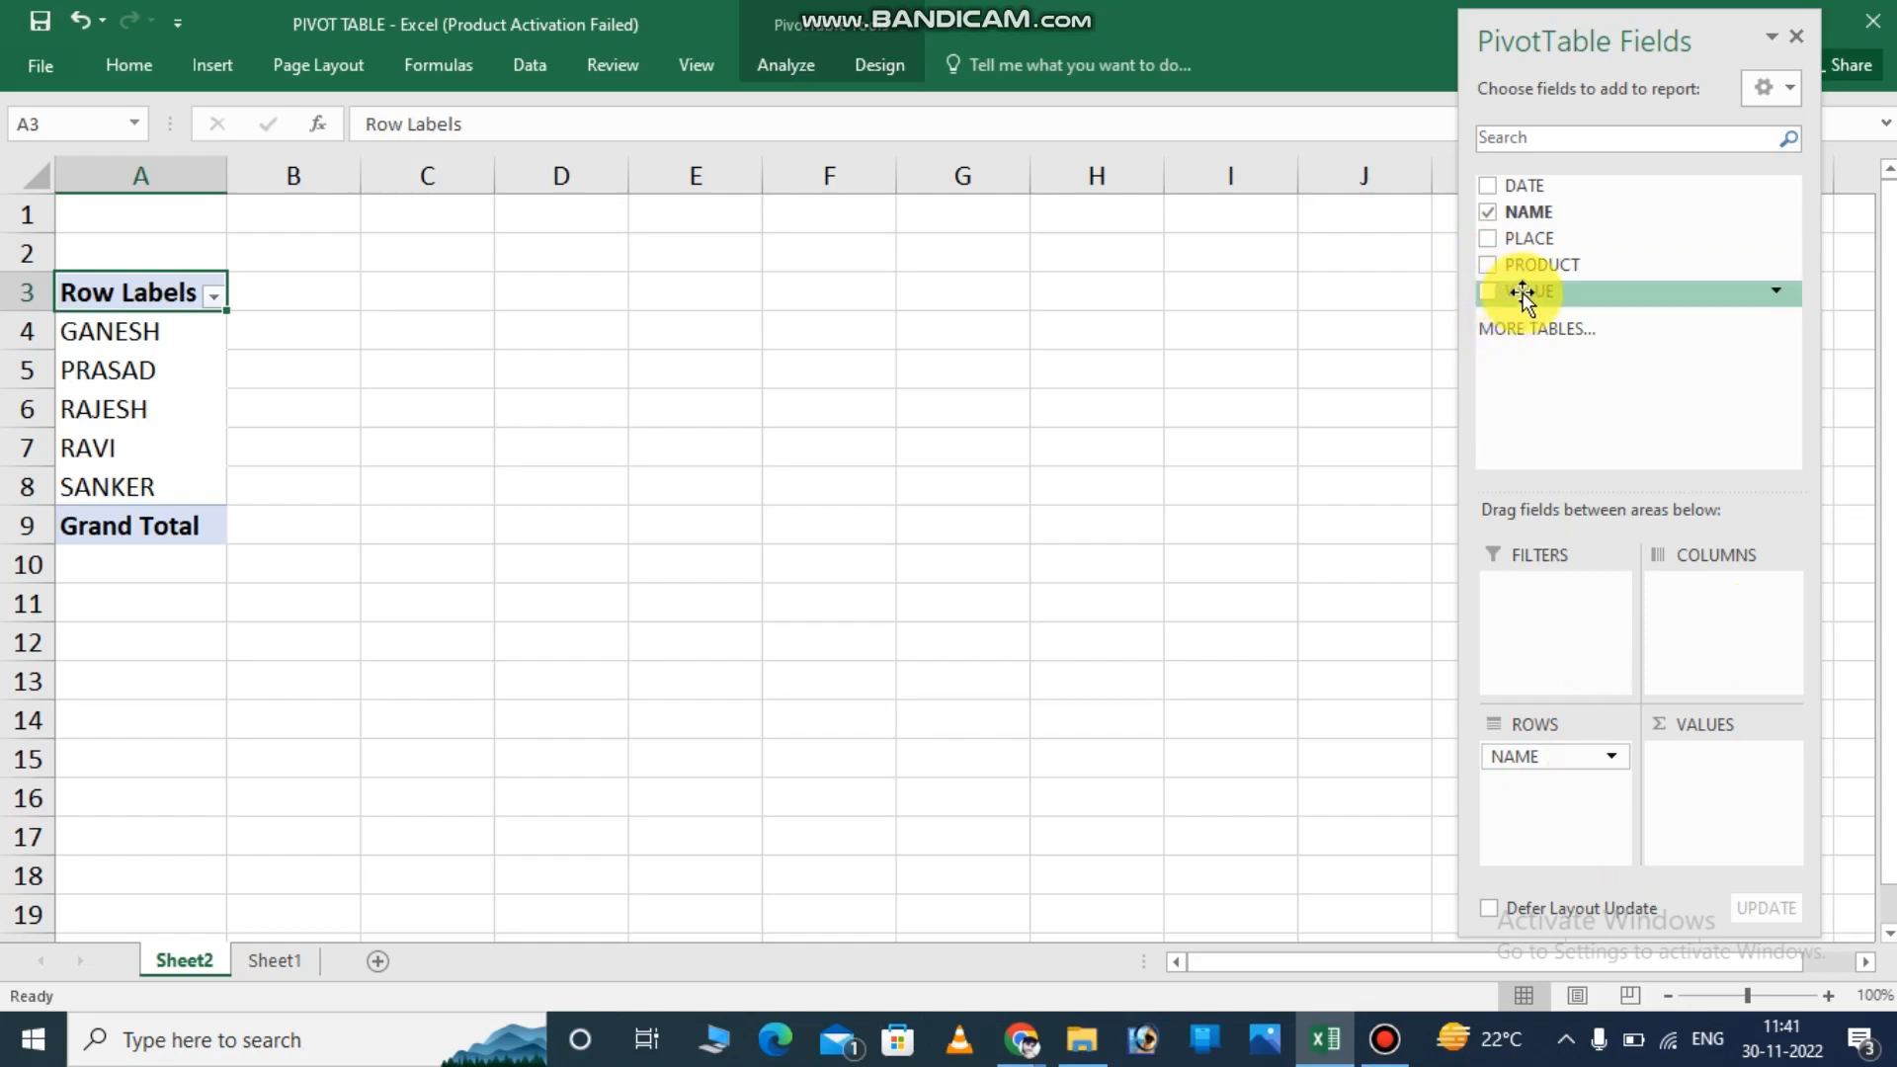
{"action": "left_click_drag", "start_coordinate": [1522, 293], "coordinate": [1742, 777]}
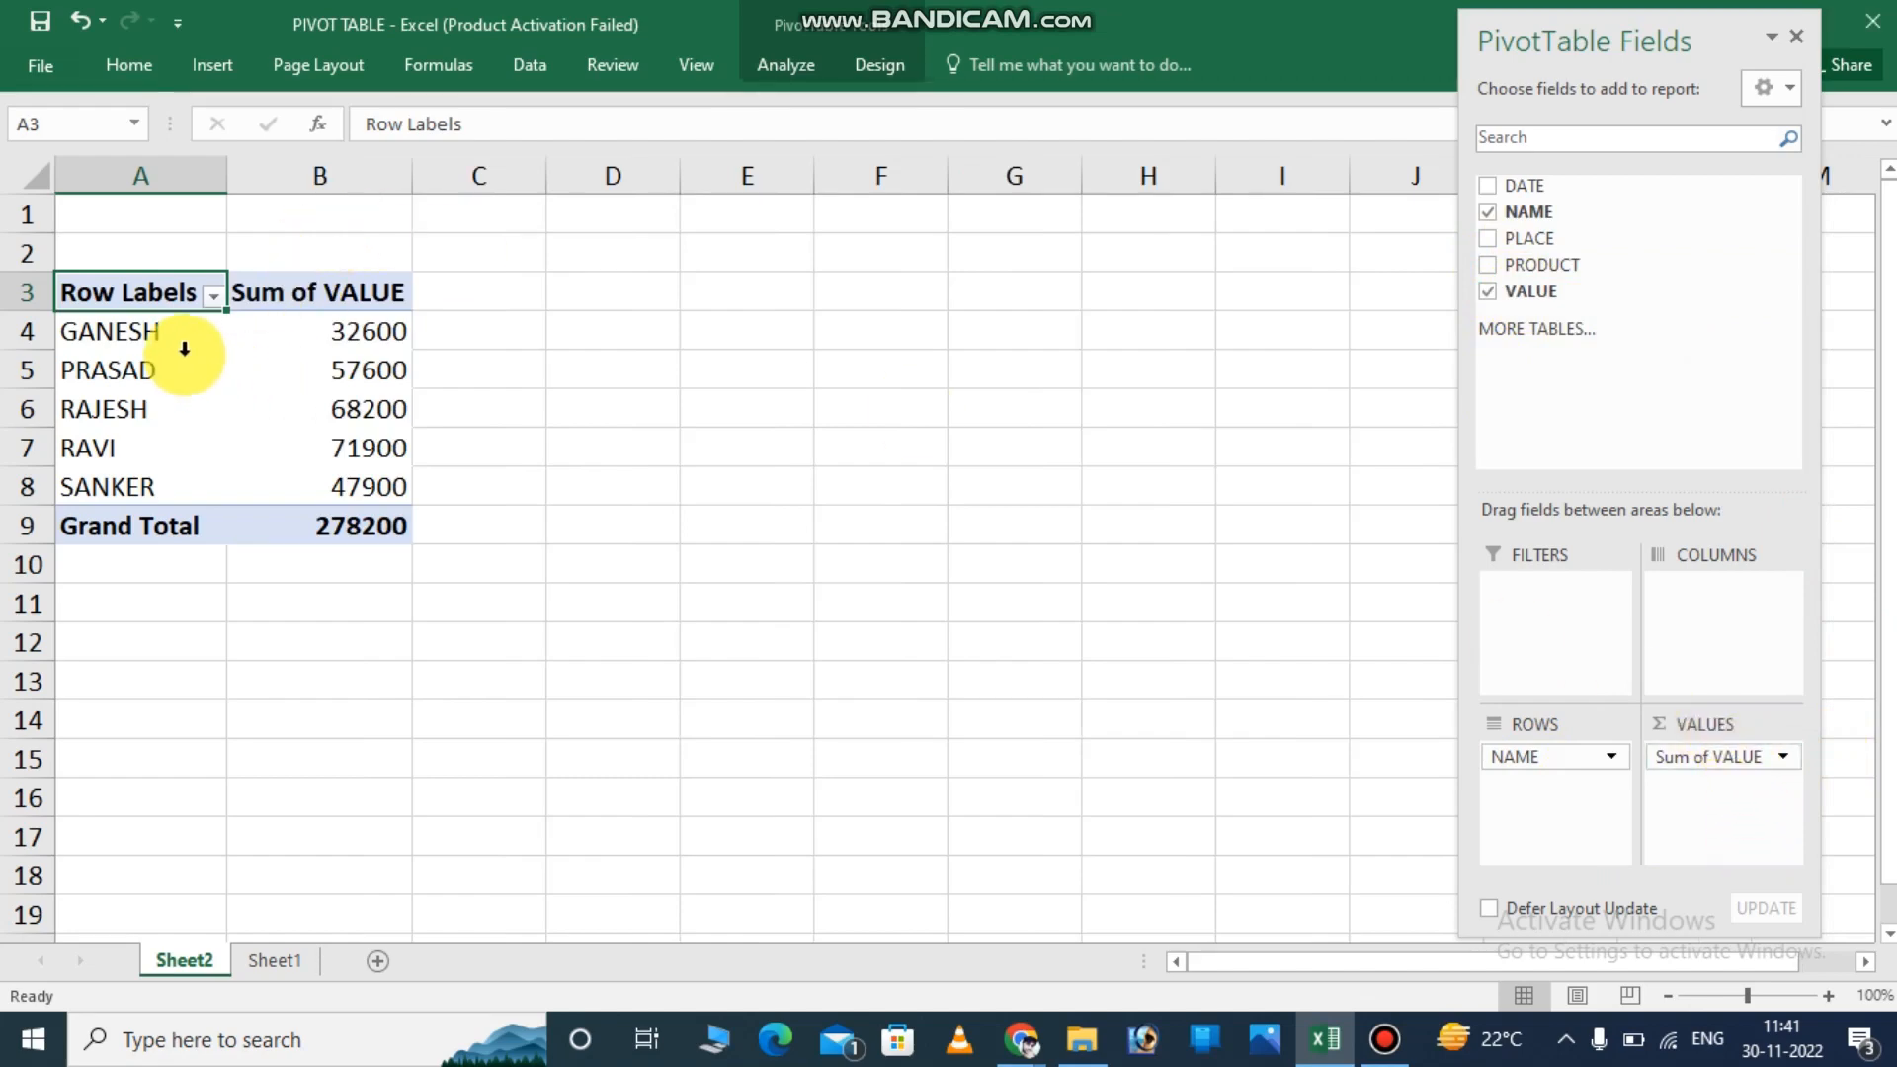
{"action": "left_click", "coordinate": [1487, 264]}
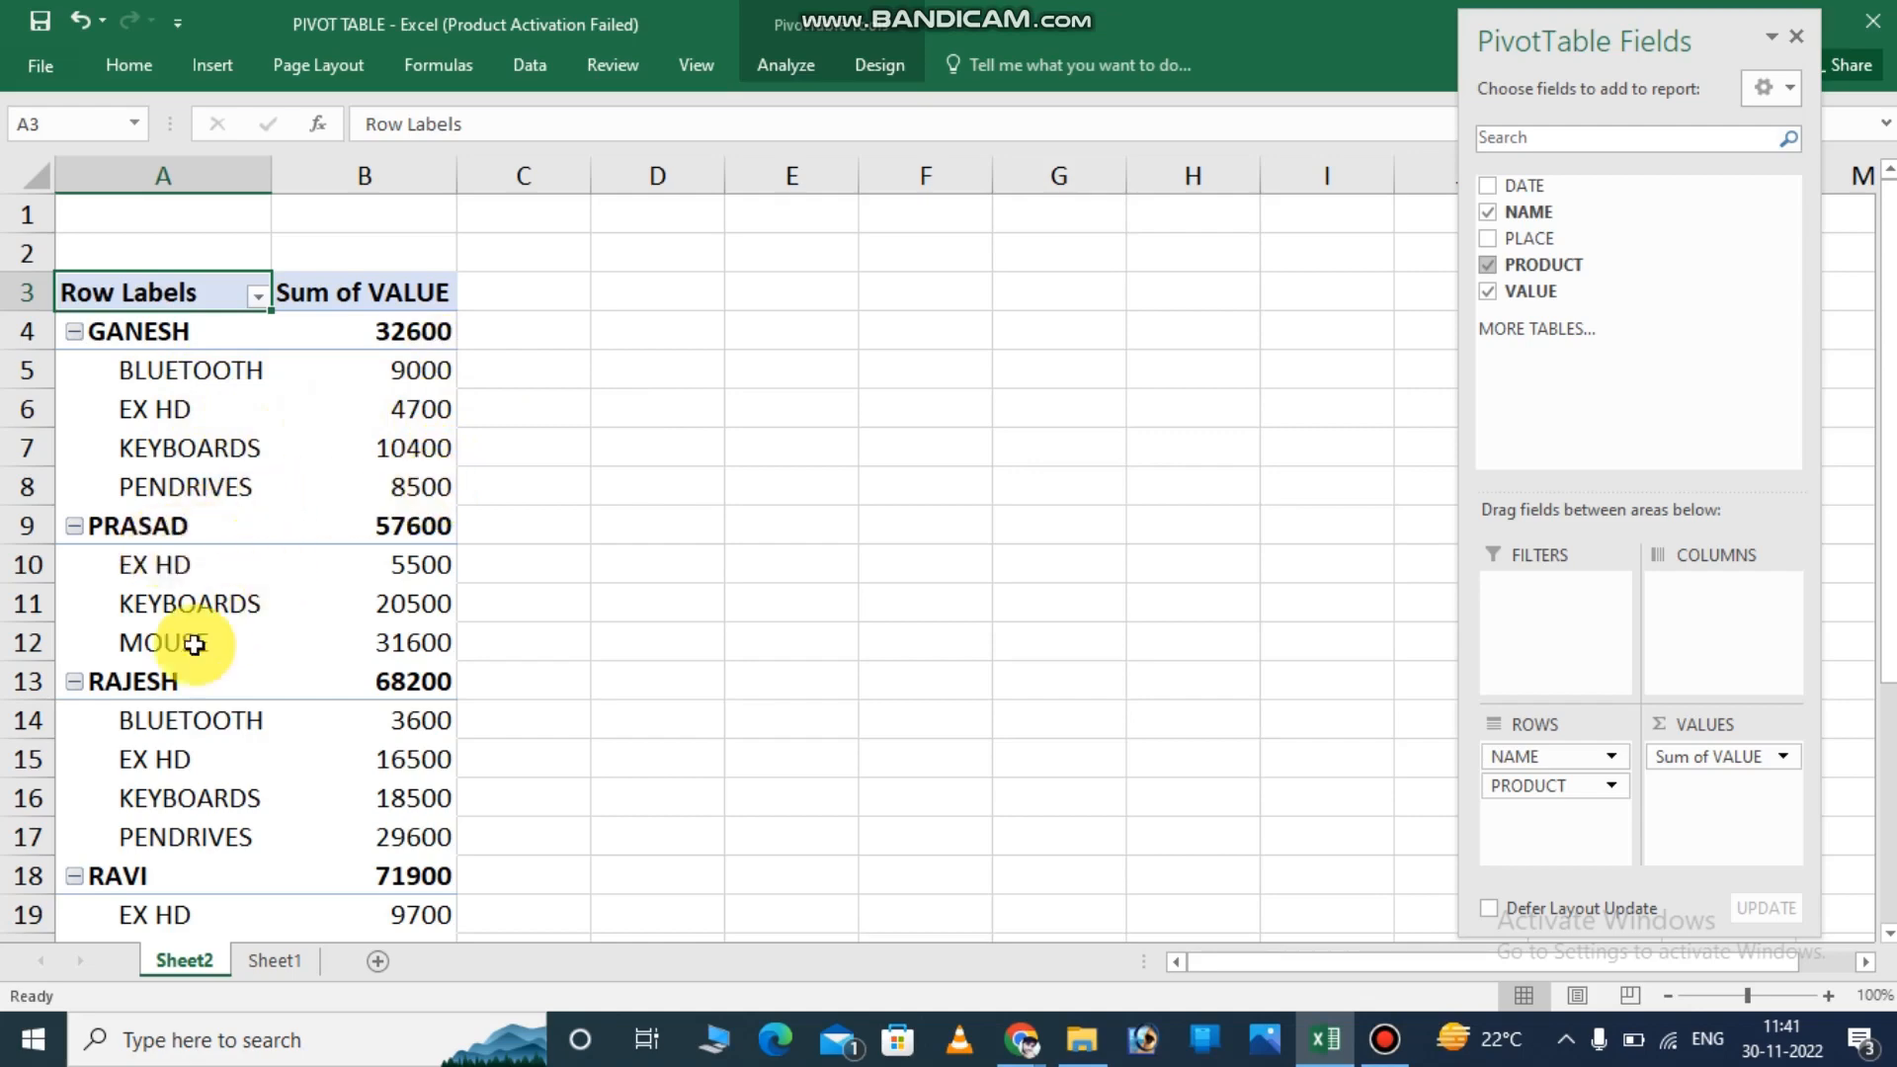
{"action": "scroll", "coordinate": [440, 601], "scroll_direction": "down", "scroll_amount": 2}
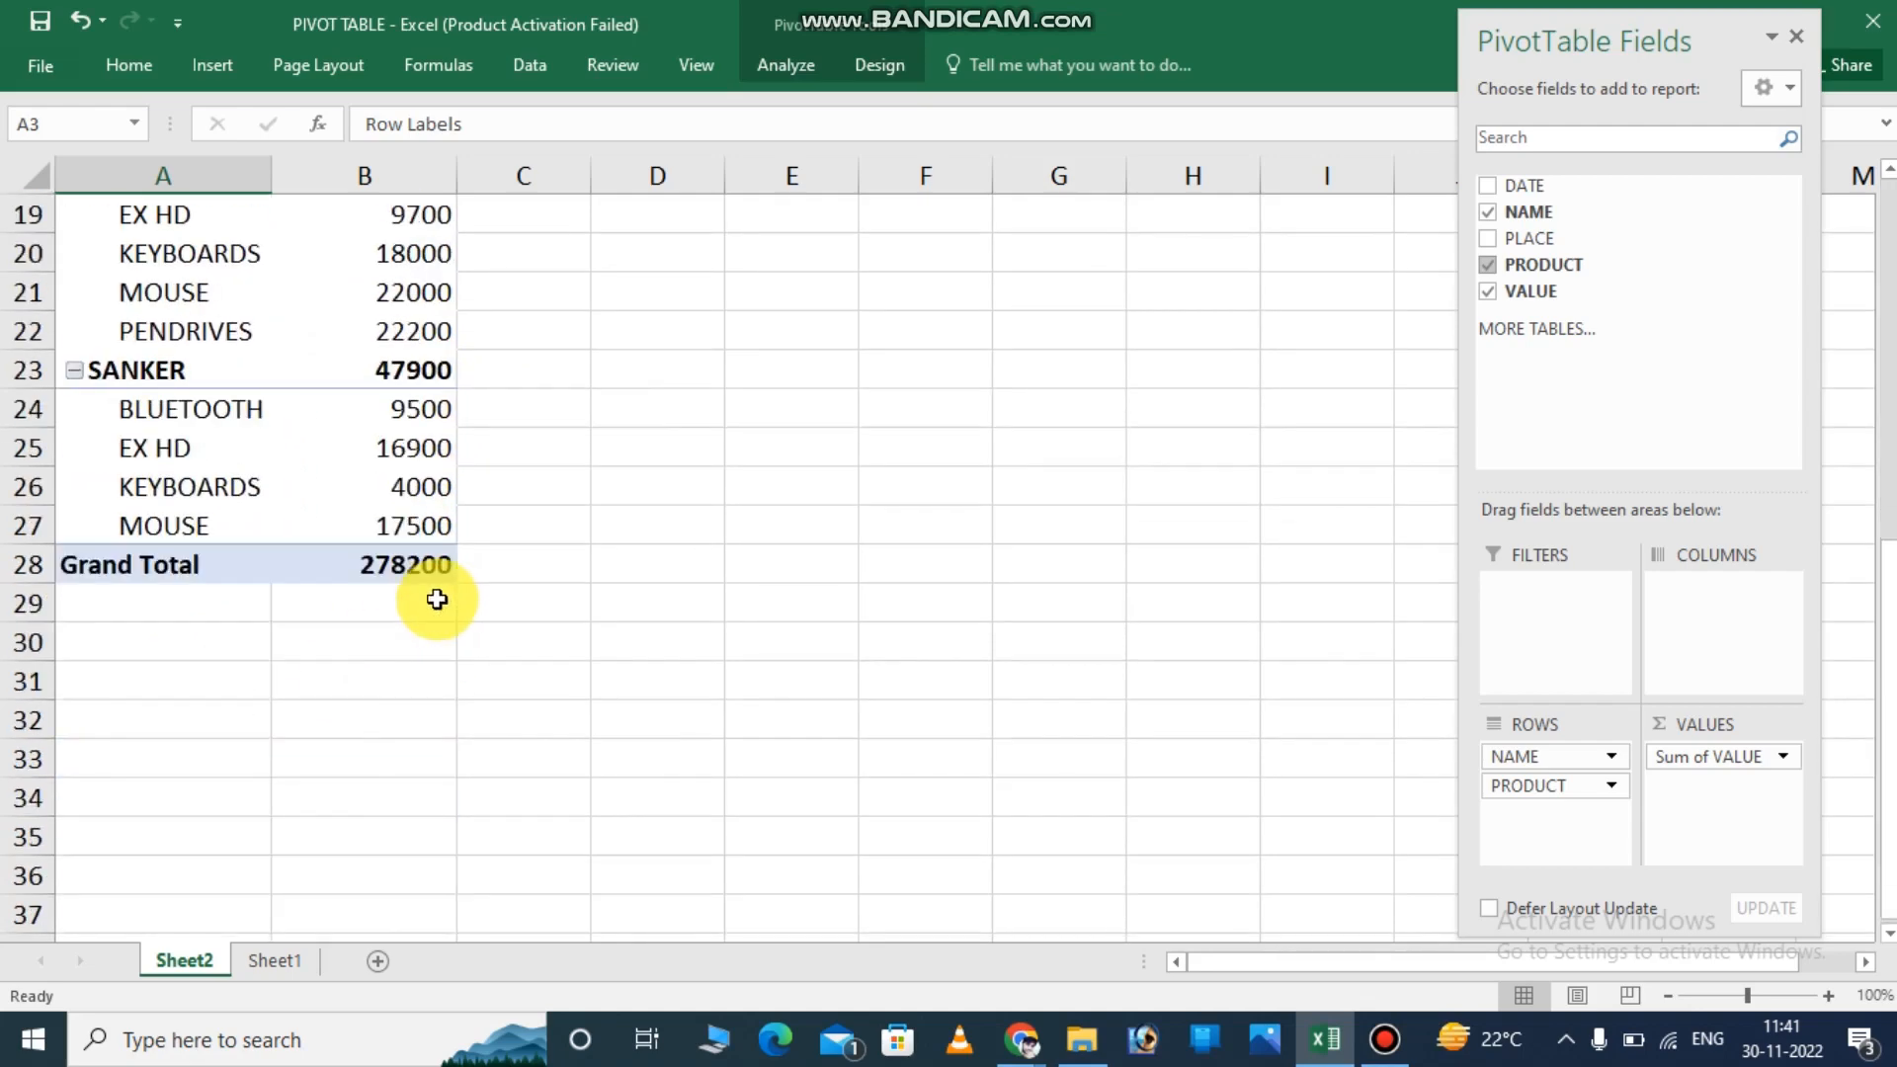
{"action": "scroll", "coordinate": [441, 593], "scroll_direction": "up", "scroll_amount": 5}
{"action": "scroll", "coordinate": [441, 564], "scroll_direction": "up", "scroll_amount": 1}
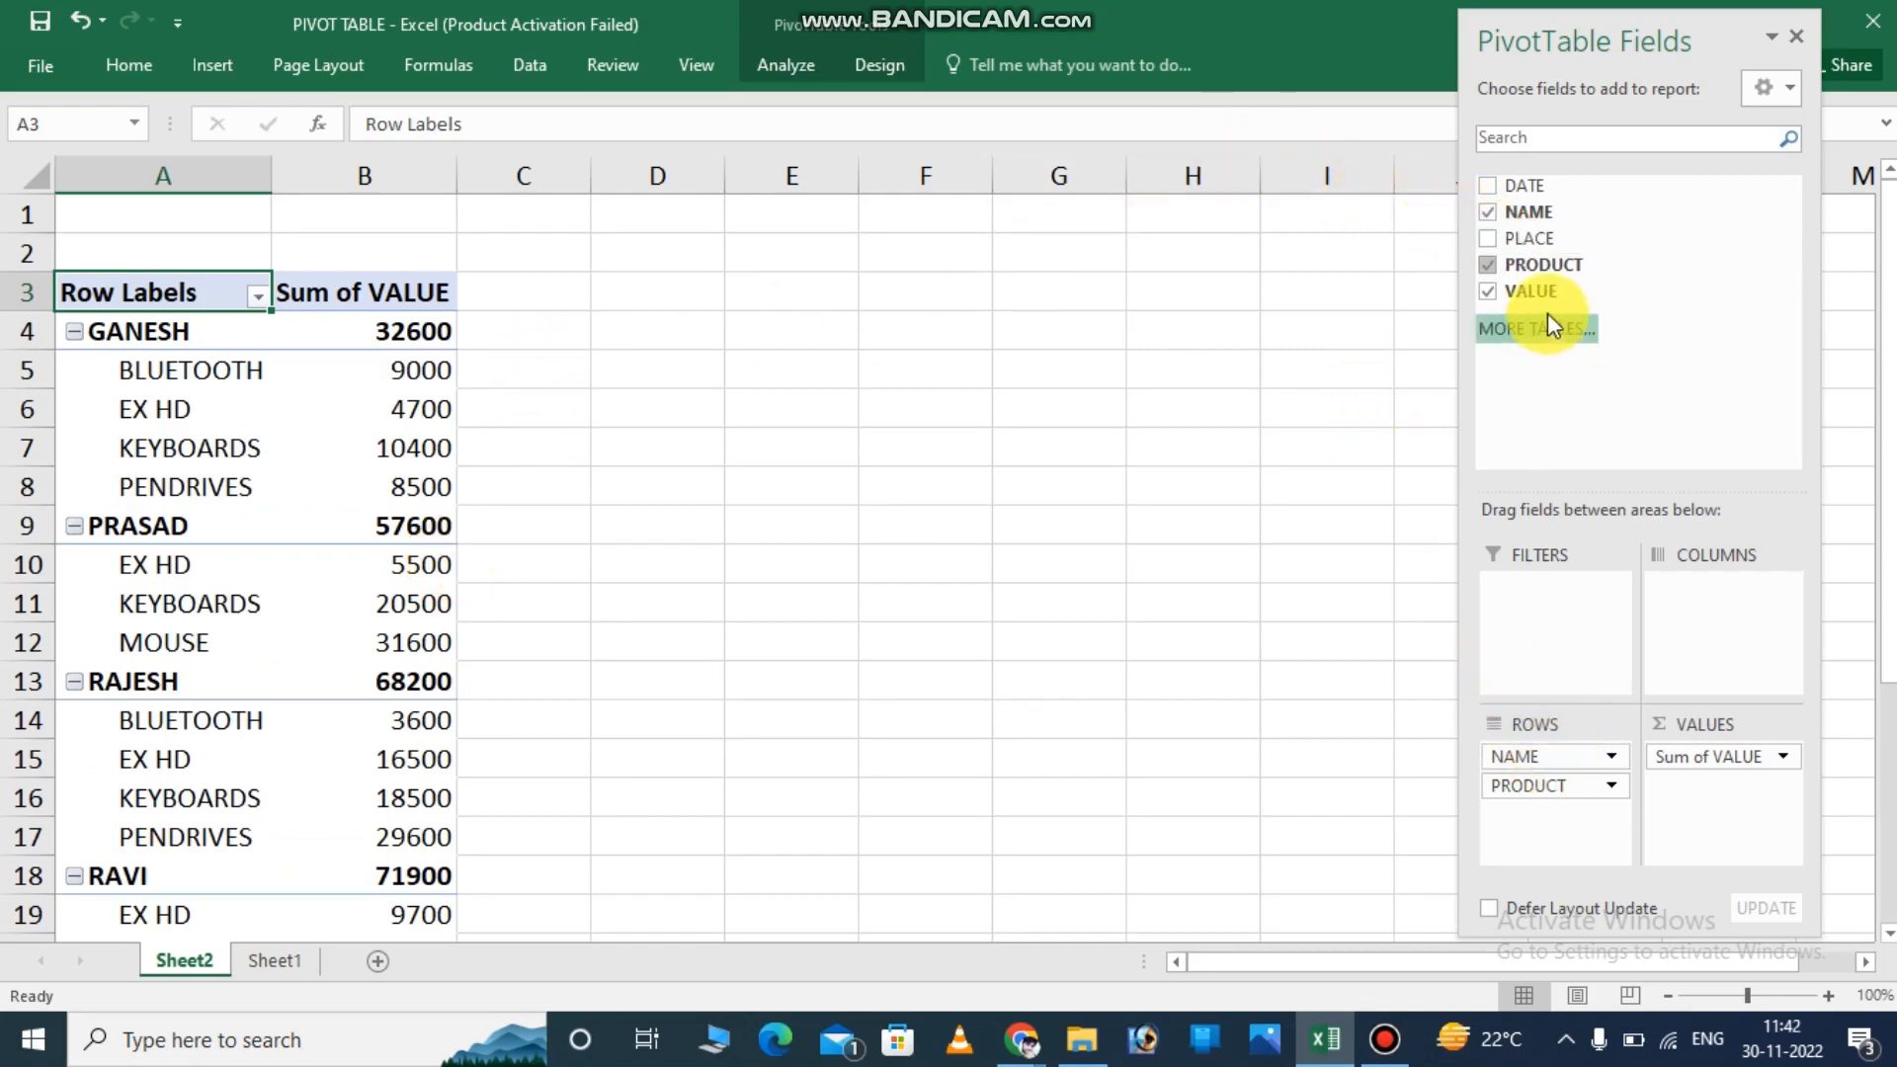
Replace NAME with DATE in the pivot rows and expand 2020 and its quarters Qtr1, Qtr2 and Qtr4 under BLUETOOTH.
{"action": "left_click", "coordinate": [1496, 211]}
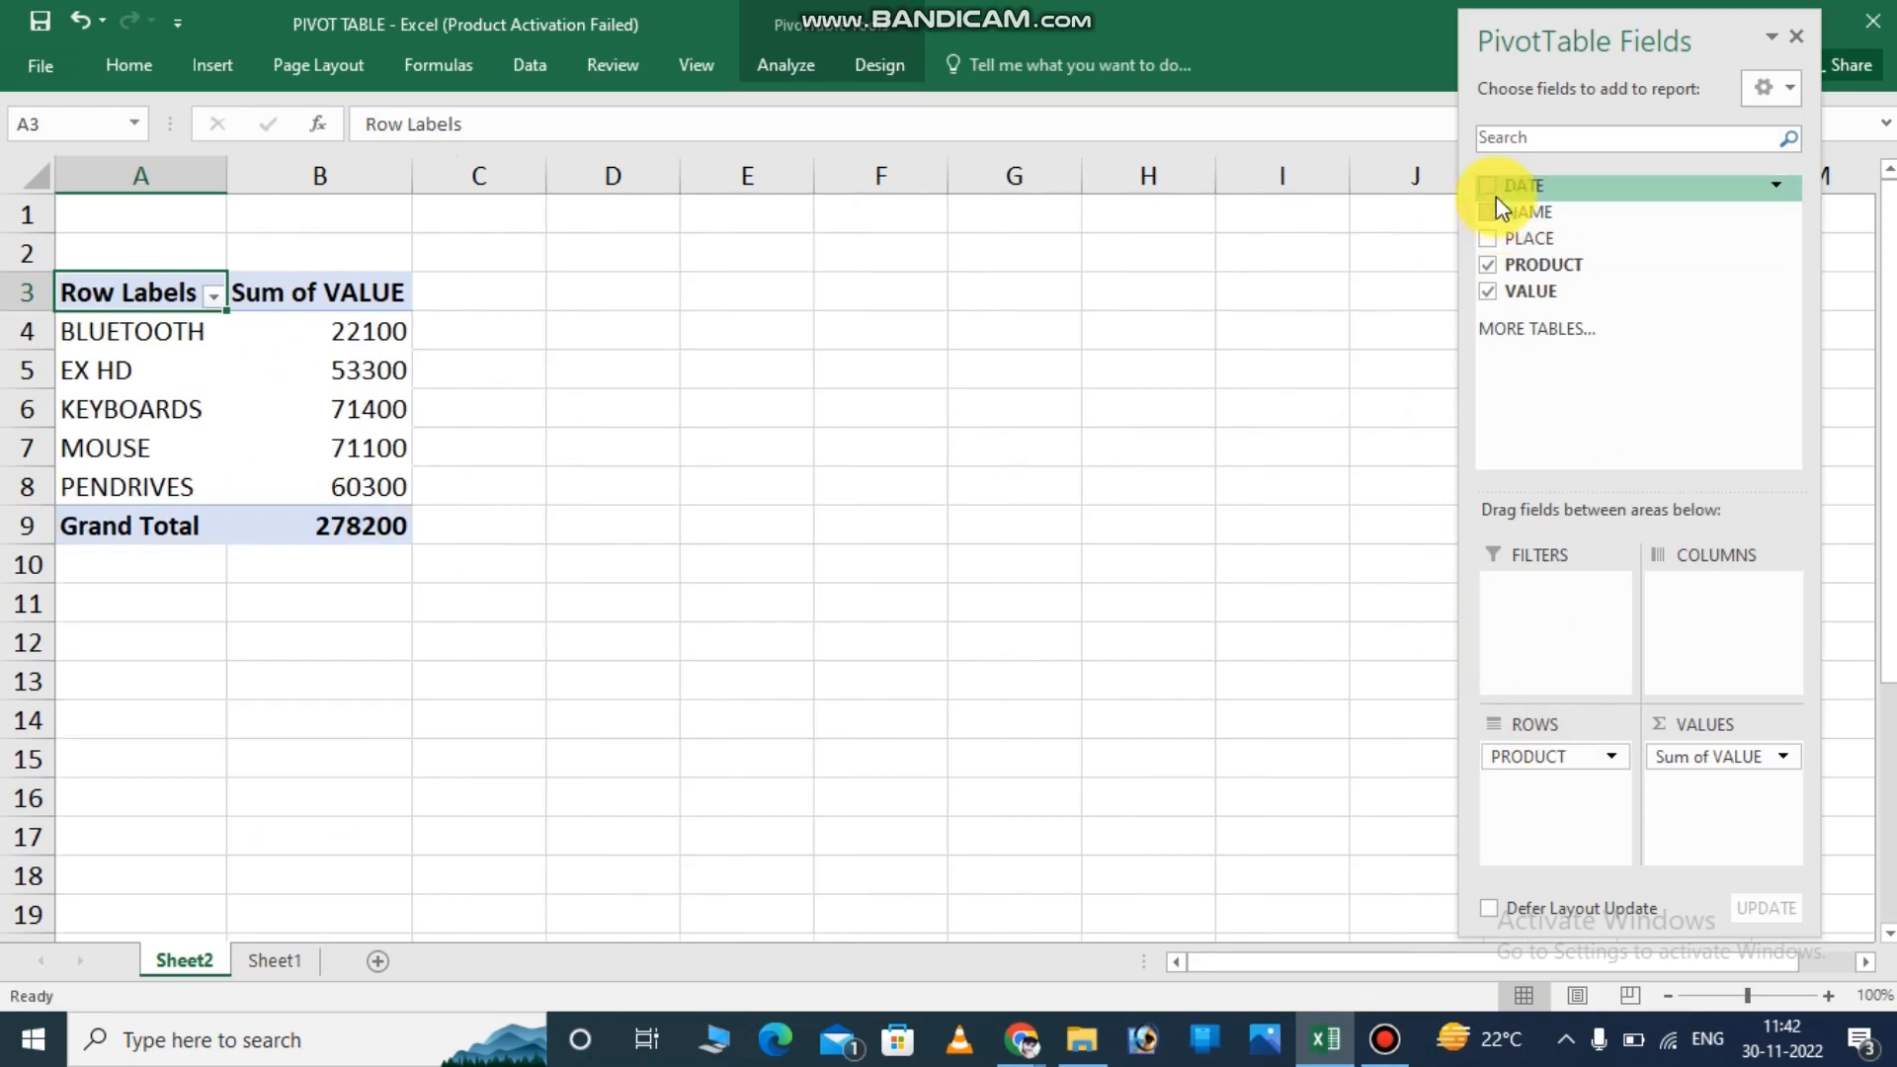
{"action": "left_click", "coordinate": [1488, 185]}
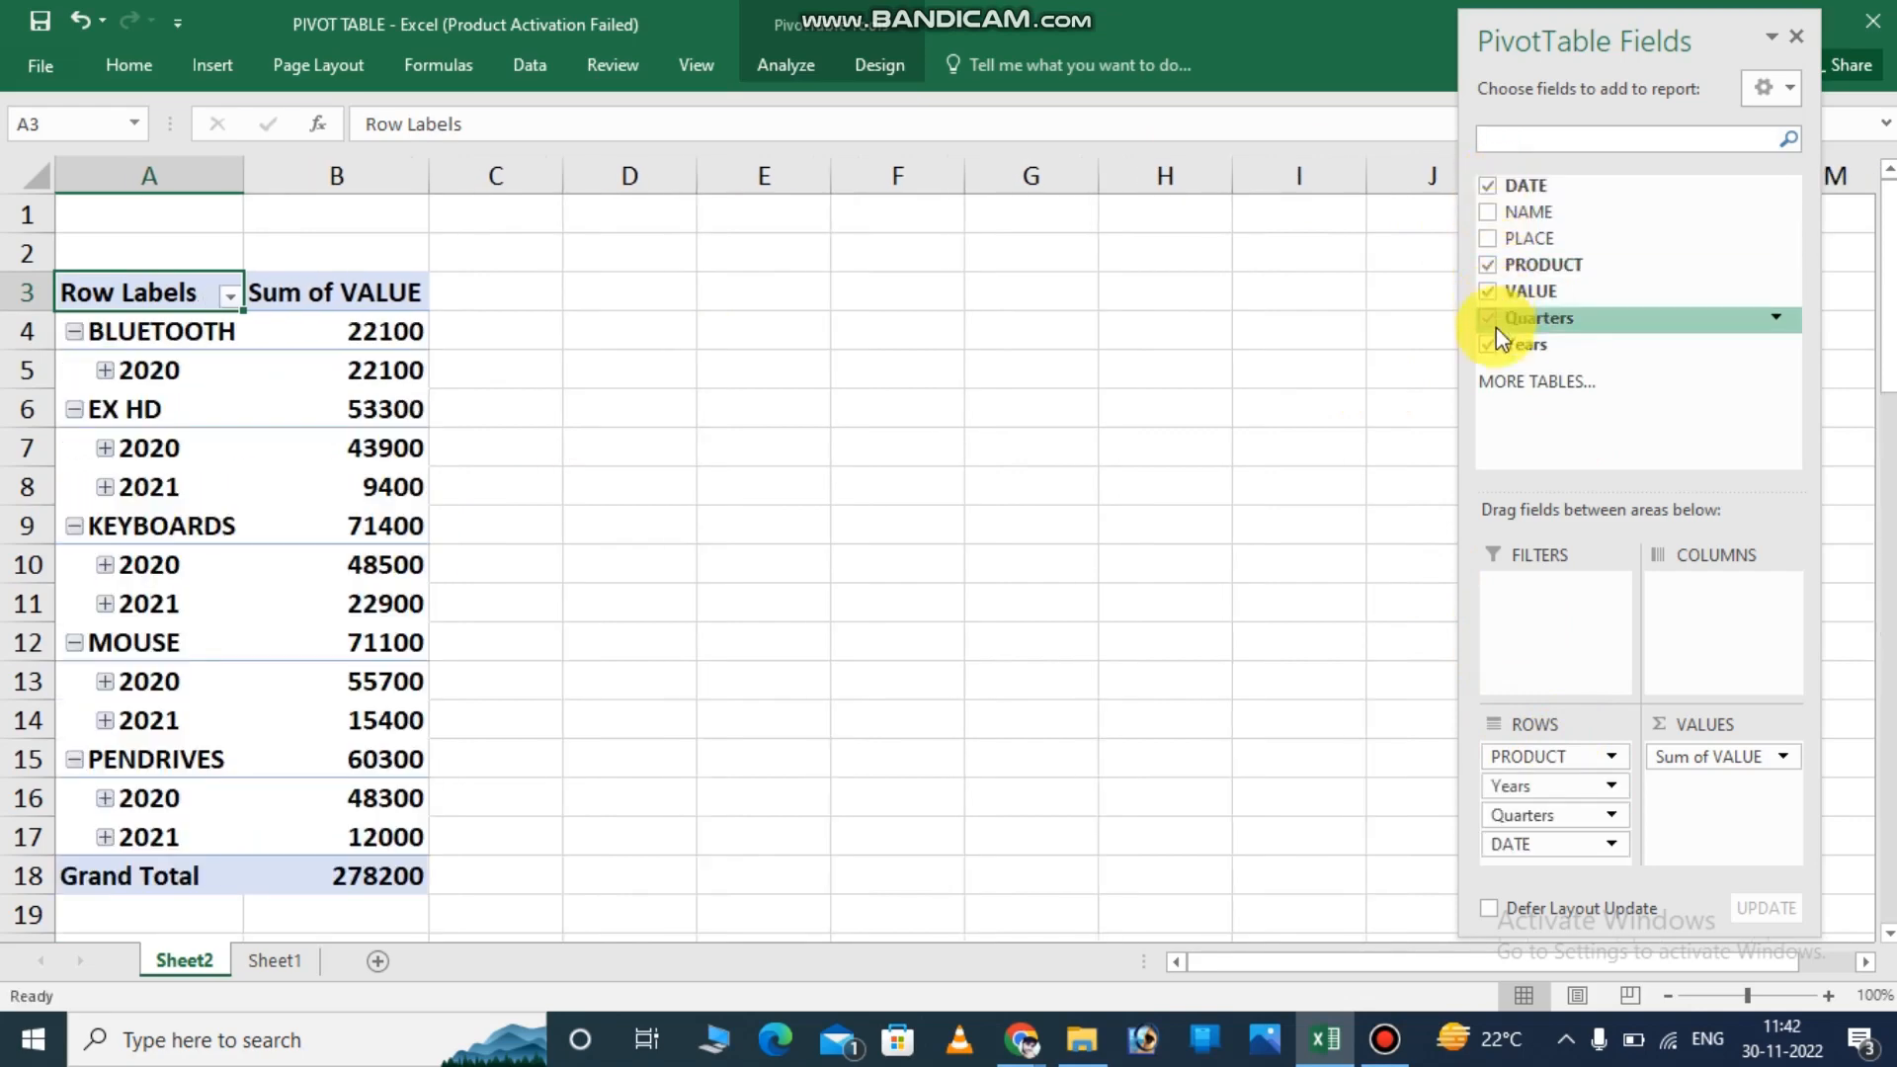
{"action": "left_click", "coordinate": [106, 371]}
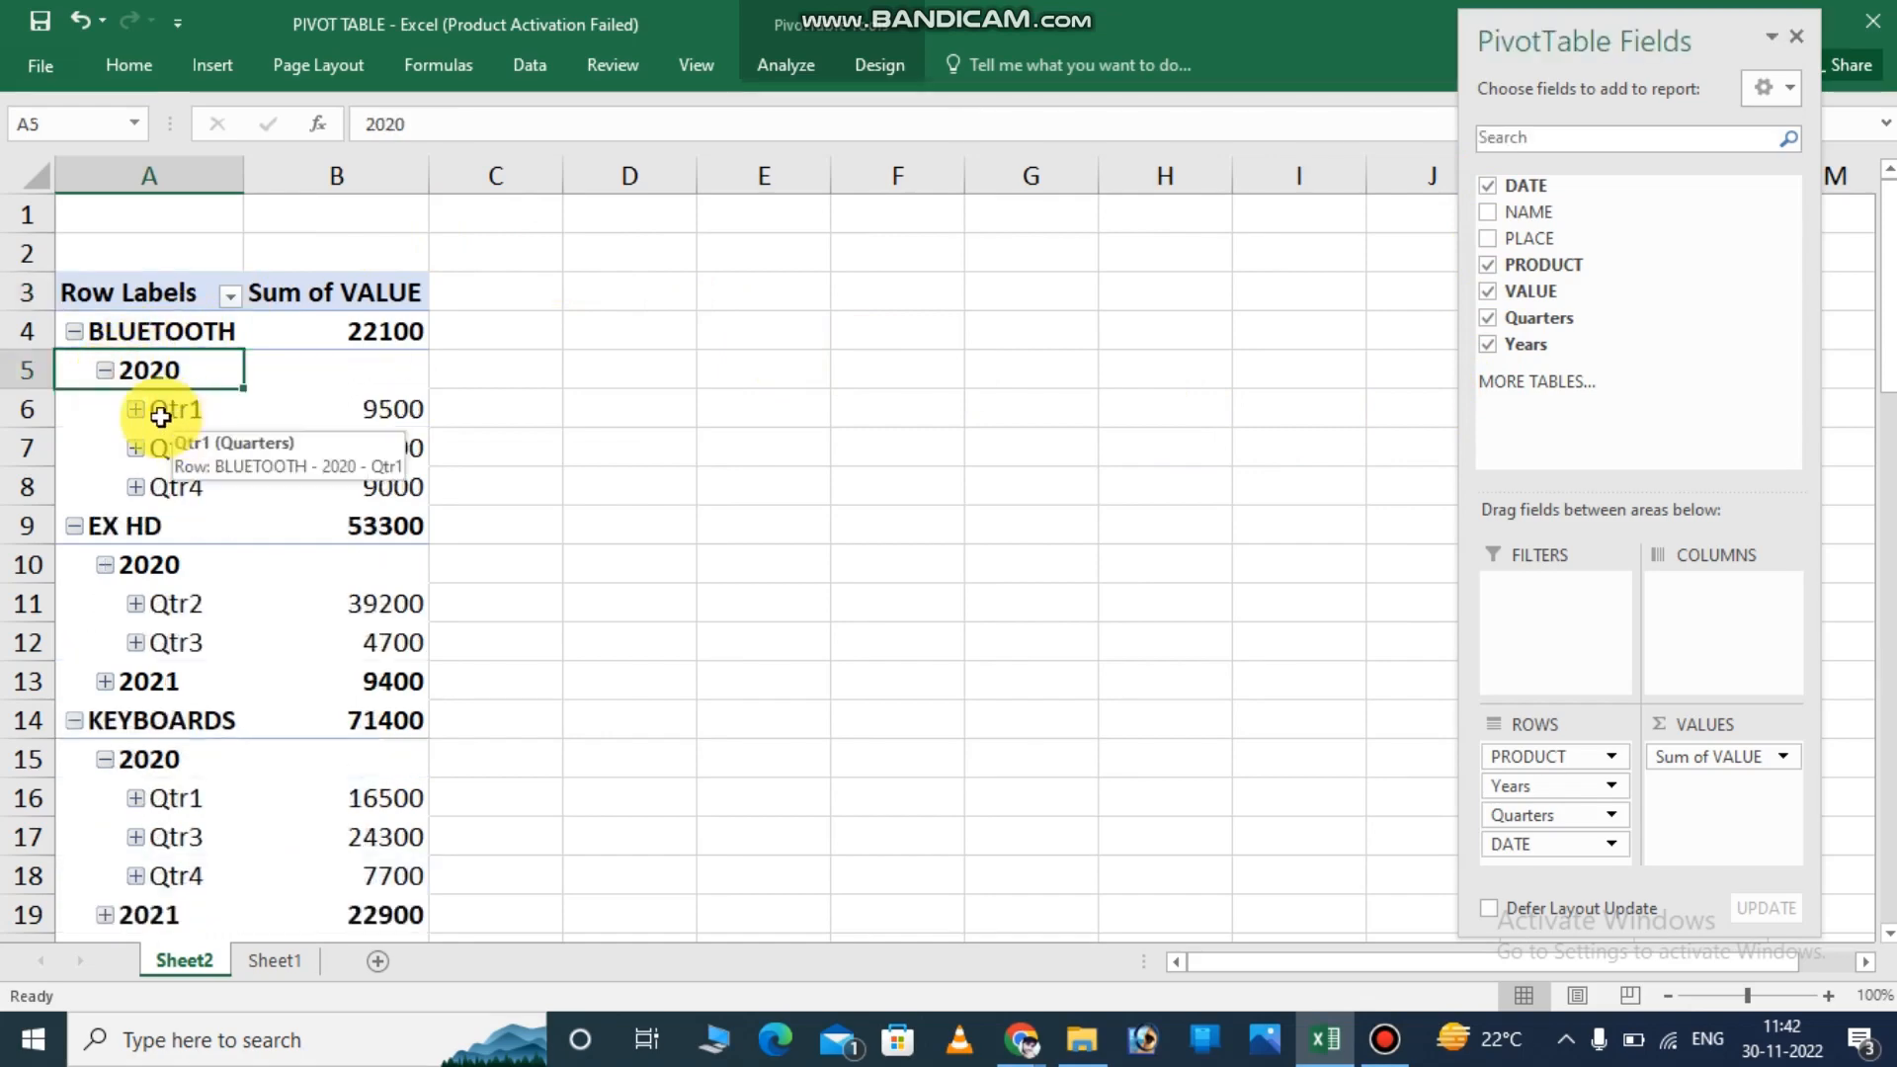
{"action": "double_click", "coordinate": [160, 417]}
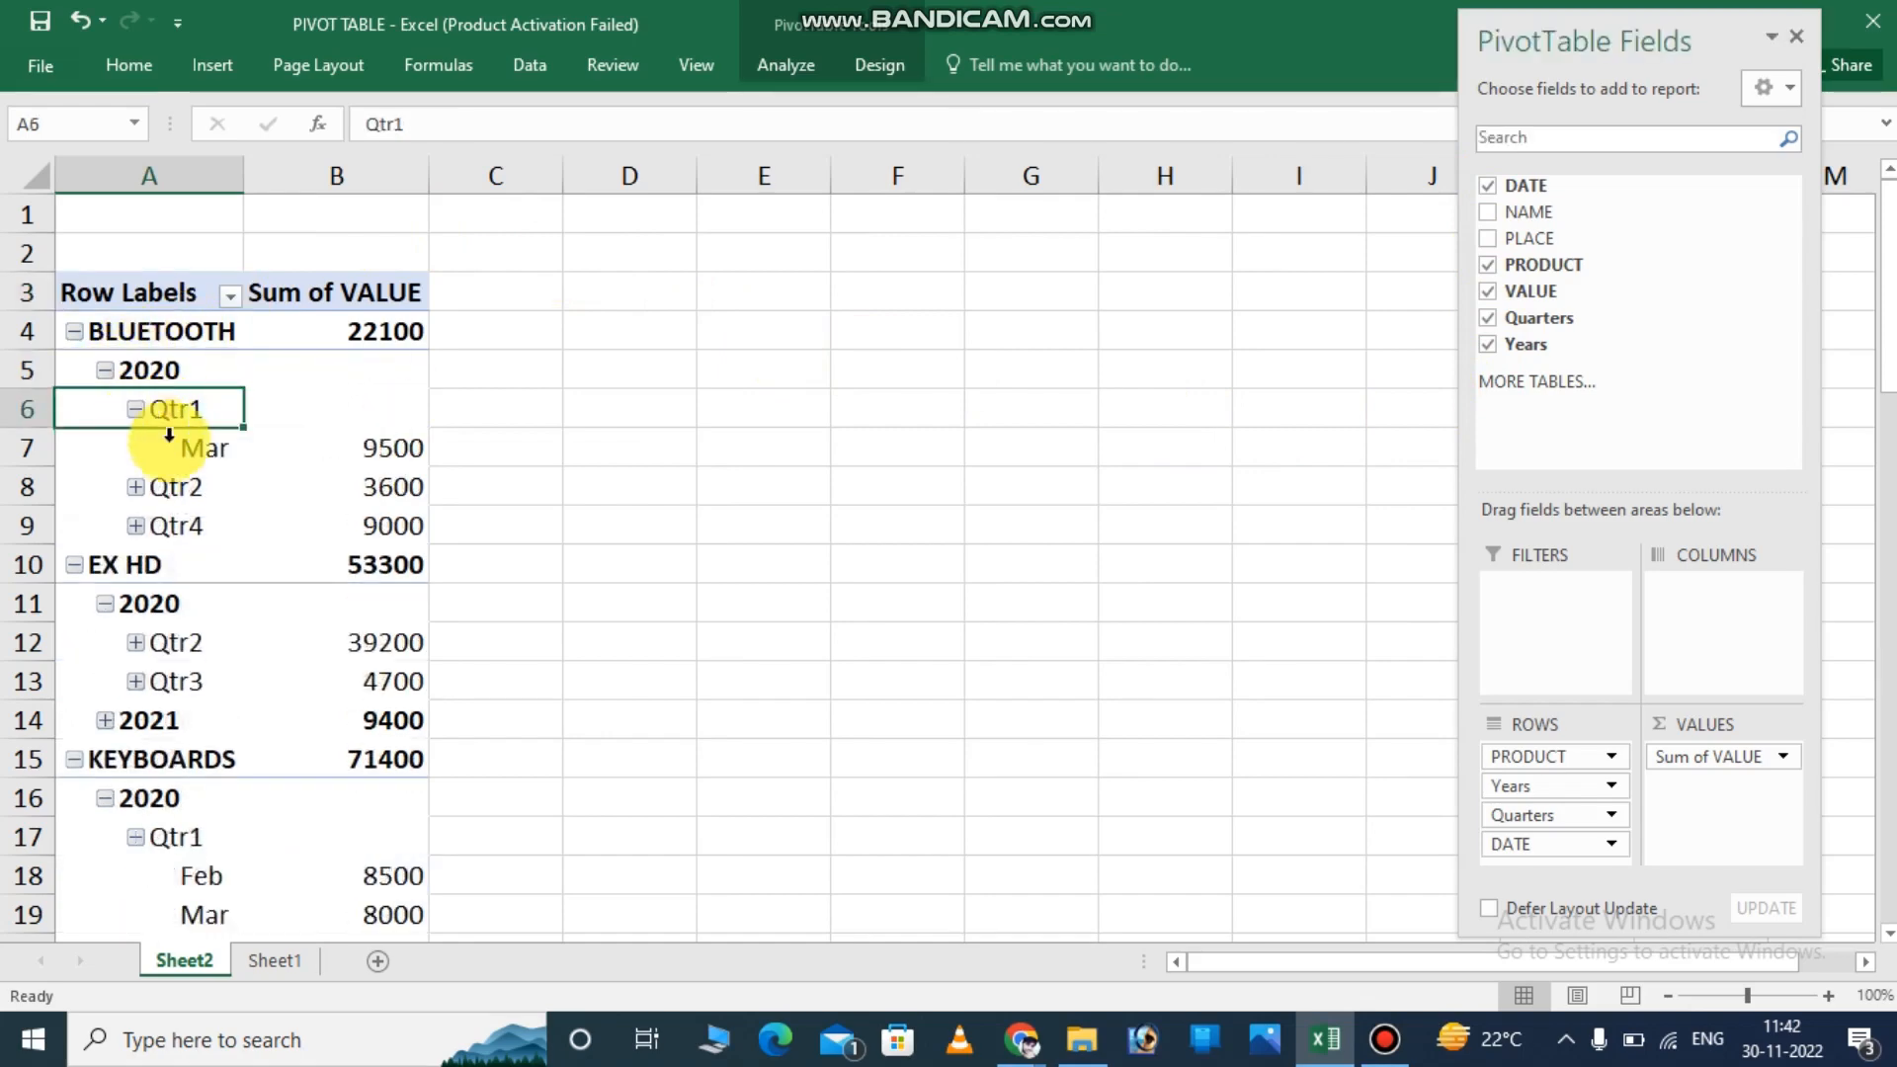
{"action": "left_click", "coordinate": [136, 496]}
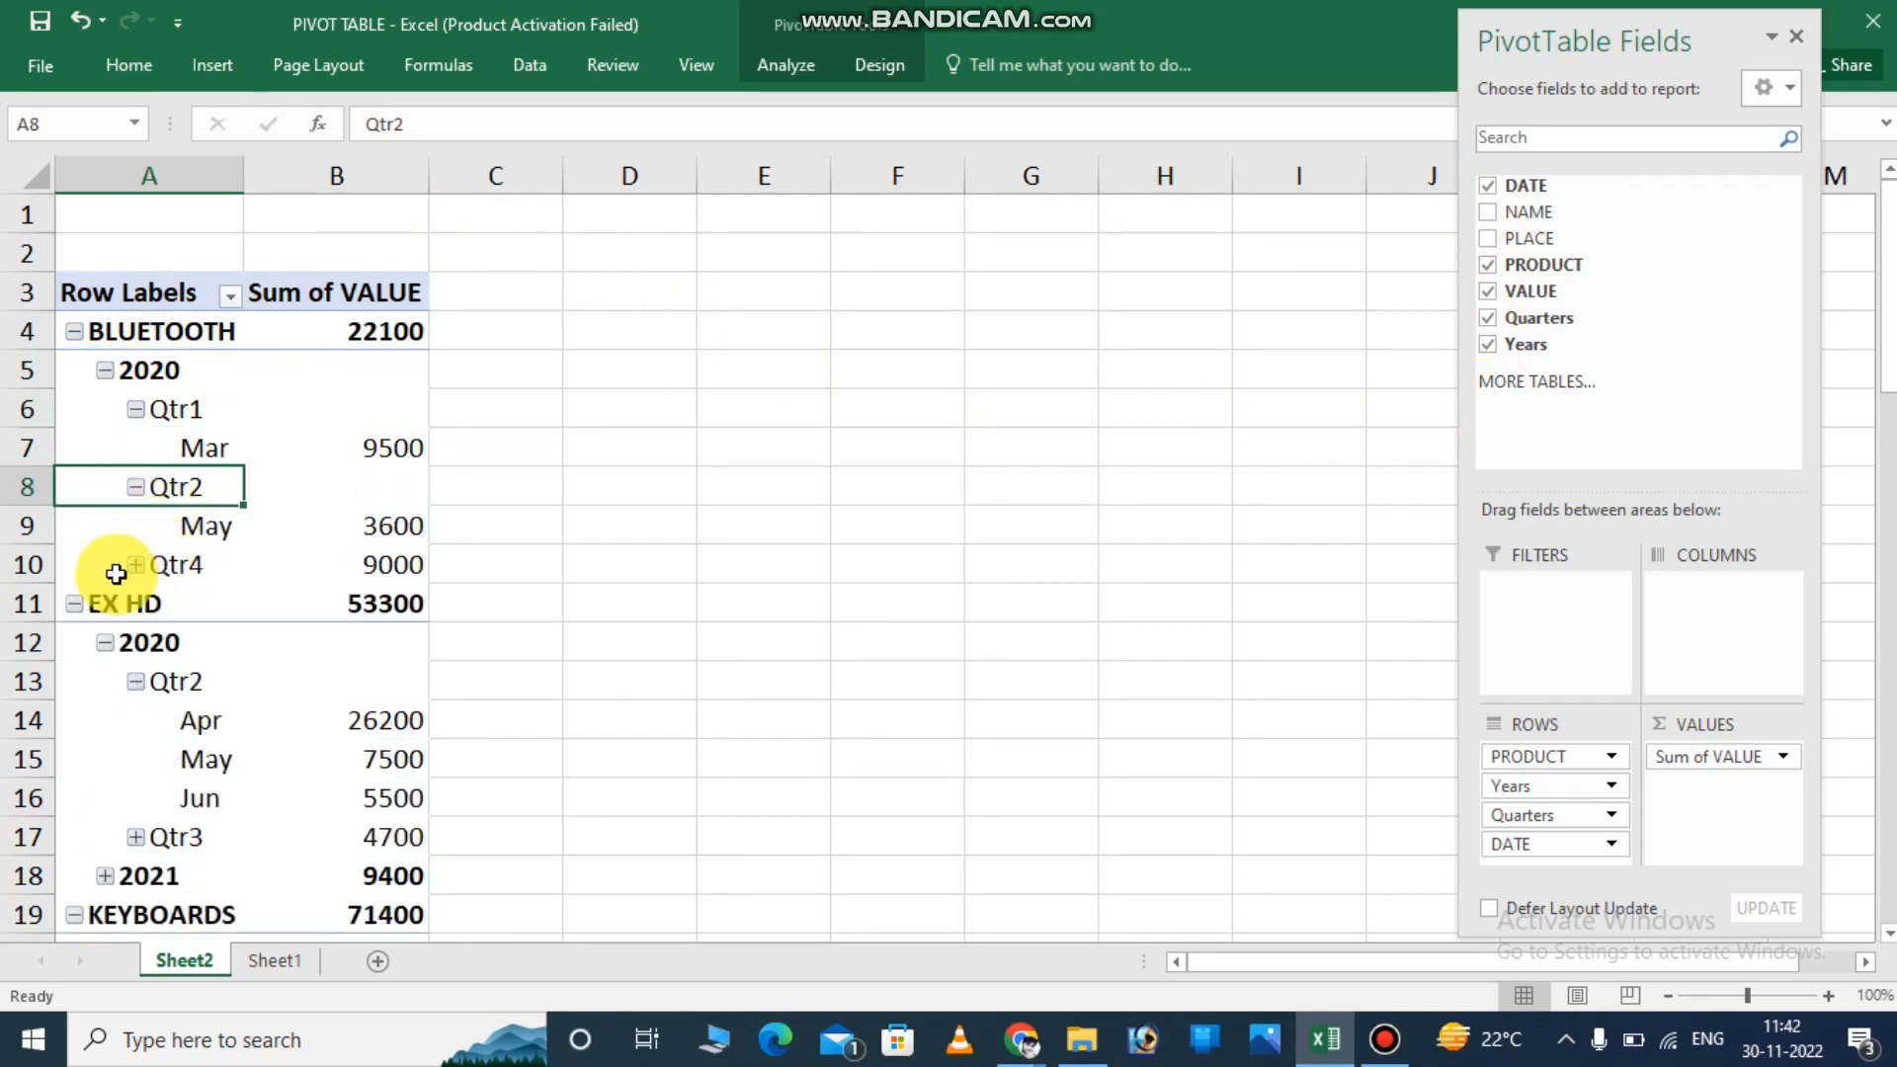
{"action": "left_click", "coordinate": [137, 565]}
{"action": "scroll", "coordinate": [198, 514], "scroll_direction": "down", "scroll_amount": 2}
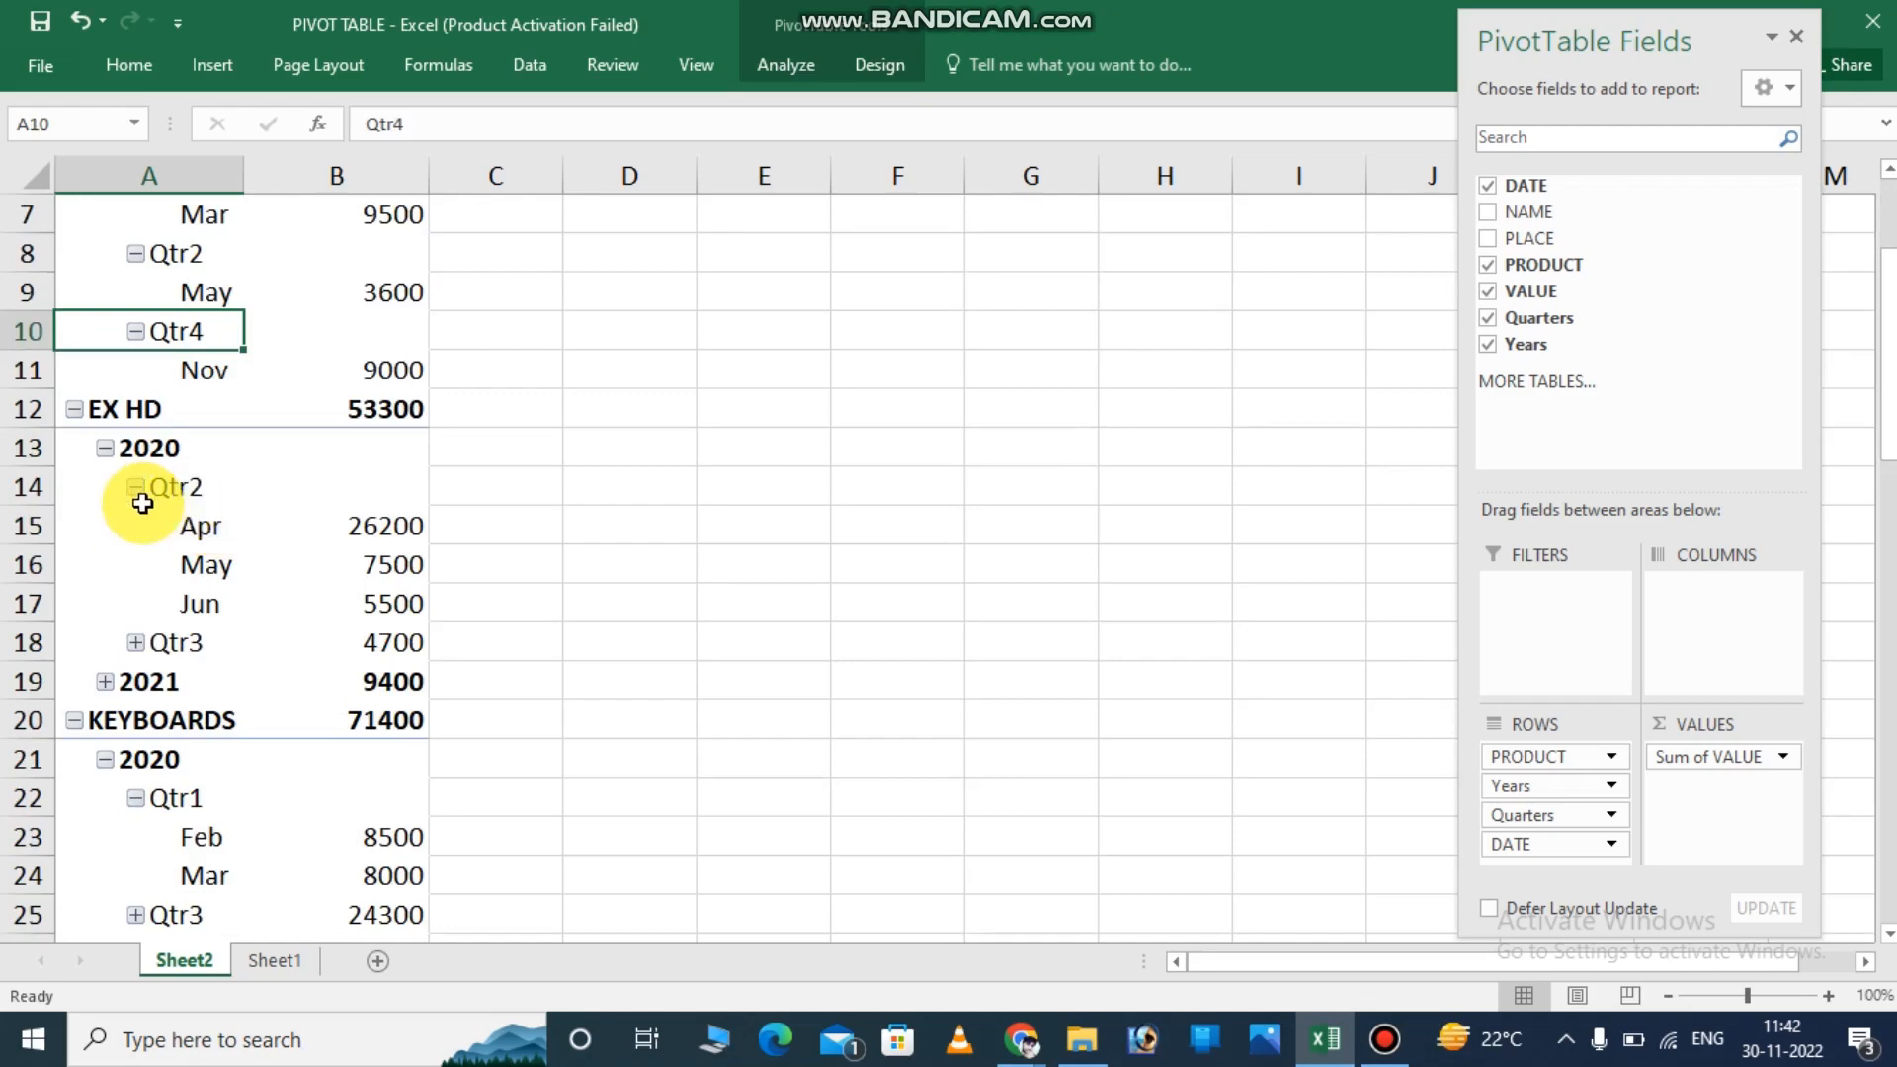
{"action": "scroll", "coordinate": [377, 487], "scroll_direction": "down", "scroll_amount": 2}
{"action": "scroll", "coordinate": [359, 478], "scroll_direction": "up", "scroll_amount": 4}
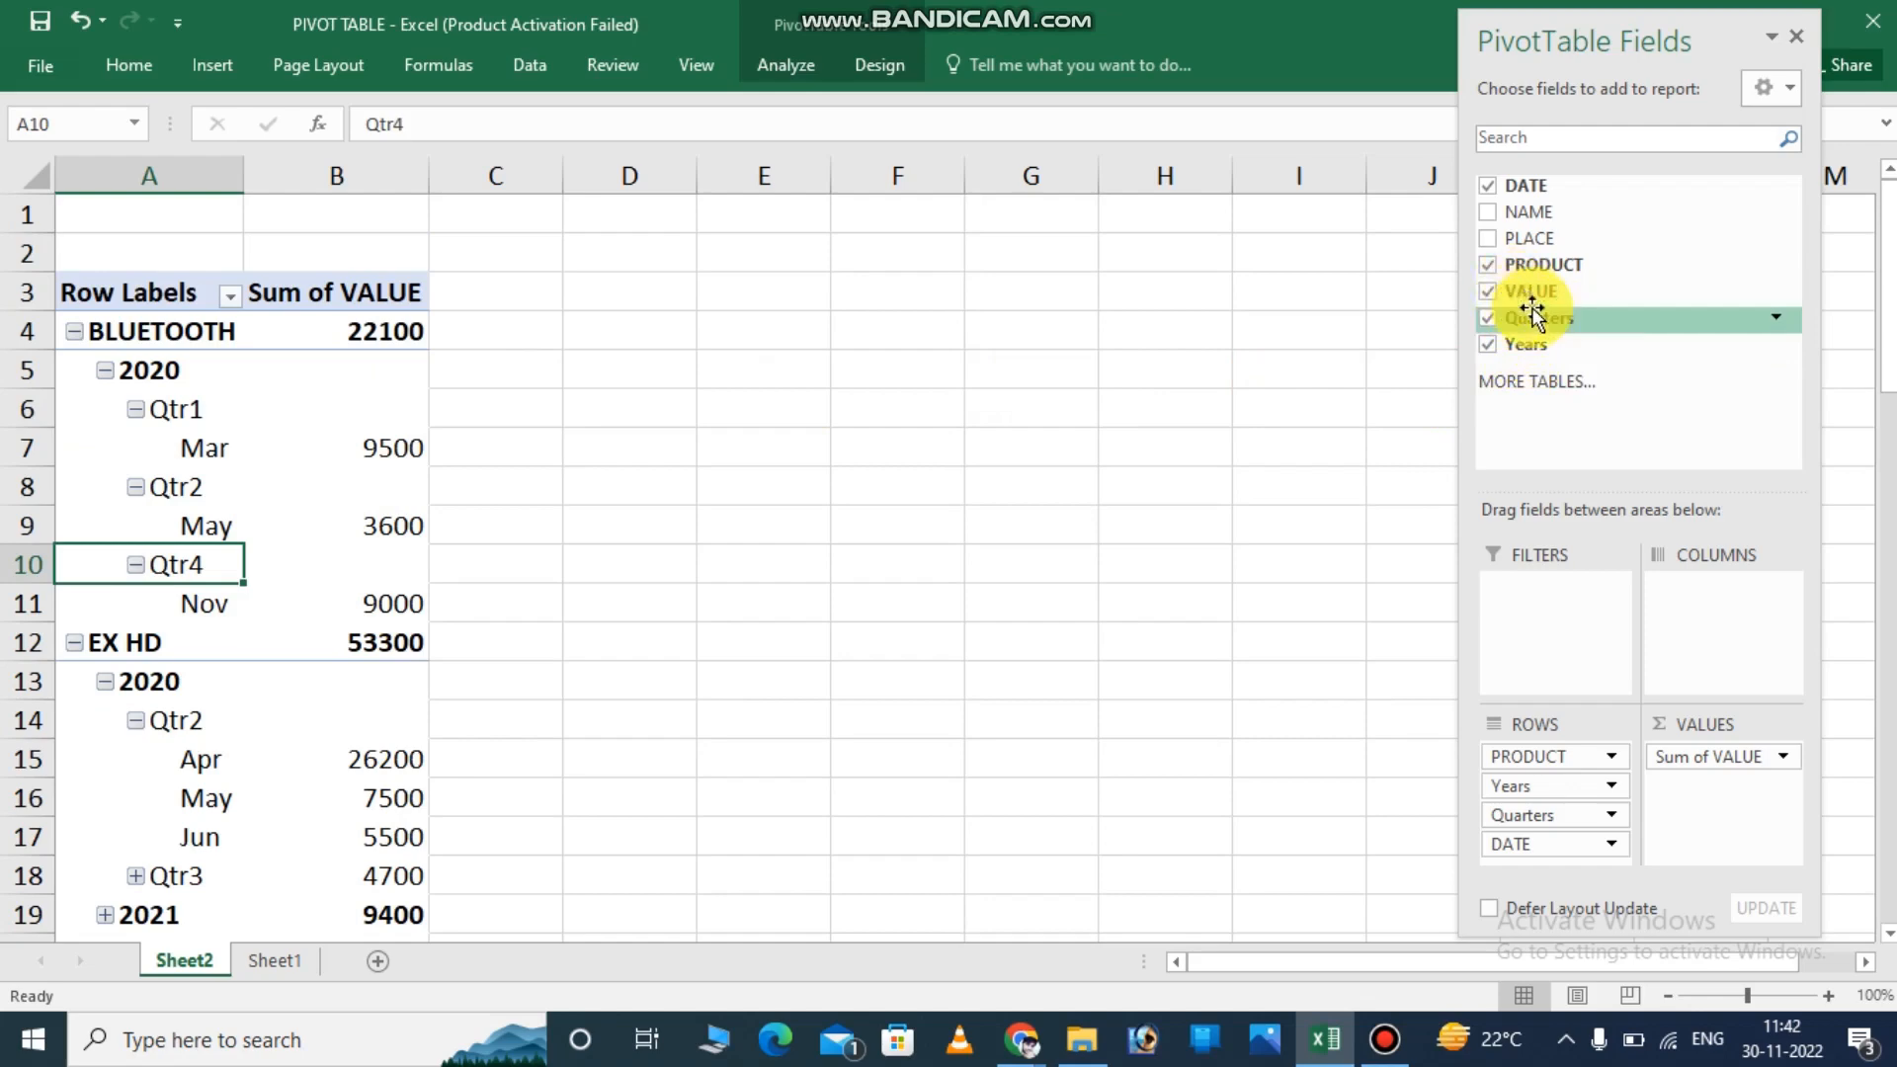
Add NAME below DATE in the pivot rows and remove the Years and Quarters fields.
{"action": "left_click", "coordinate": [1487, 213]}
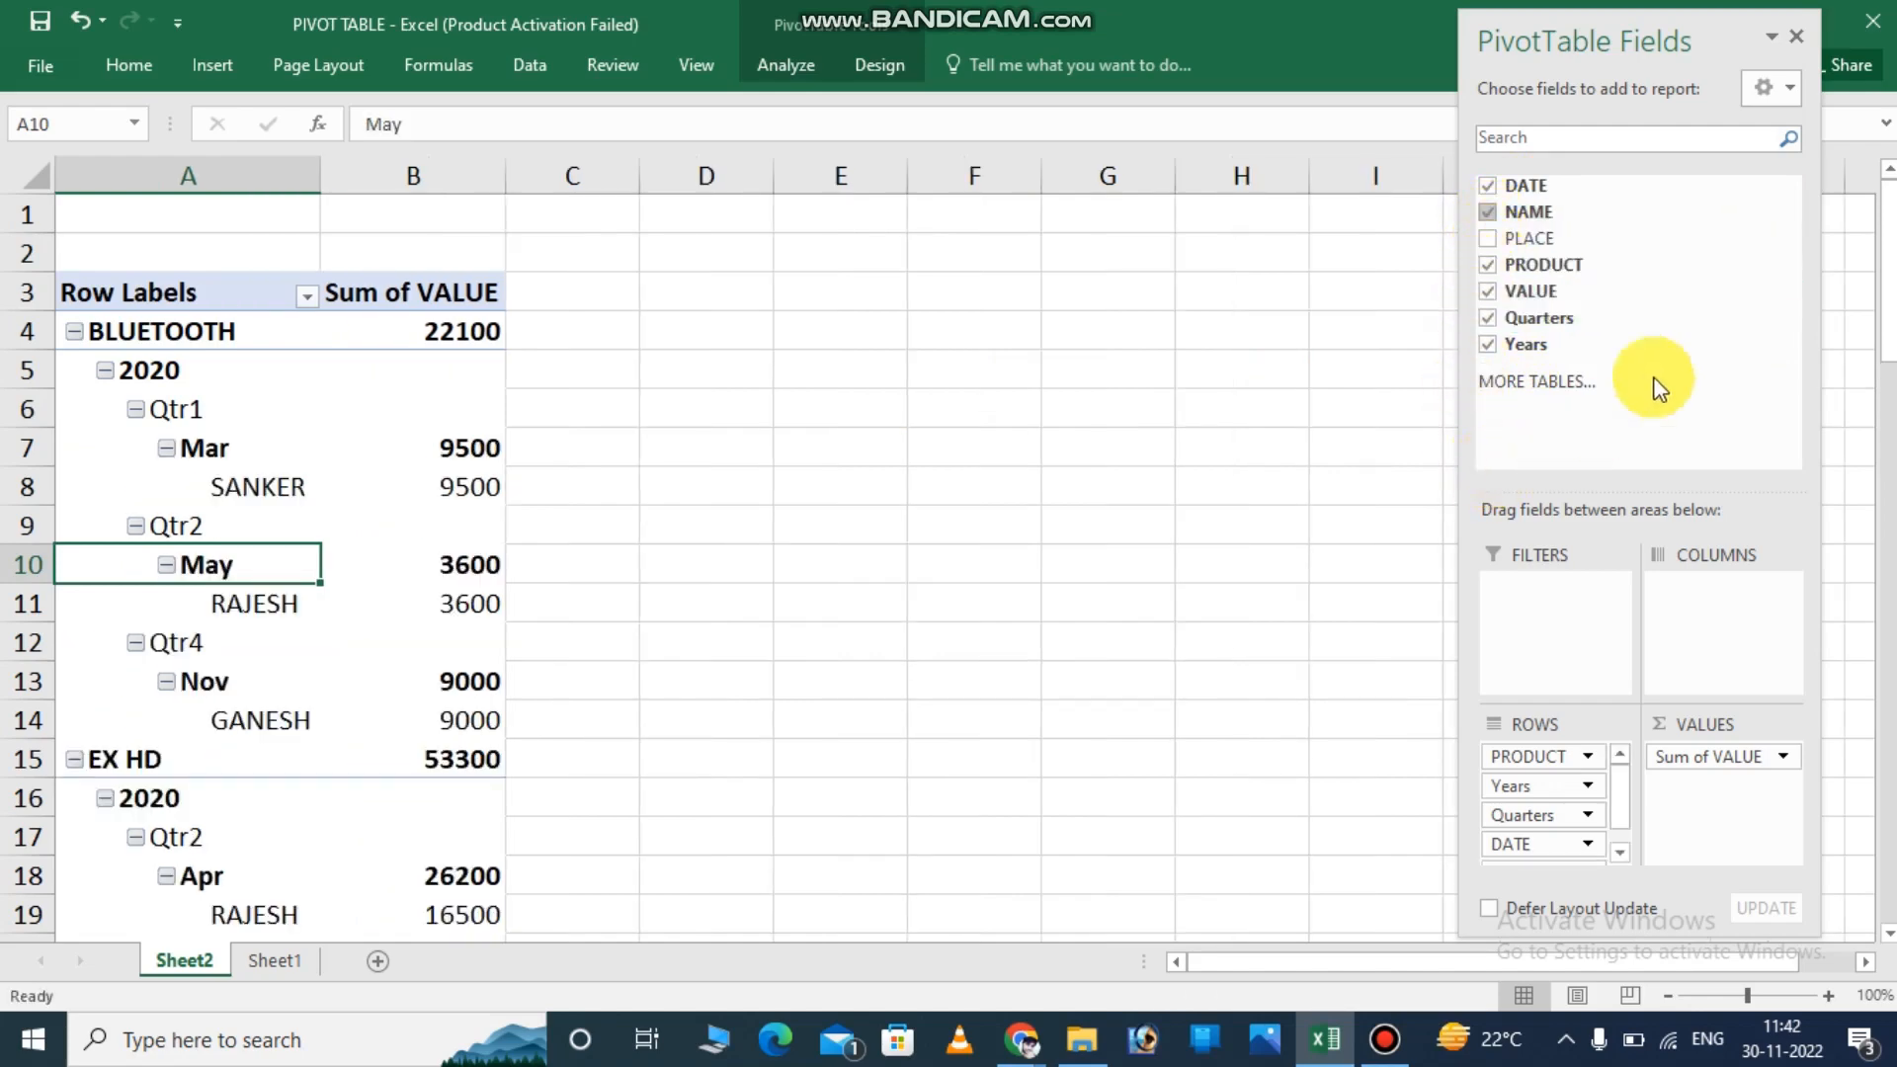
{"action": "left_click", "coordinate": [1489, 345]}
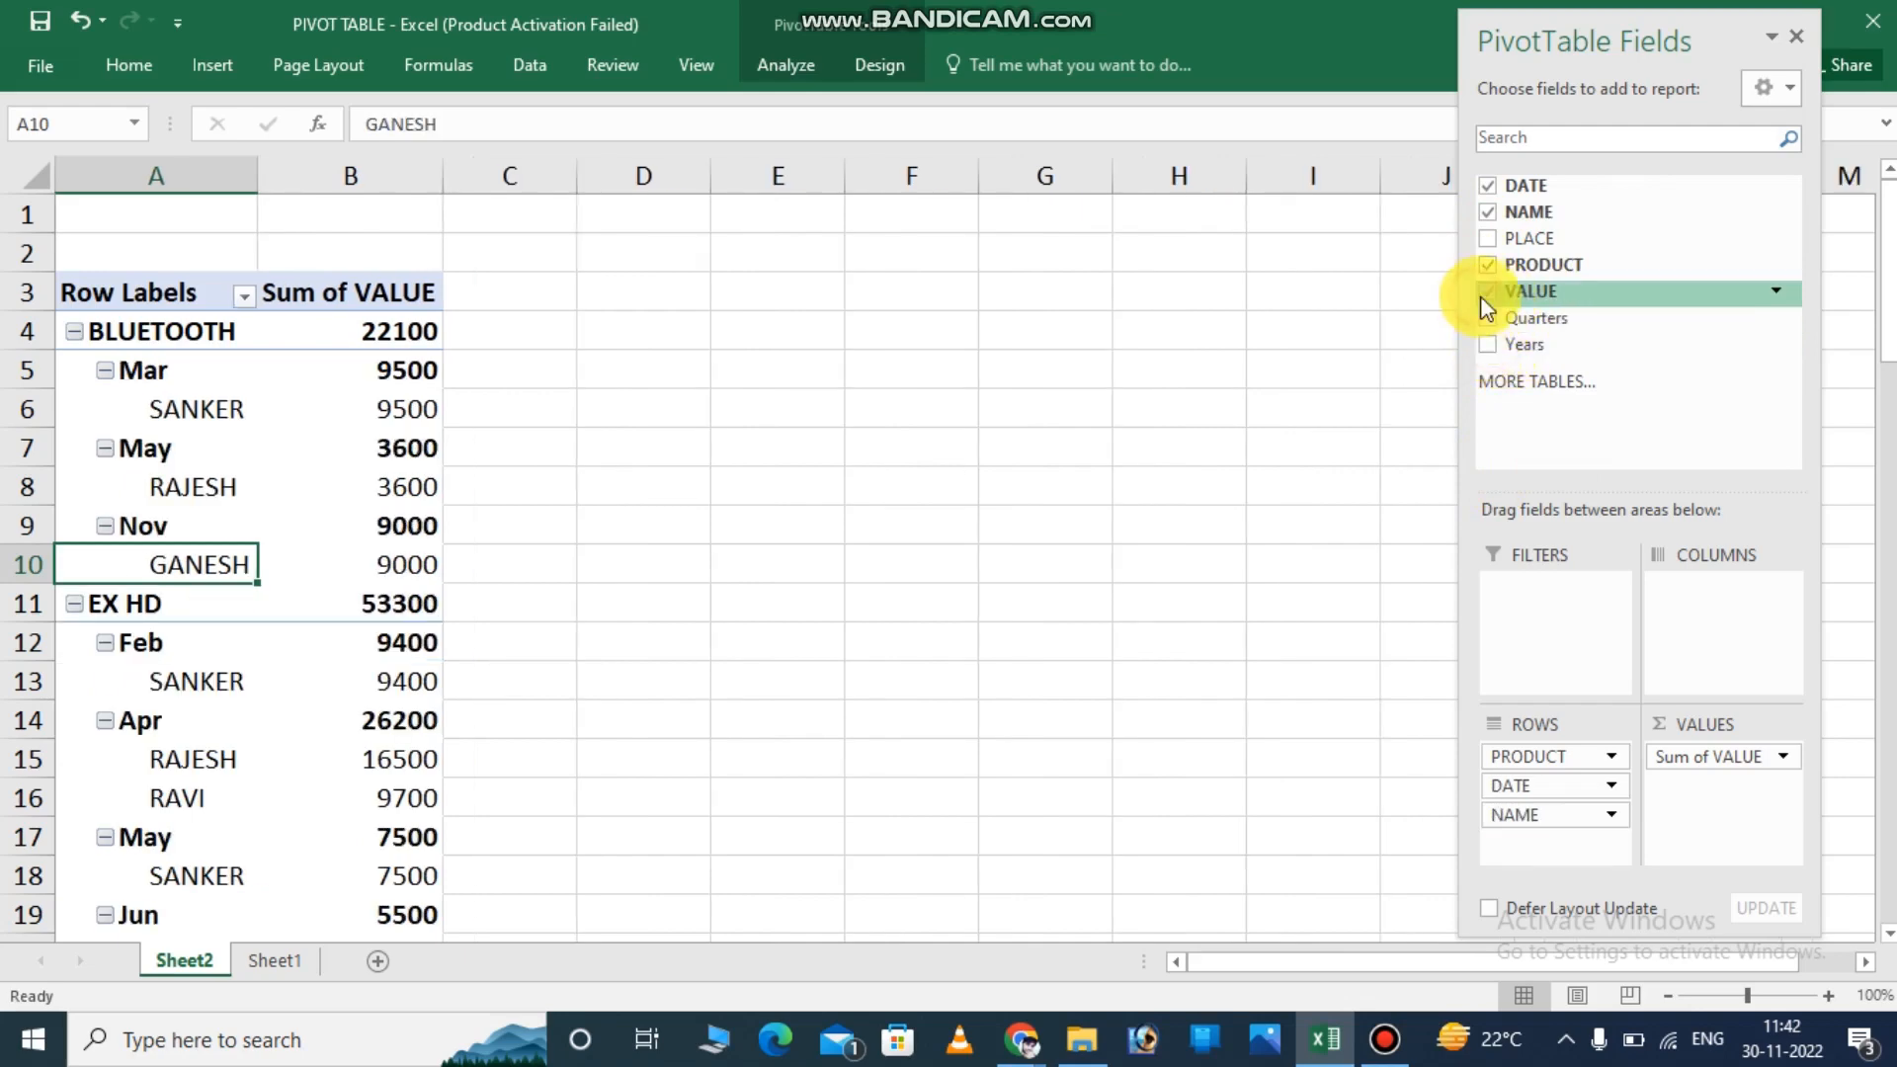
Remove VALUE from the pivot table and replace NAME with PLACE in its rows.
{"action": "left_click", "coordinate": [1486, 293]}
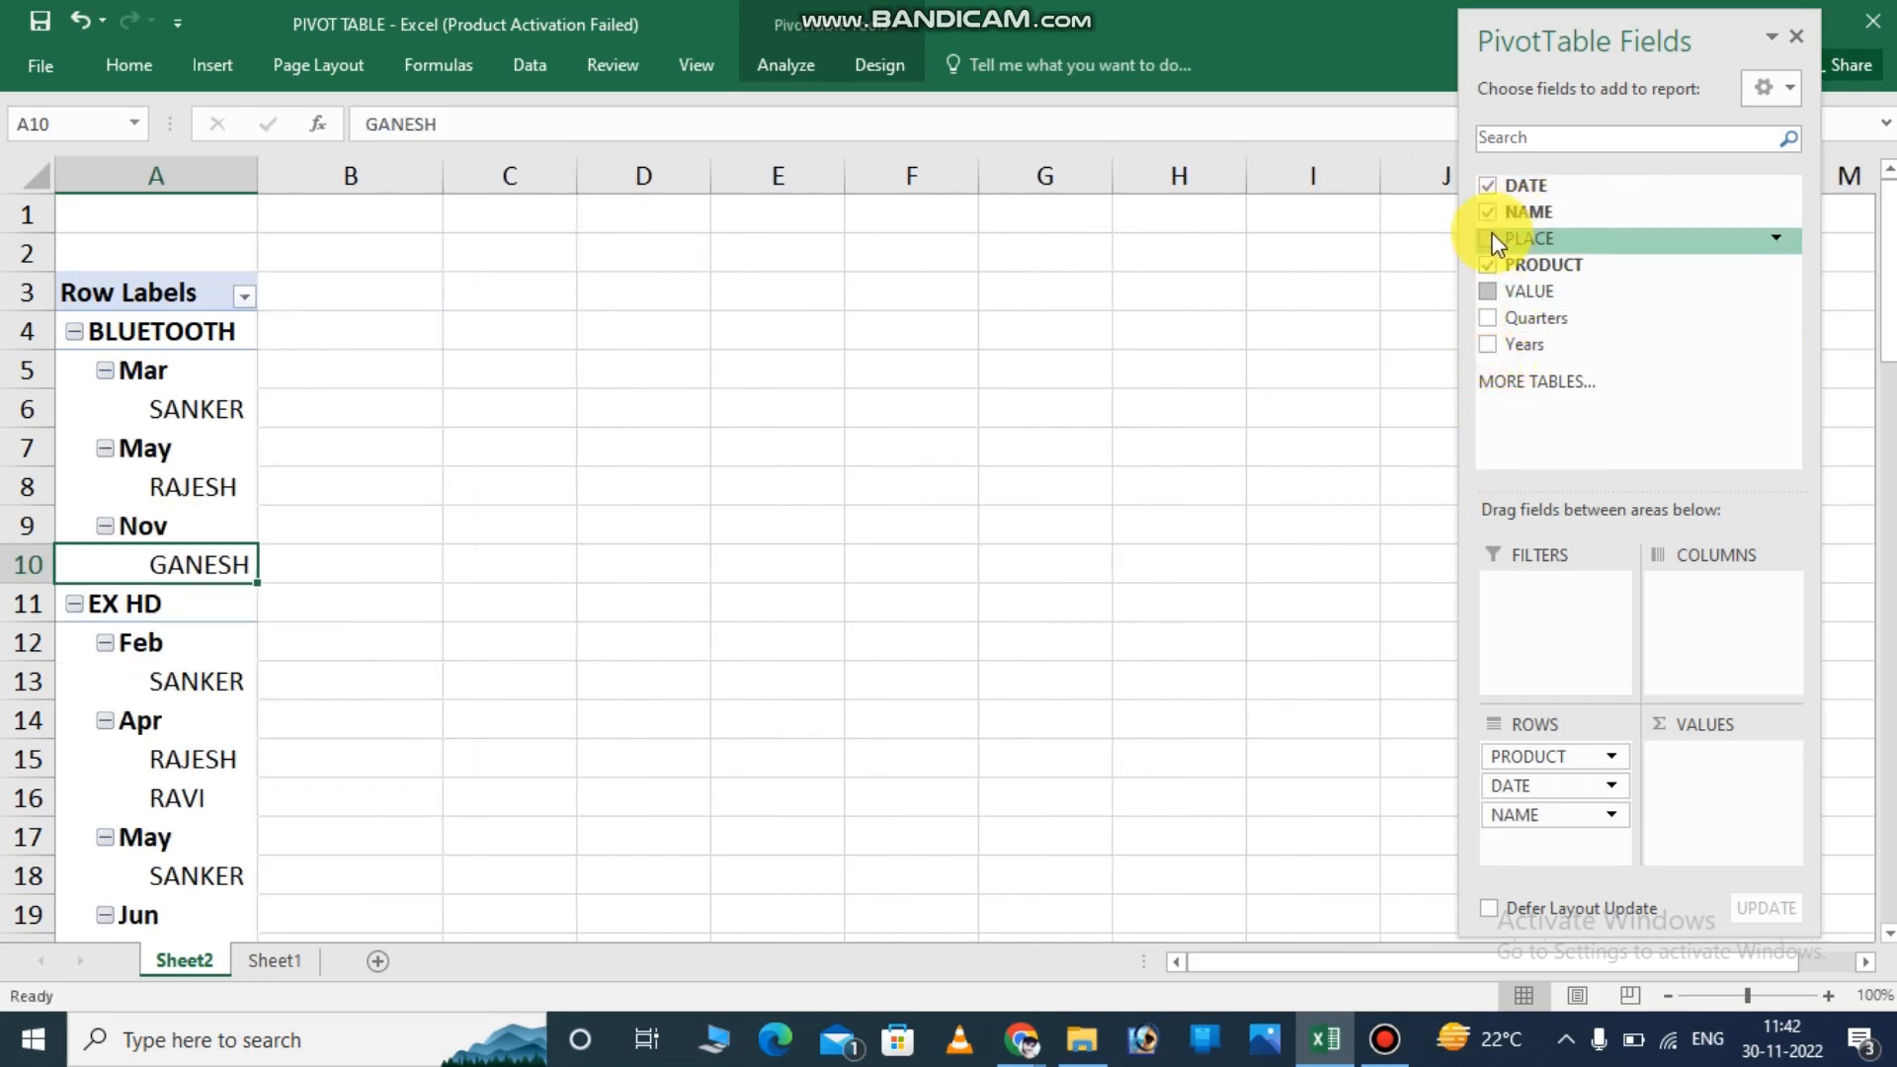
{"action": "left_click", "coordinate": [1489, 240]}
{"action": "left_click", "coordinate": [1489, 214]}
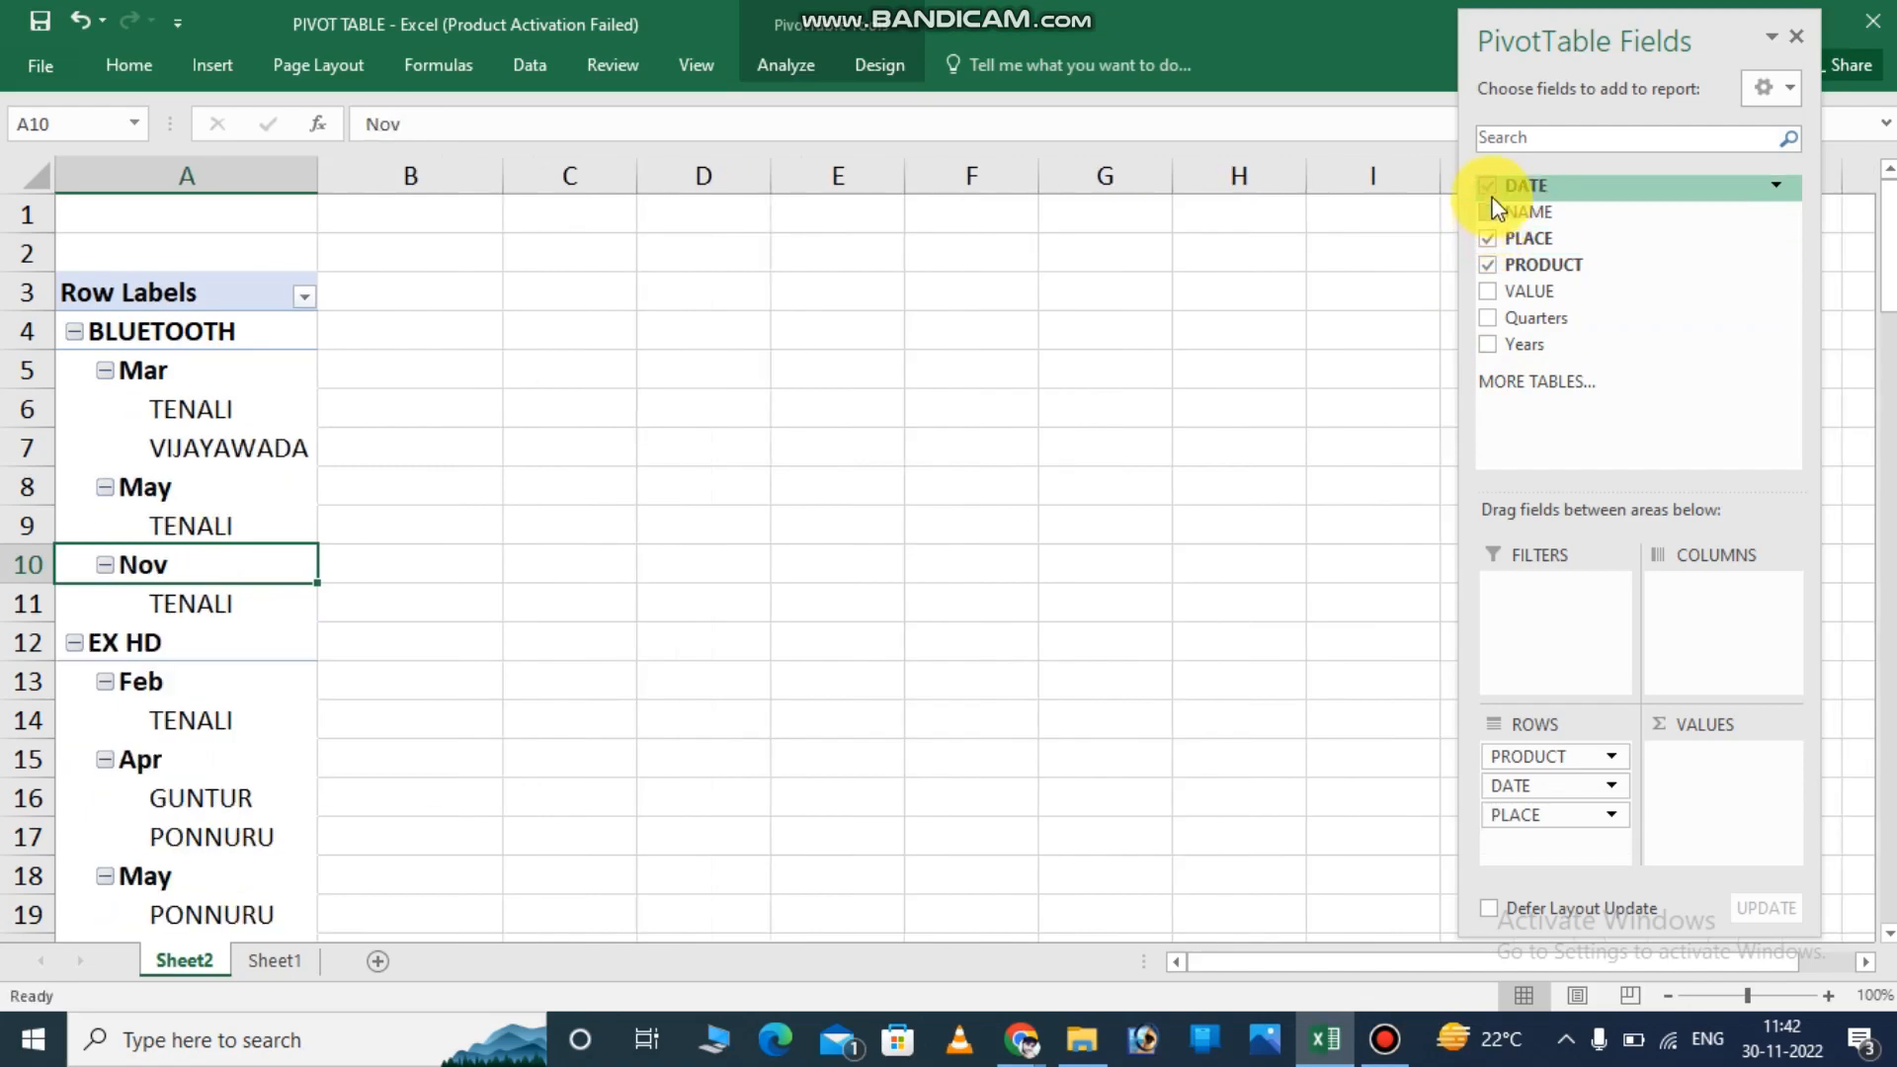
Remove DATE from the pivot table's rows, leaving PRODUCT and PLACE in use.
{"action": "left_click", "coordinate": [1489, 187]}
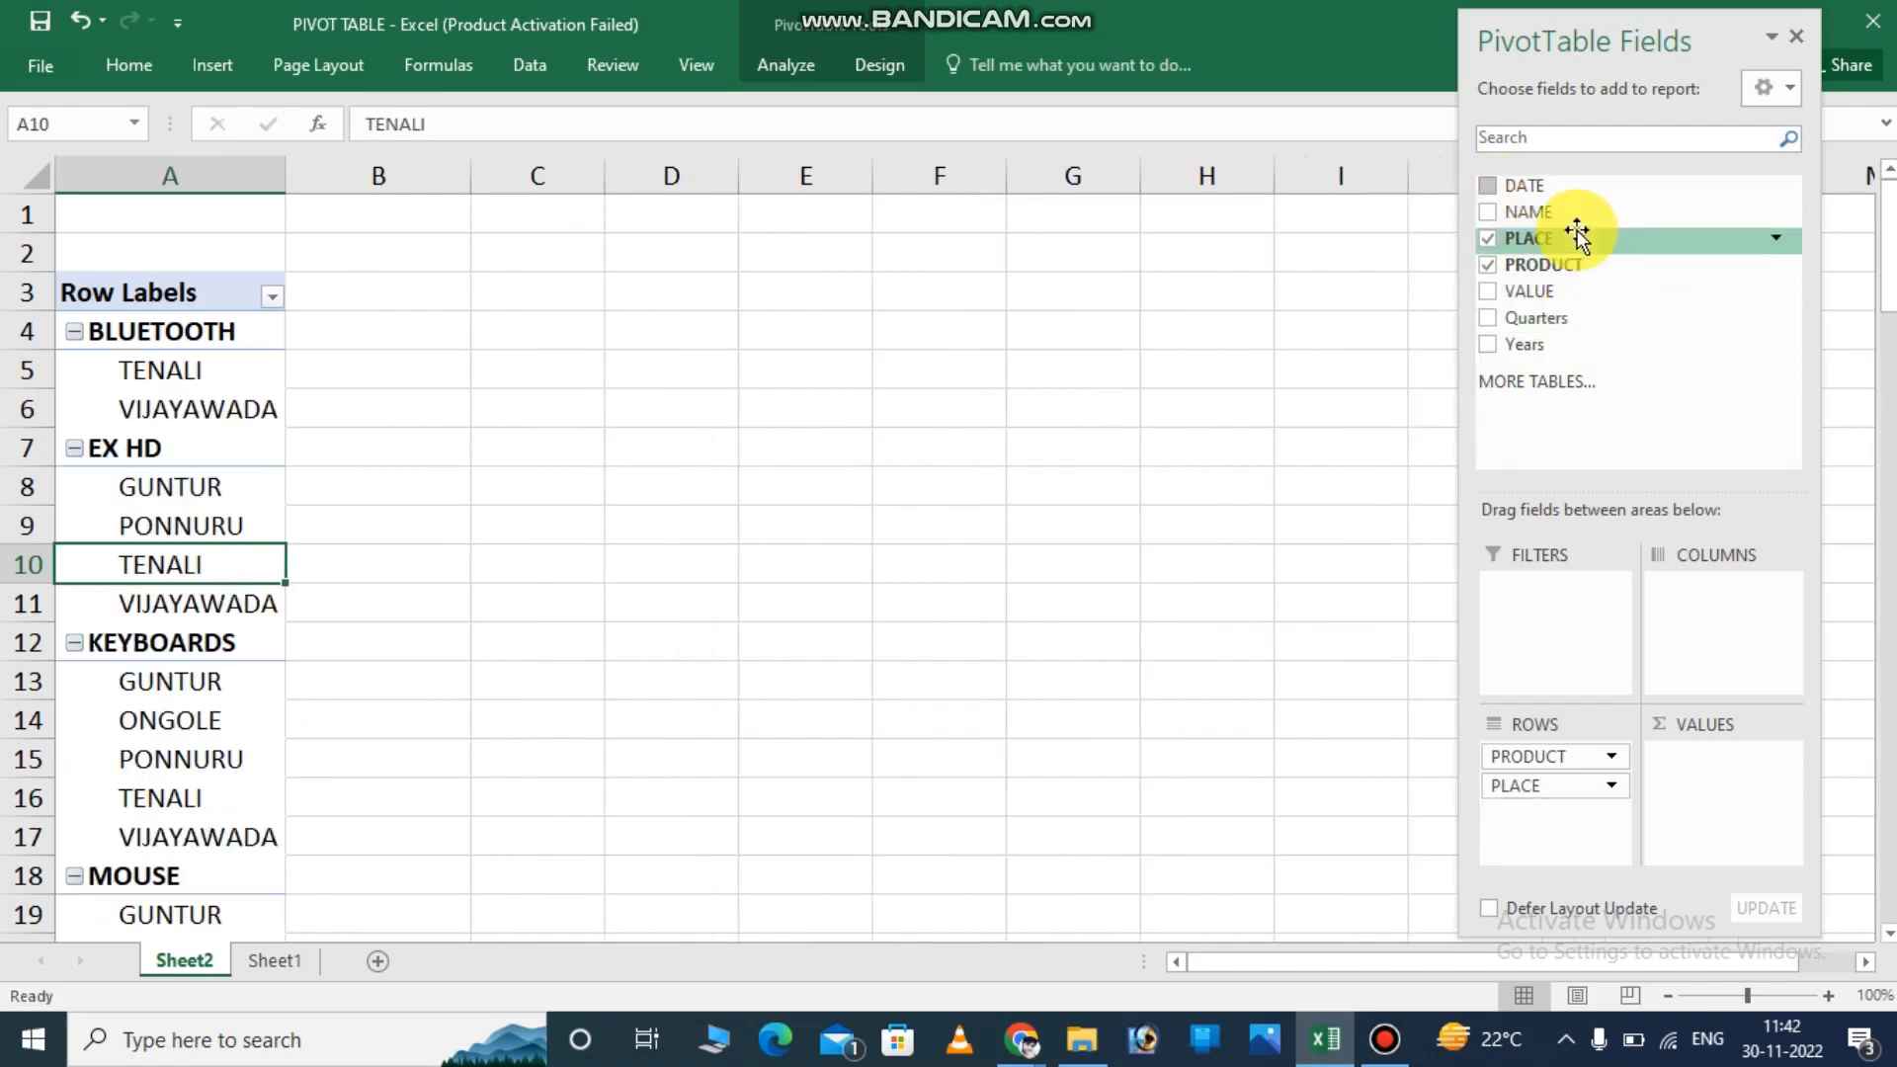
{"action": "left_click", "coordinate": [203, 336]}
{"action": "left_click", "coordinate": [156, 382]}
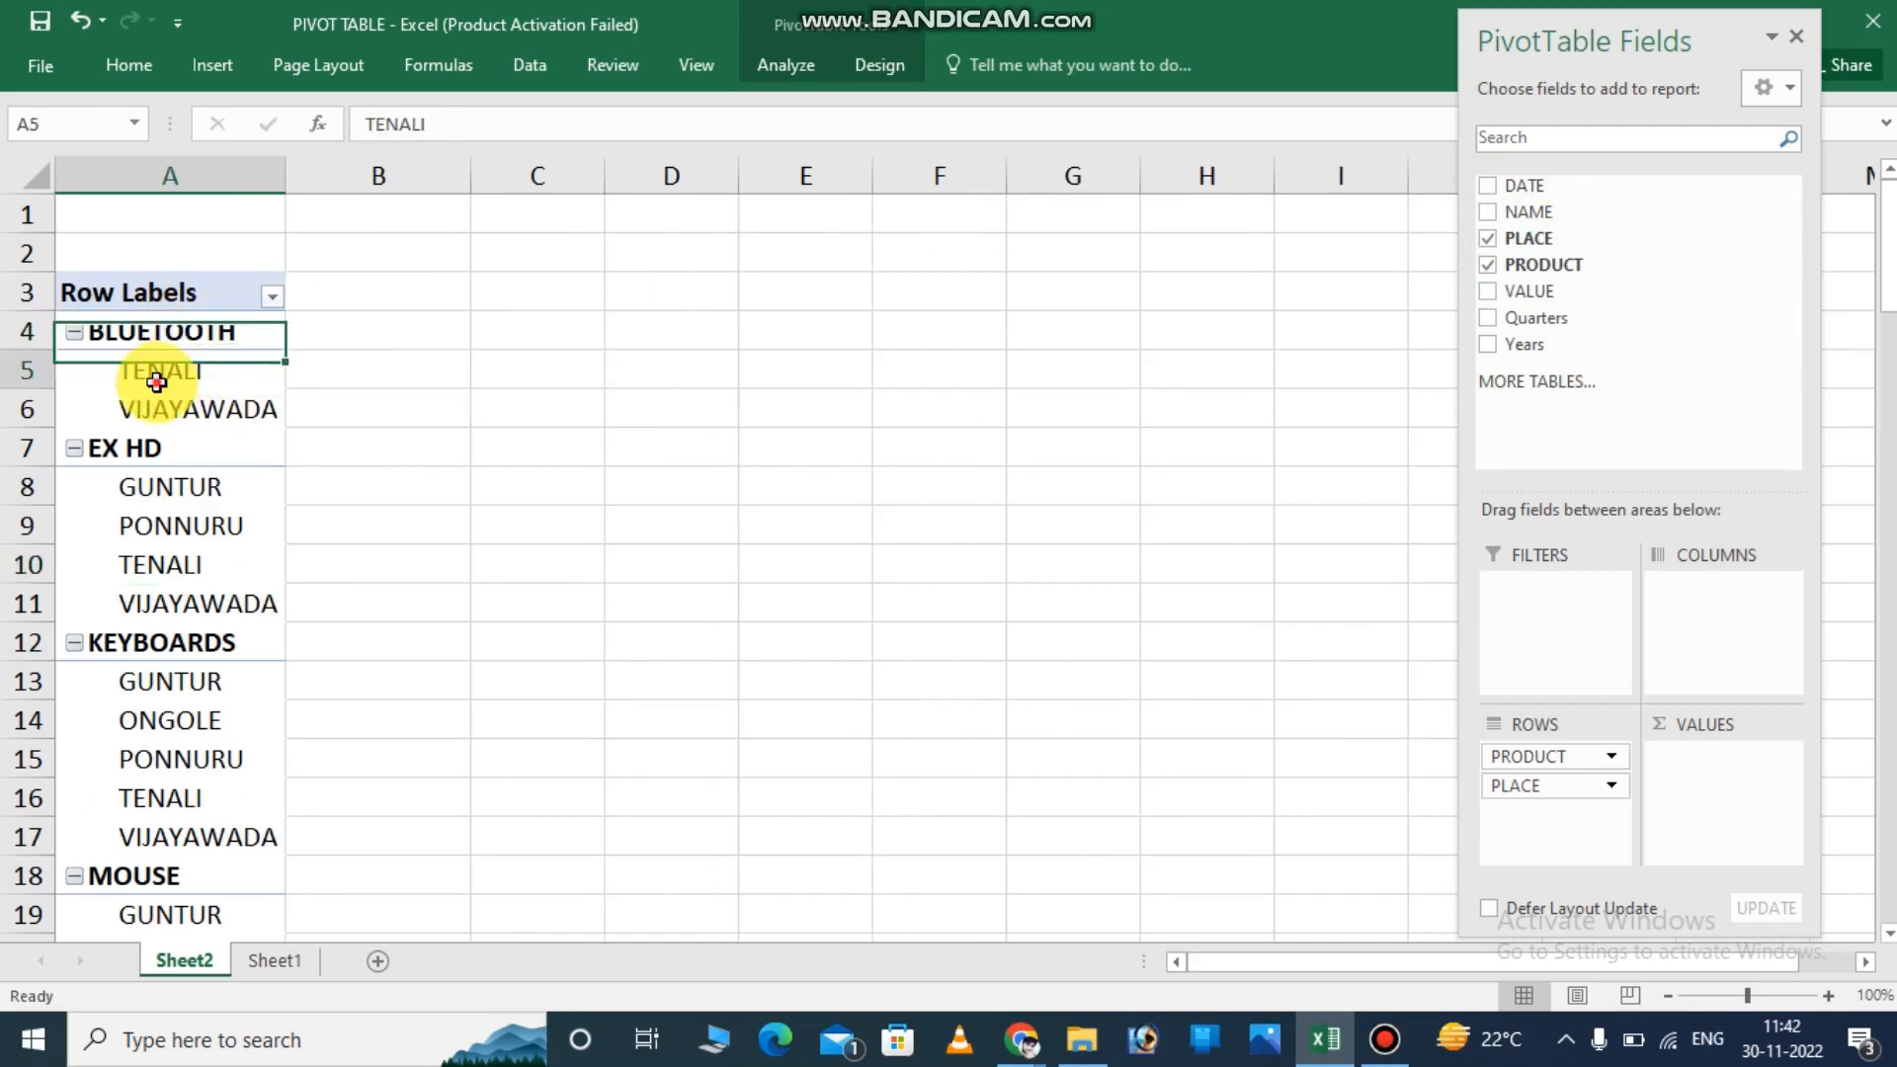
{"action": "double_click", "coordinate": [156, 382]}
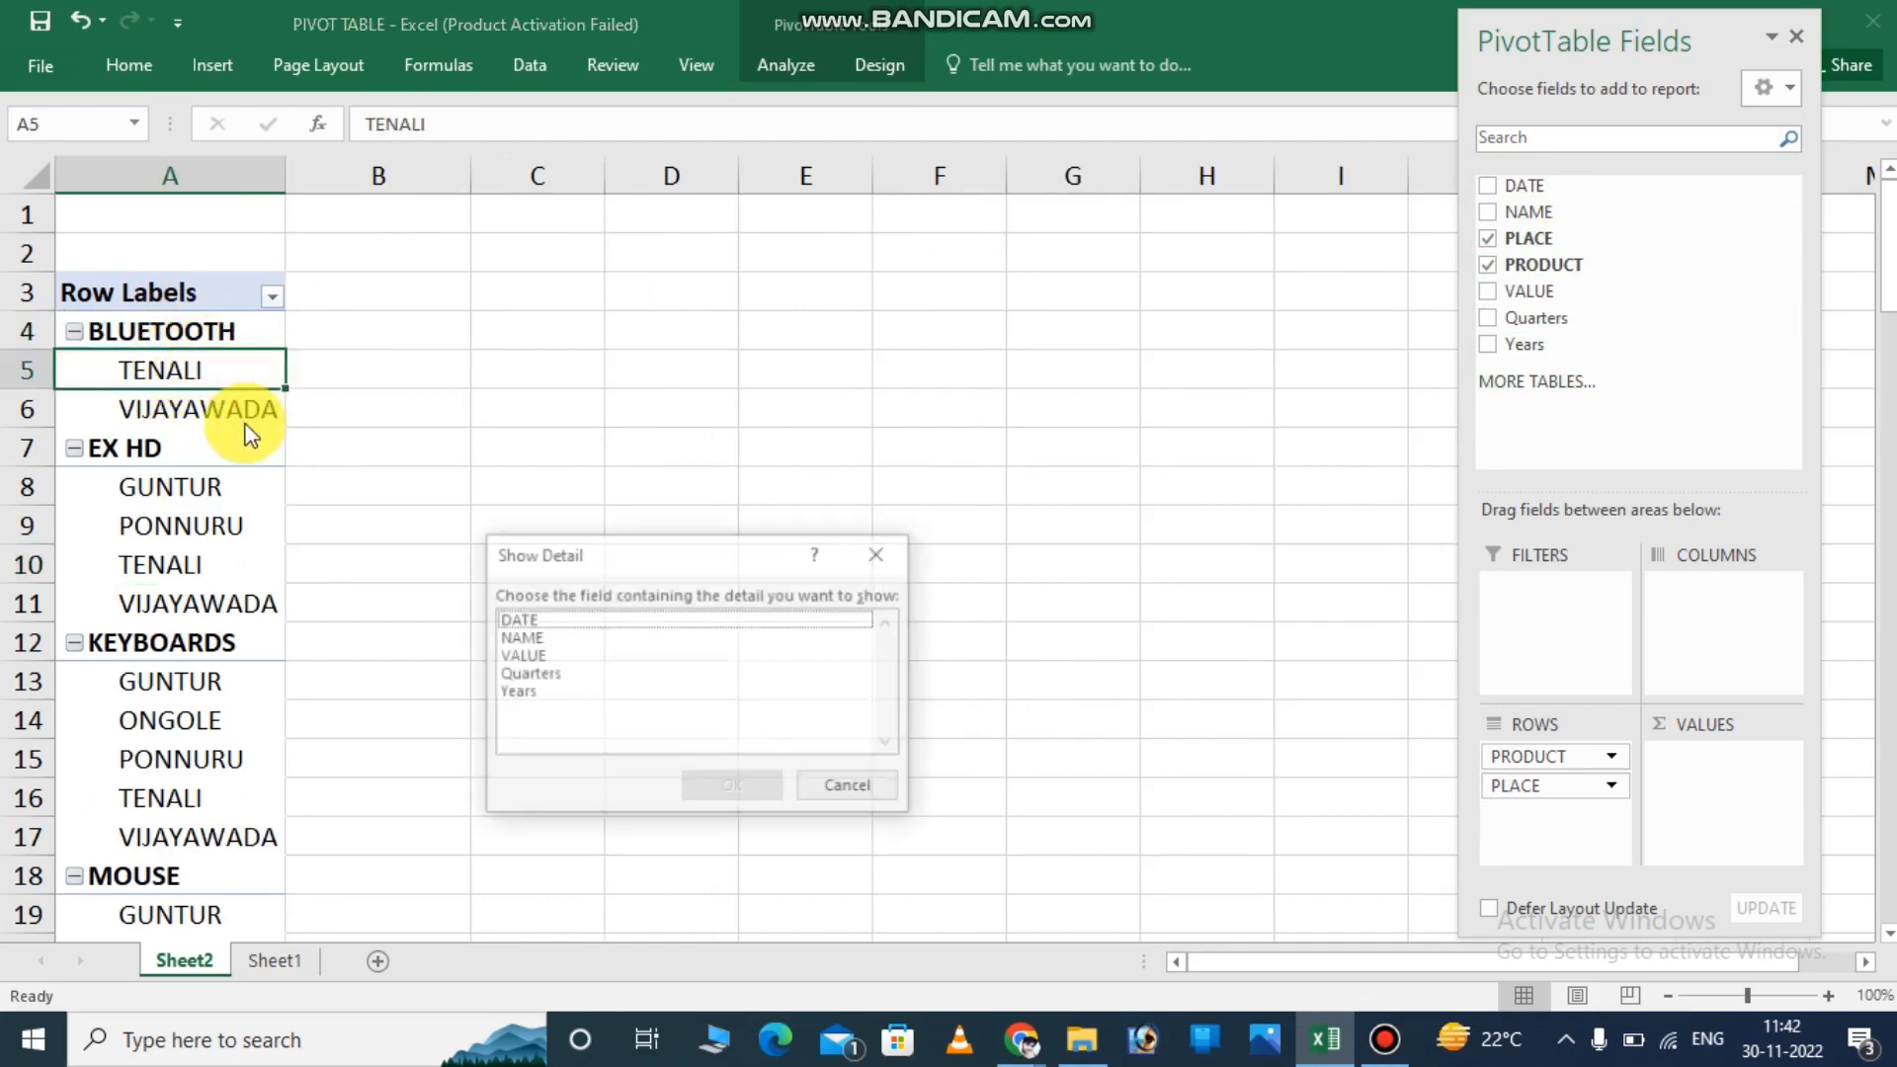
{"action": "left_click", "coordinate": [817, 781]}
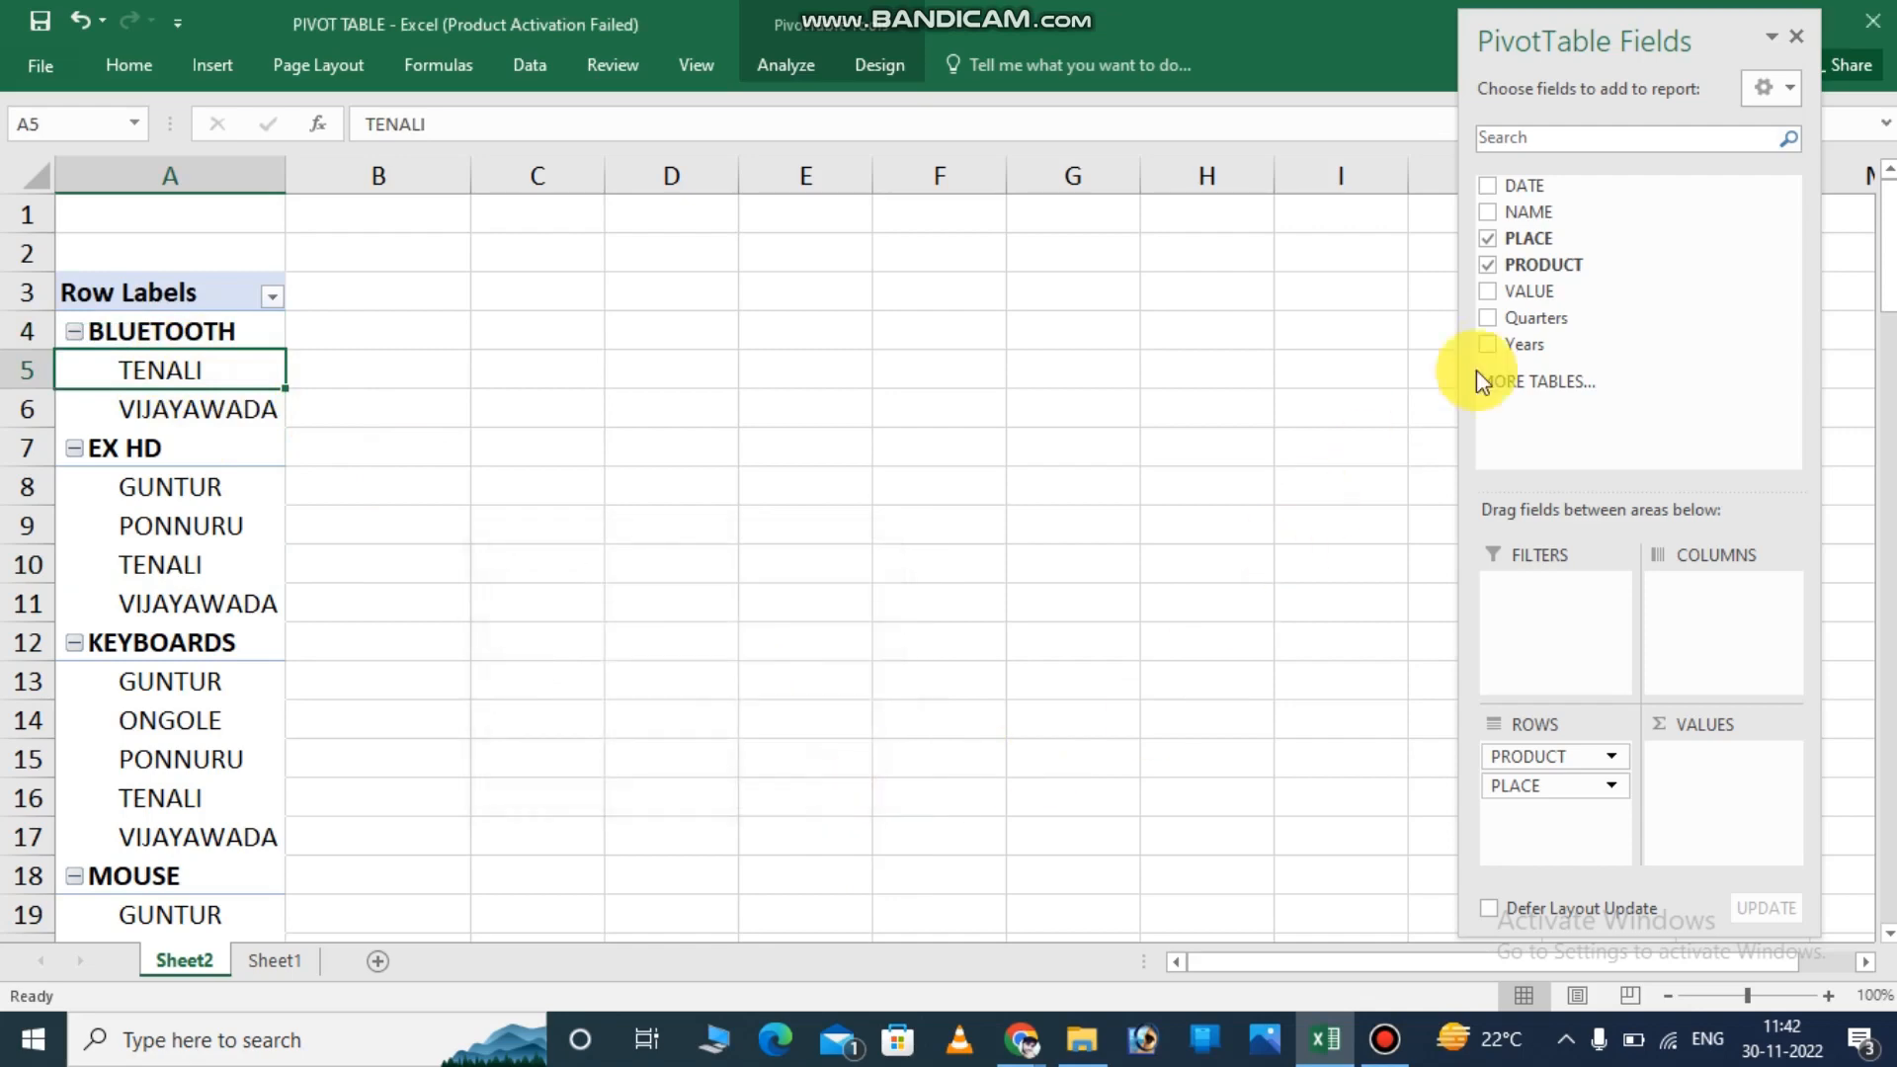
Add DATE to the pivot rows below PLACE and expand 2020 for TENALI under BLUETOOTH.
{"action": "left_click", "coordinate": [1499, 187]}
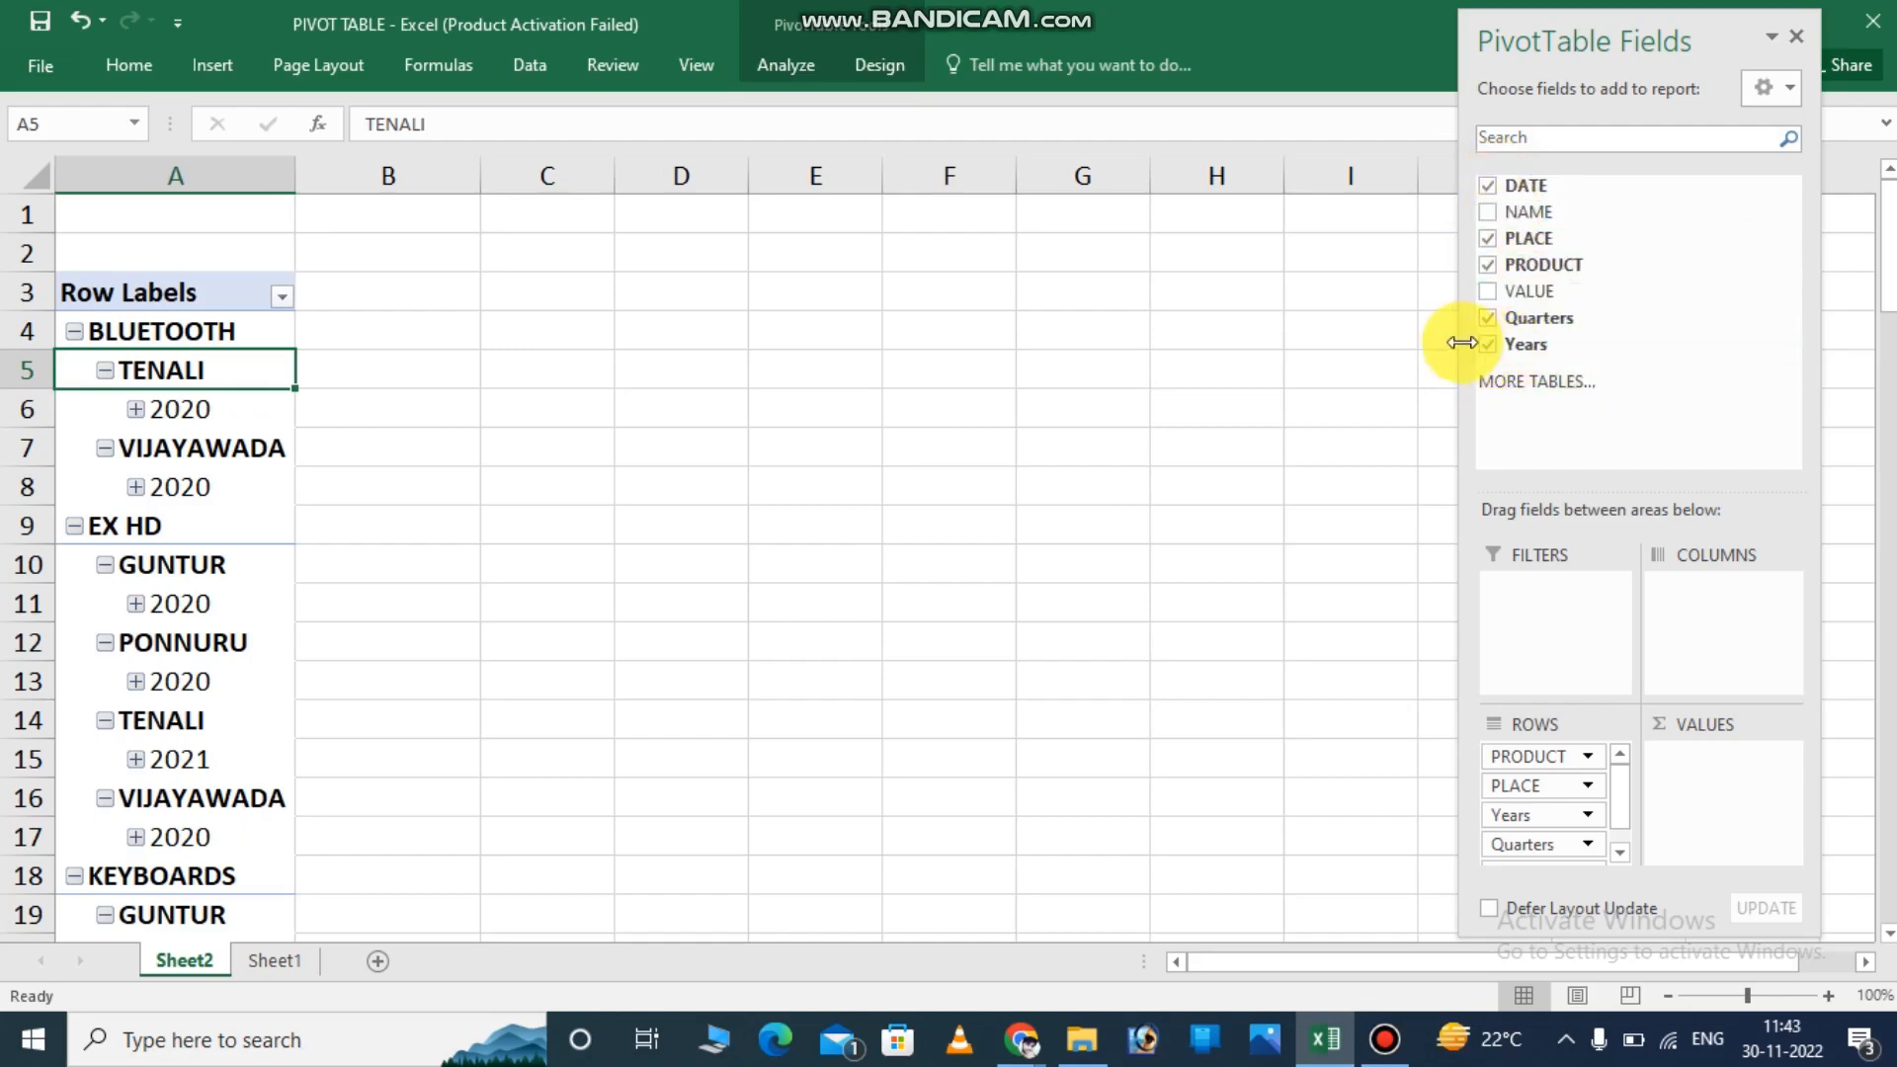
{"action": "left_click", "coordinate": [142, 411]}
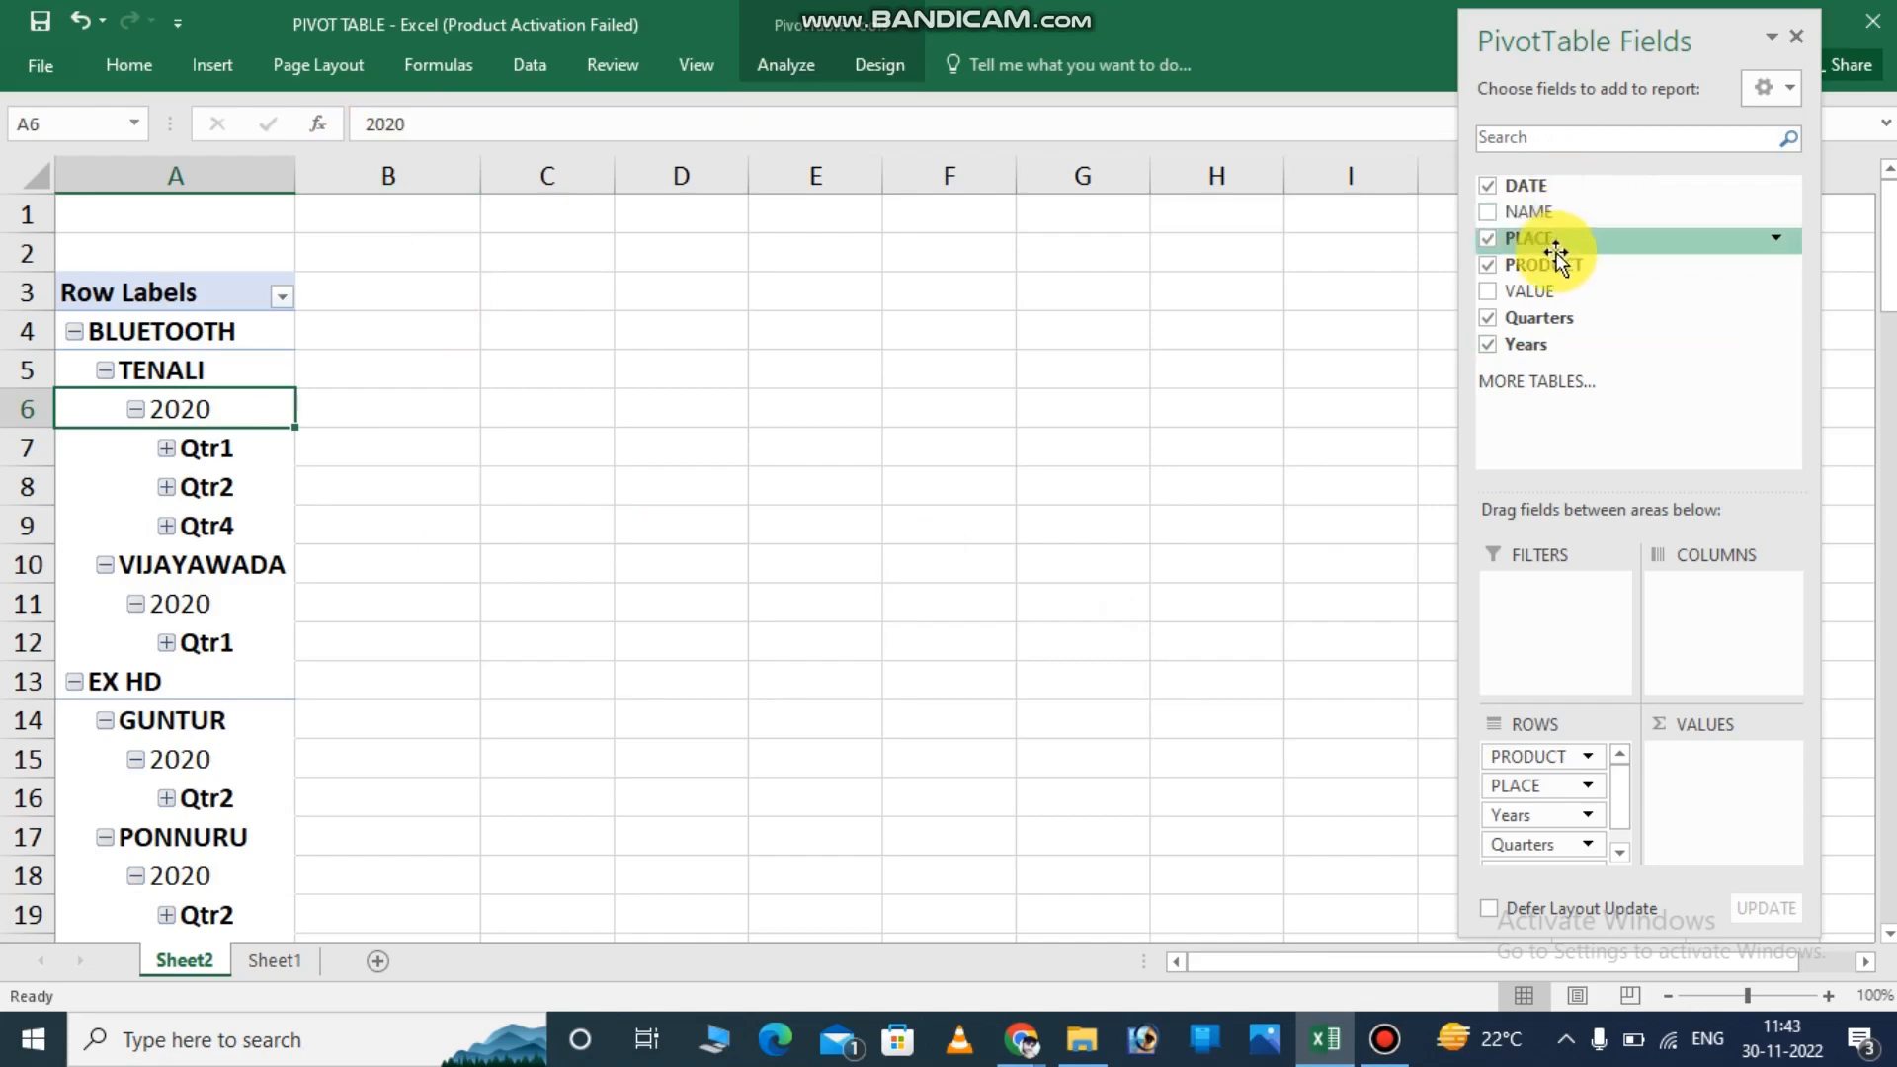
Add NAME to the pivot rows and VALUE as a summed value, and review the report.
{"action": "left_click", "coordinate": [1488, 213]}
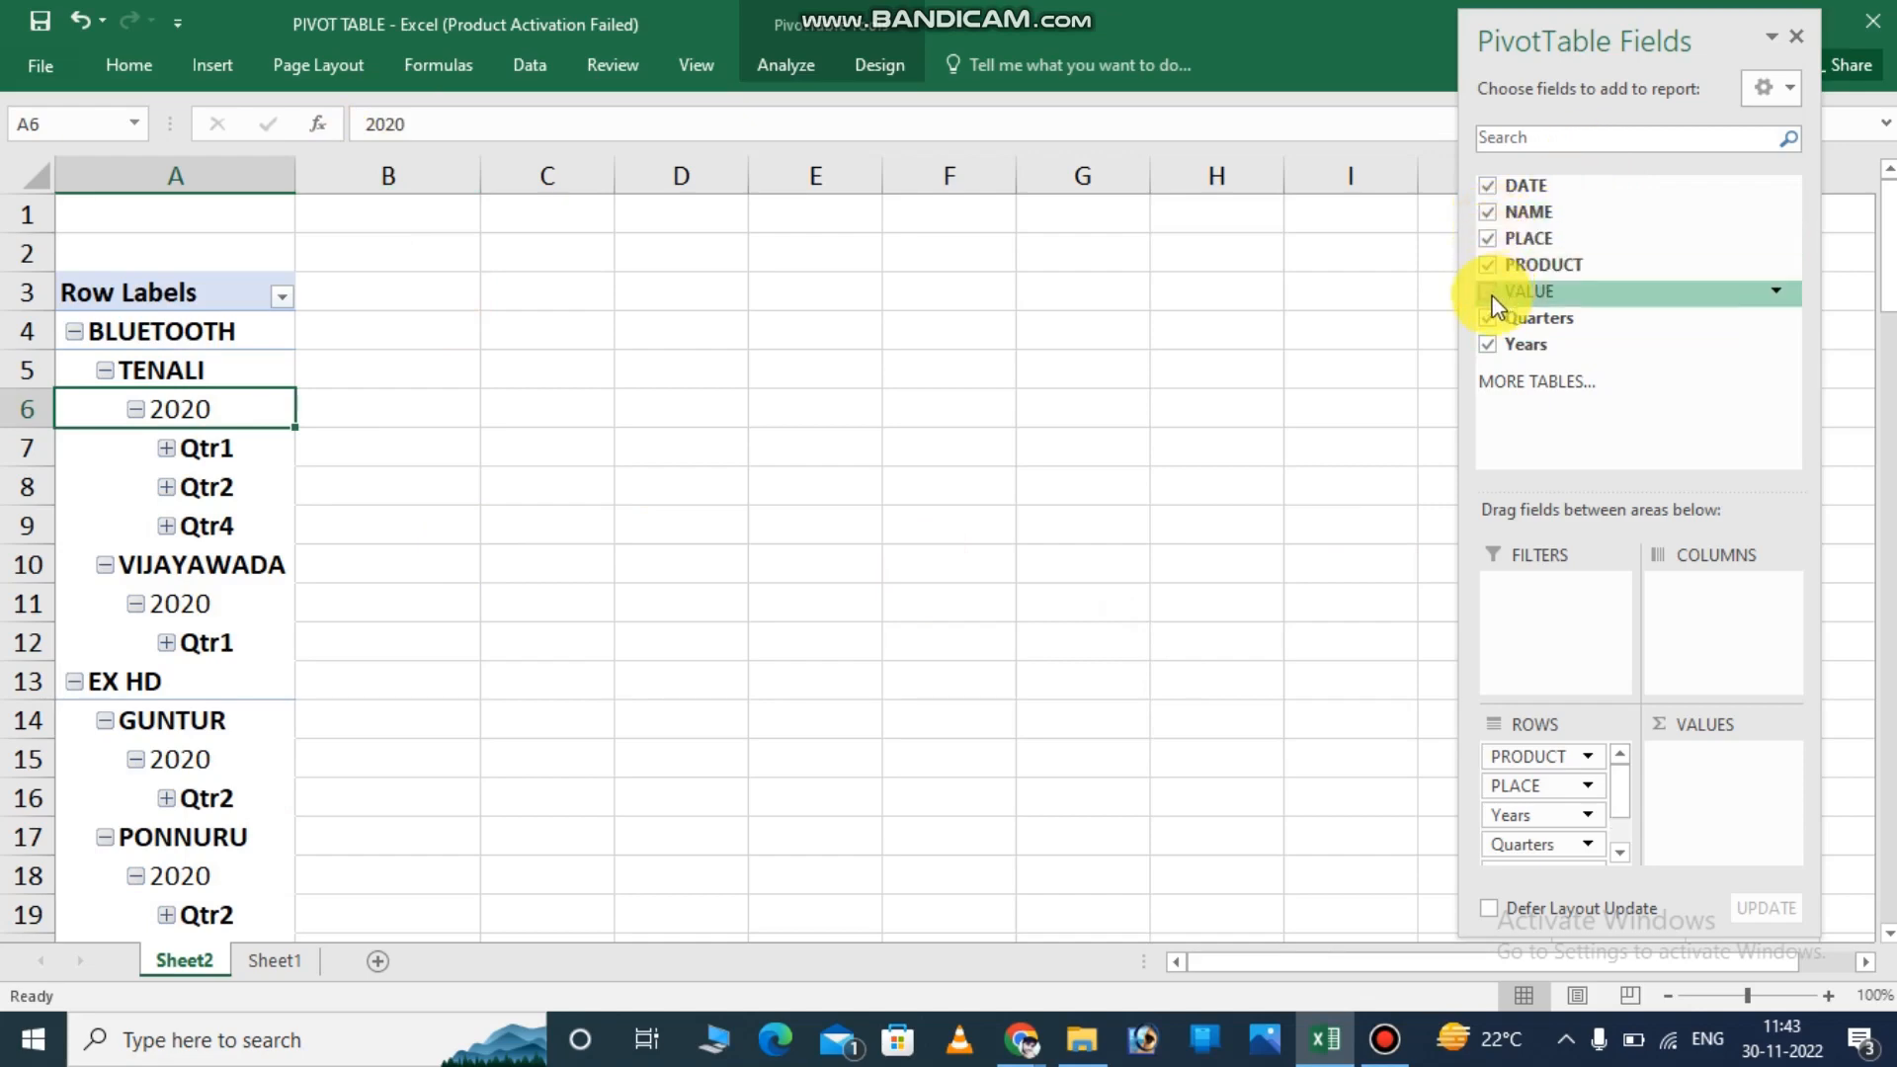
{"action": "left_click", "coordinate": [1488, 292]}
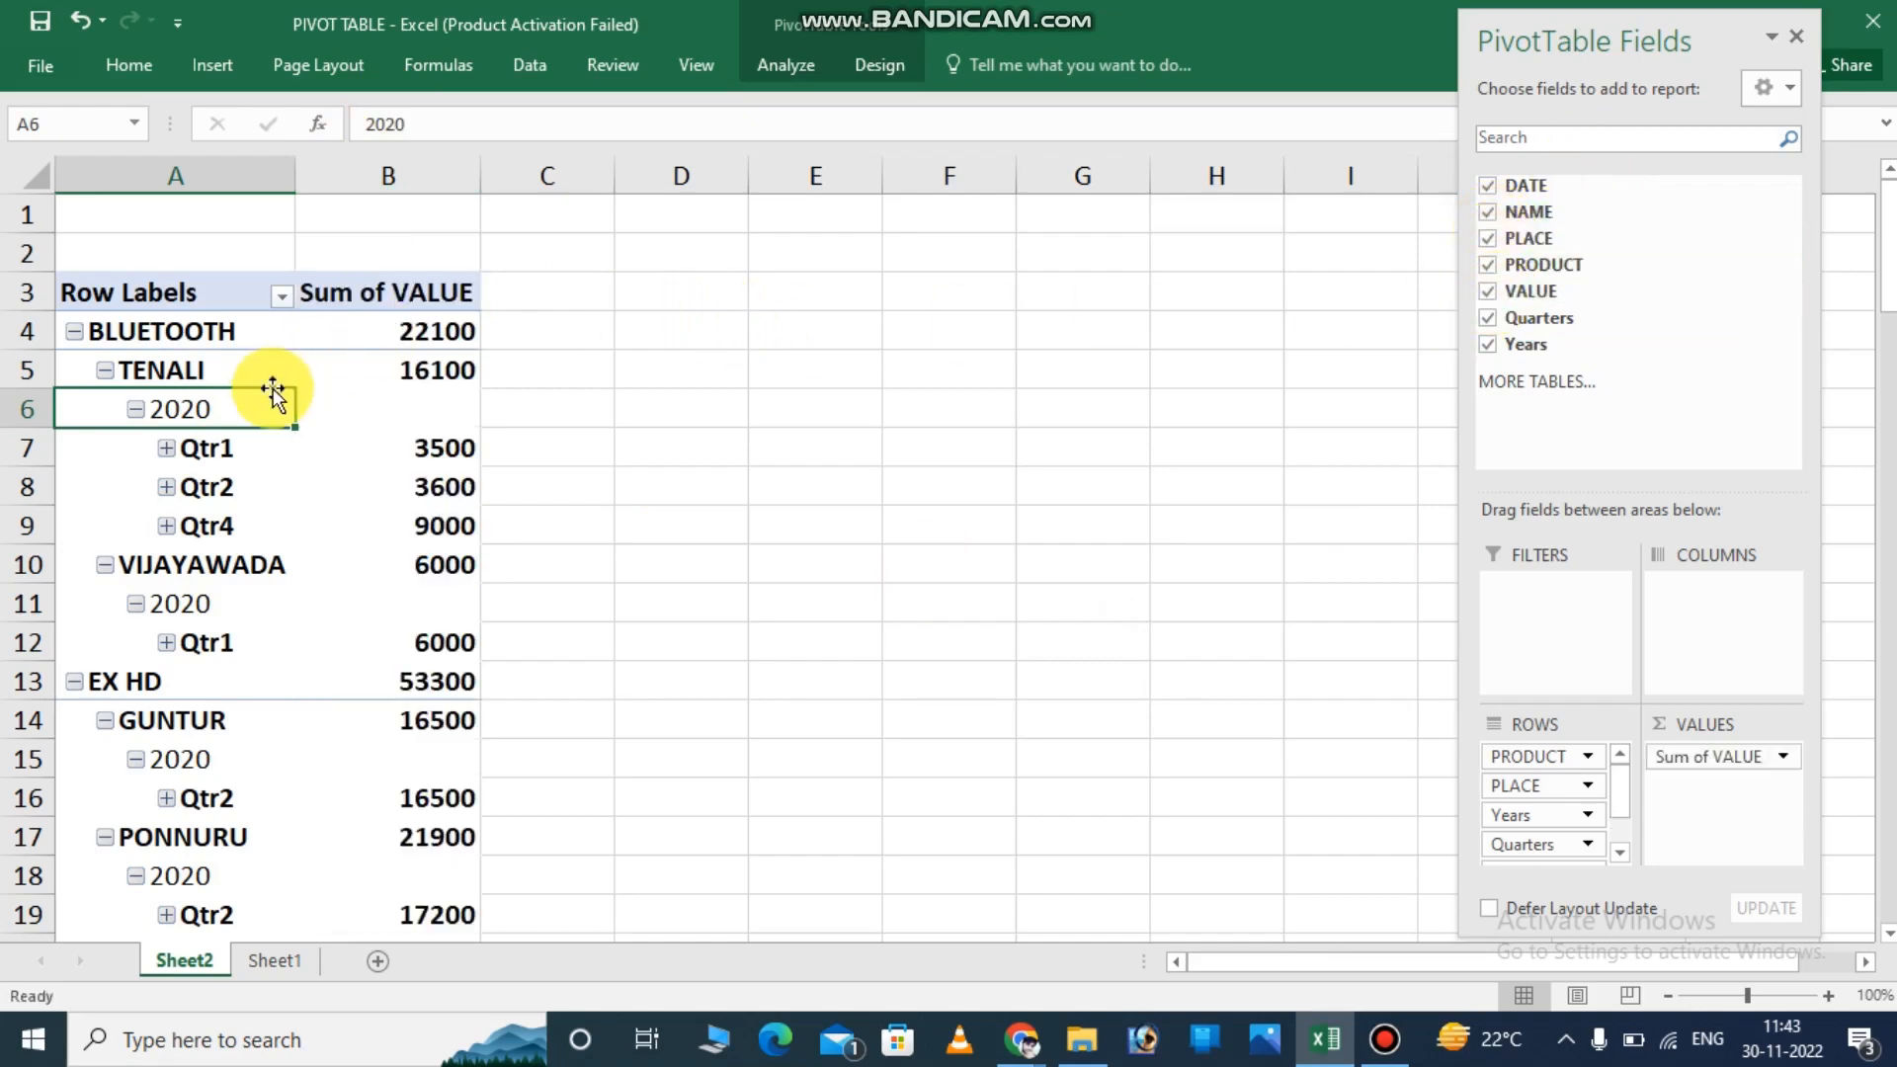
{"action": "scroll", "coordinate": [1207, 530], "scroll_direction": "down", "scroll_amount": 2}
{"action": "scroll", "coordinate": [1250, 479], "scroll_direction": "up", "scroll_amount": 2}
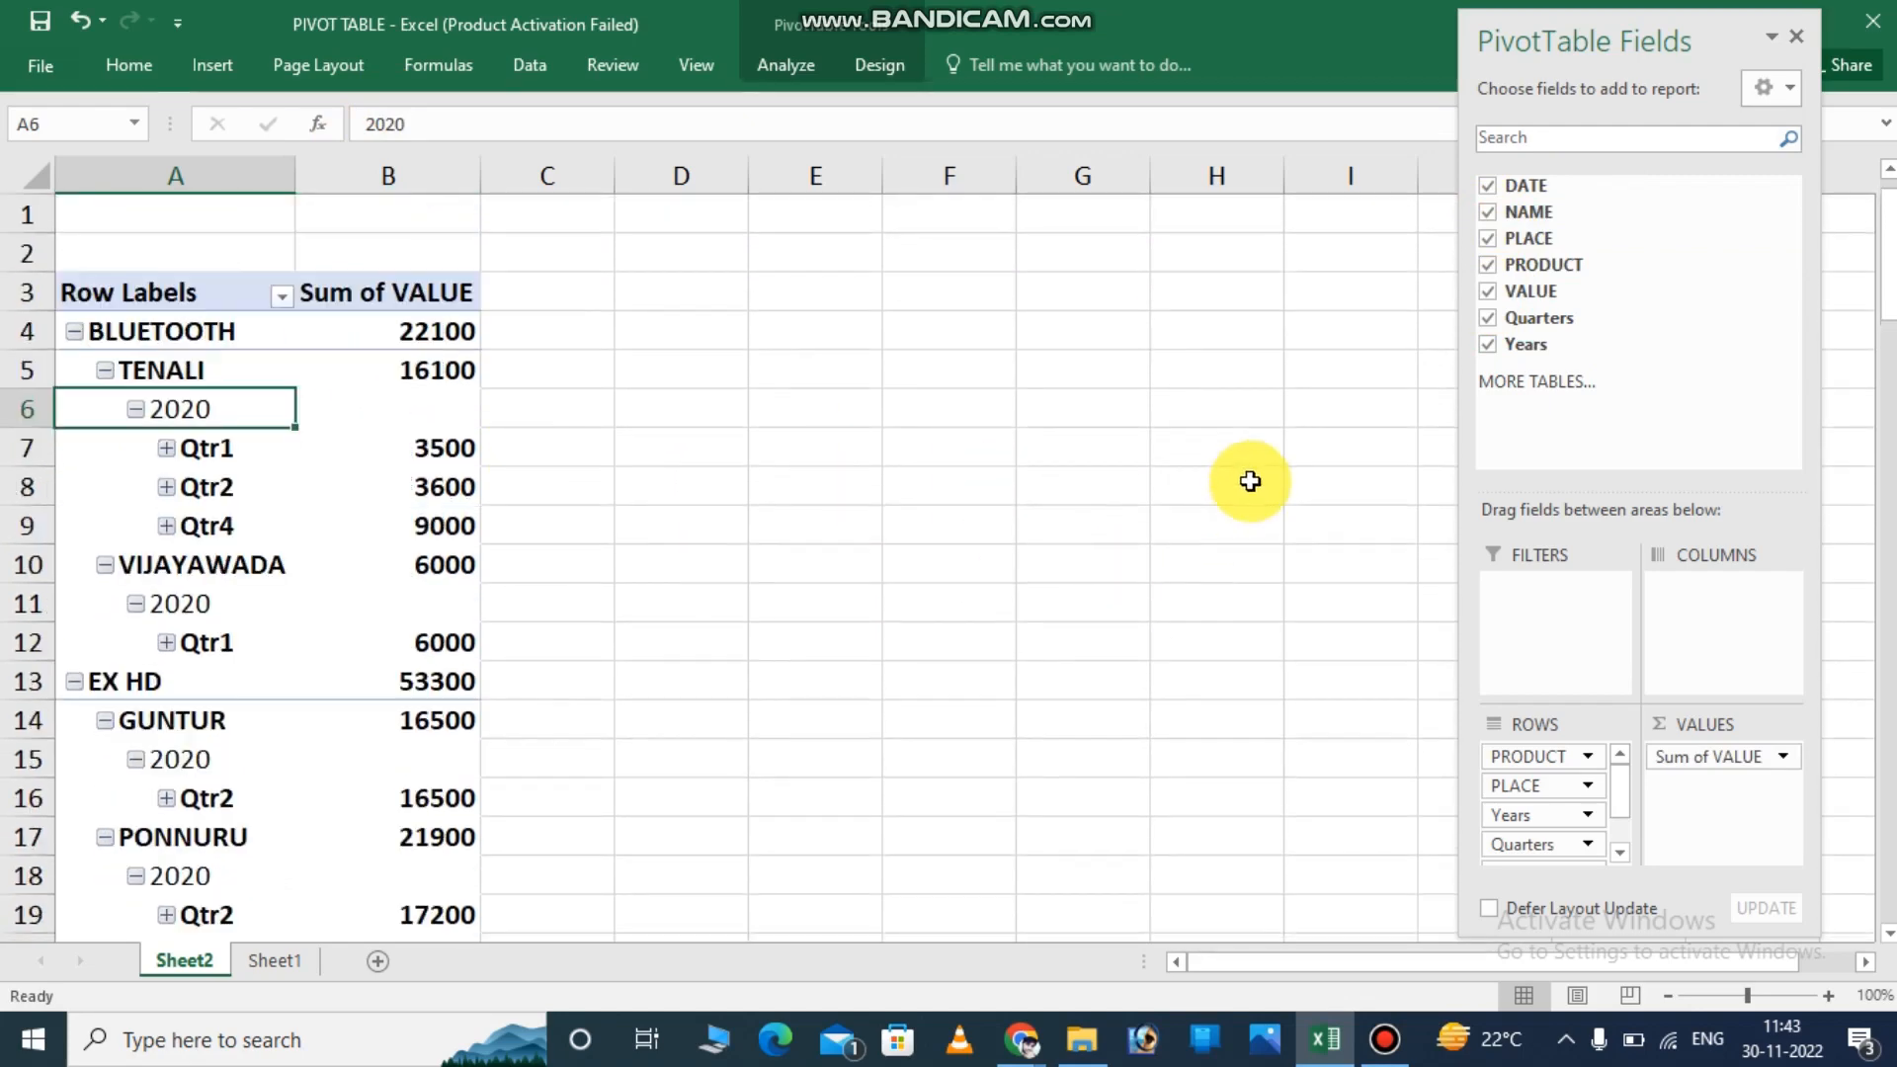
Empty the pivot table by removing VALUE, Quarters, Years, PRODUCT, PLACE, NAME and DATE, keeping the existing PivotTable.
{"action": "left_click", "coordinate": [1488, 292]}
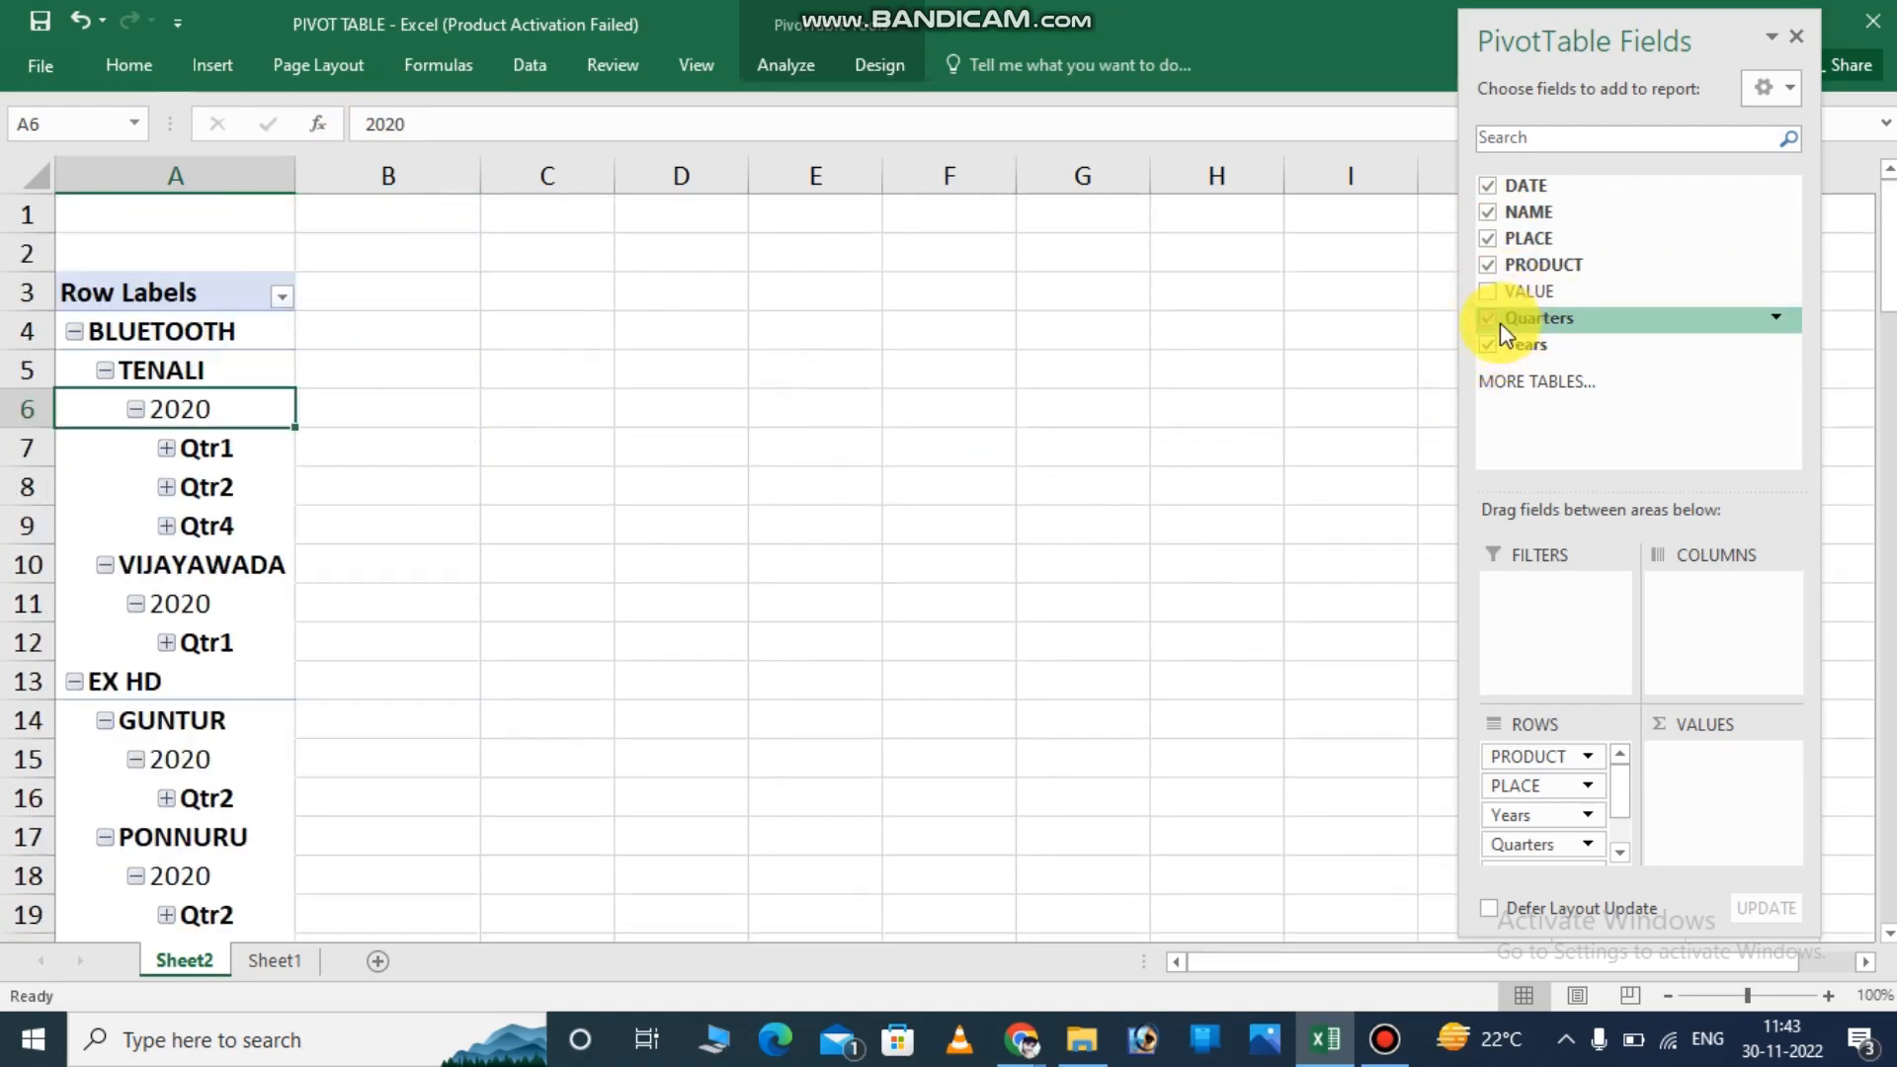
{"action": "left_click", "coordinate": [1490, 320]}
{"action": "left_click", "coordinate": [1488, 344]}
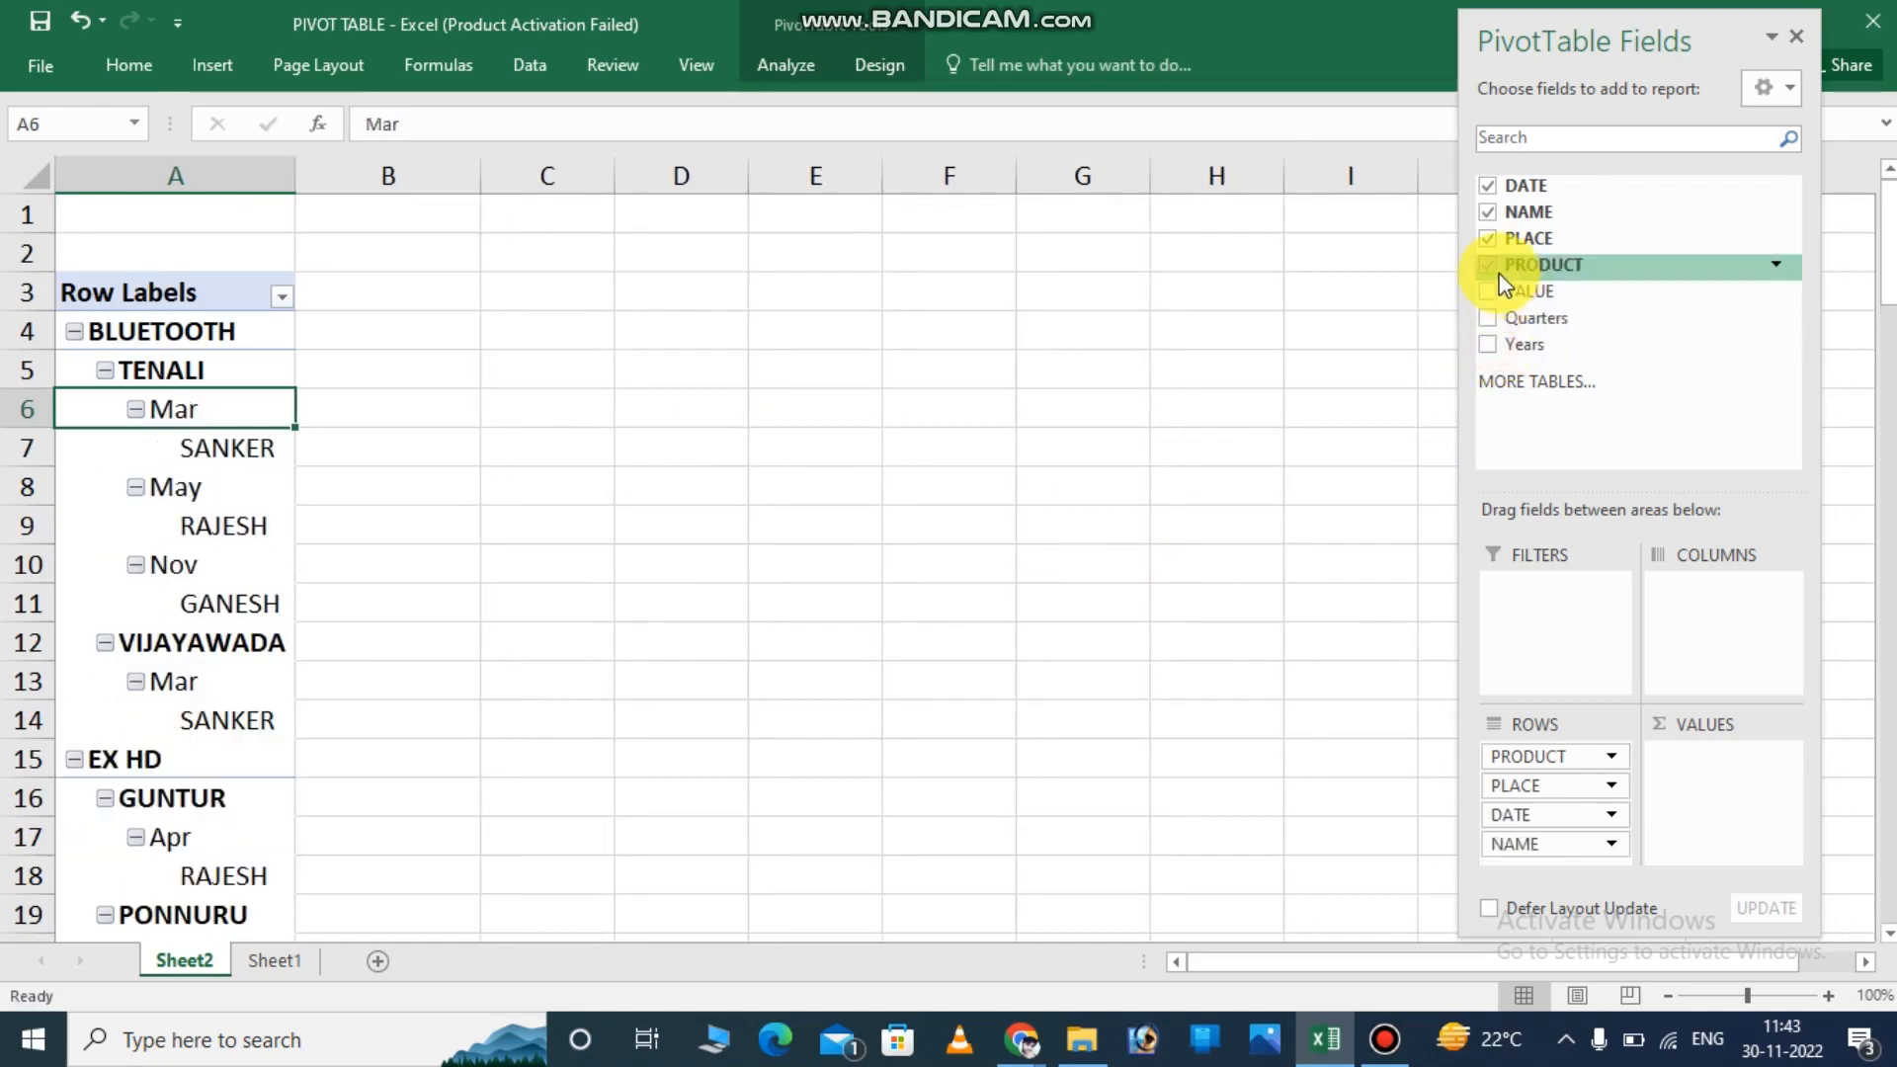
{"action": "left_click", "coordinate": [1489, 268]}
{"action": "left_click", "coordinate": [1488, 239]}
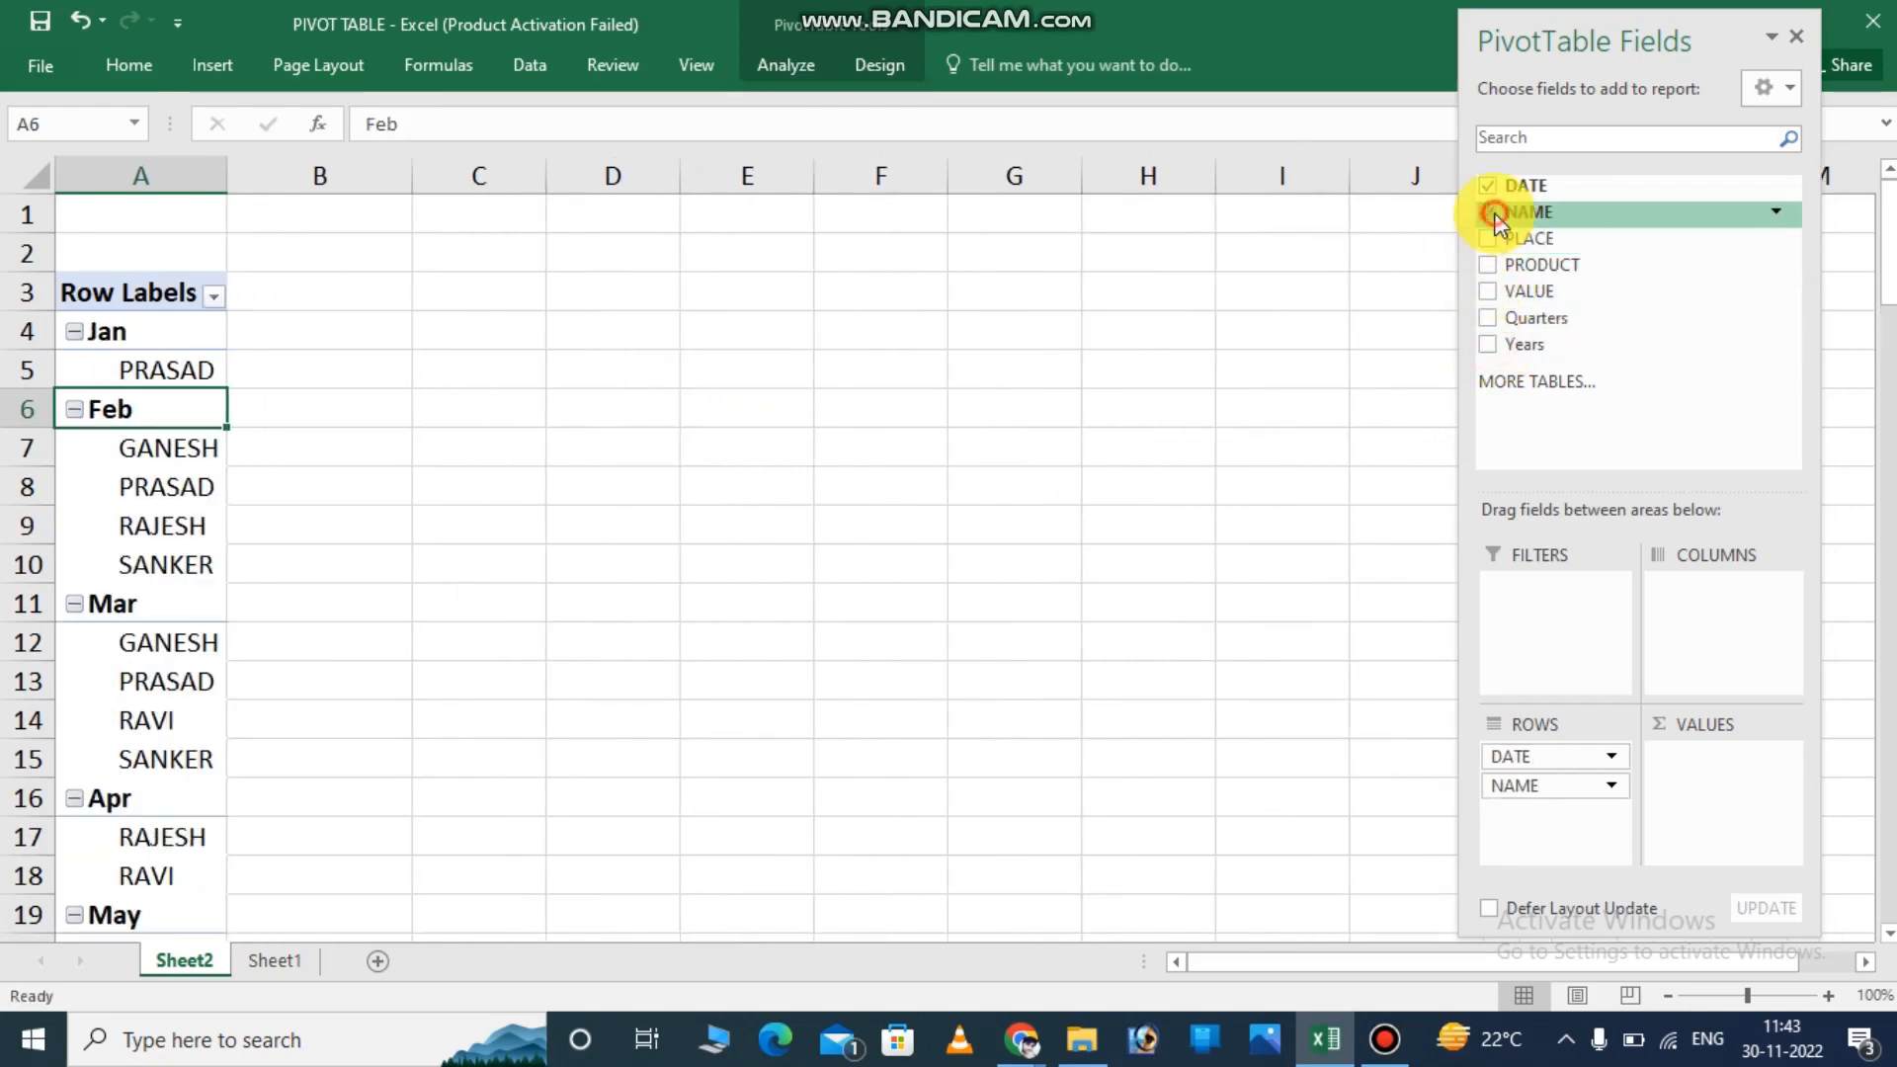
{"action": "left_click", "coordinate": [1488, 211]}
{"action": "left_click", "coordinate": [1488, 186]}
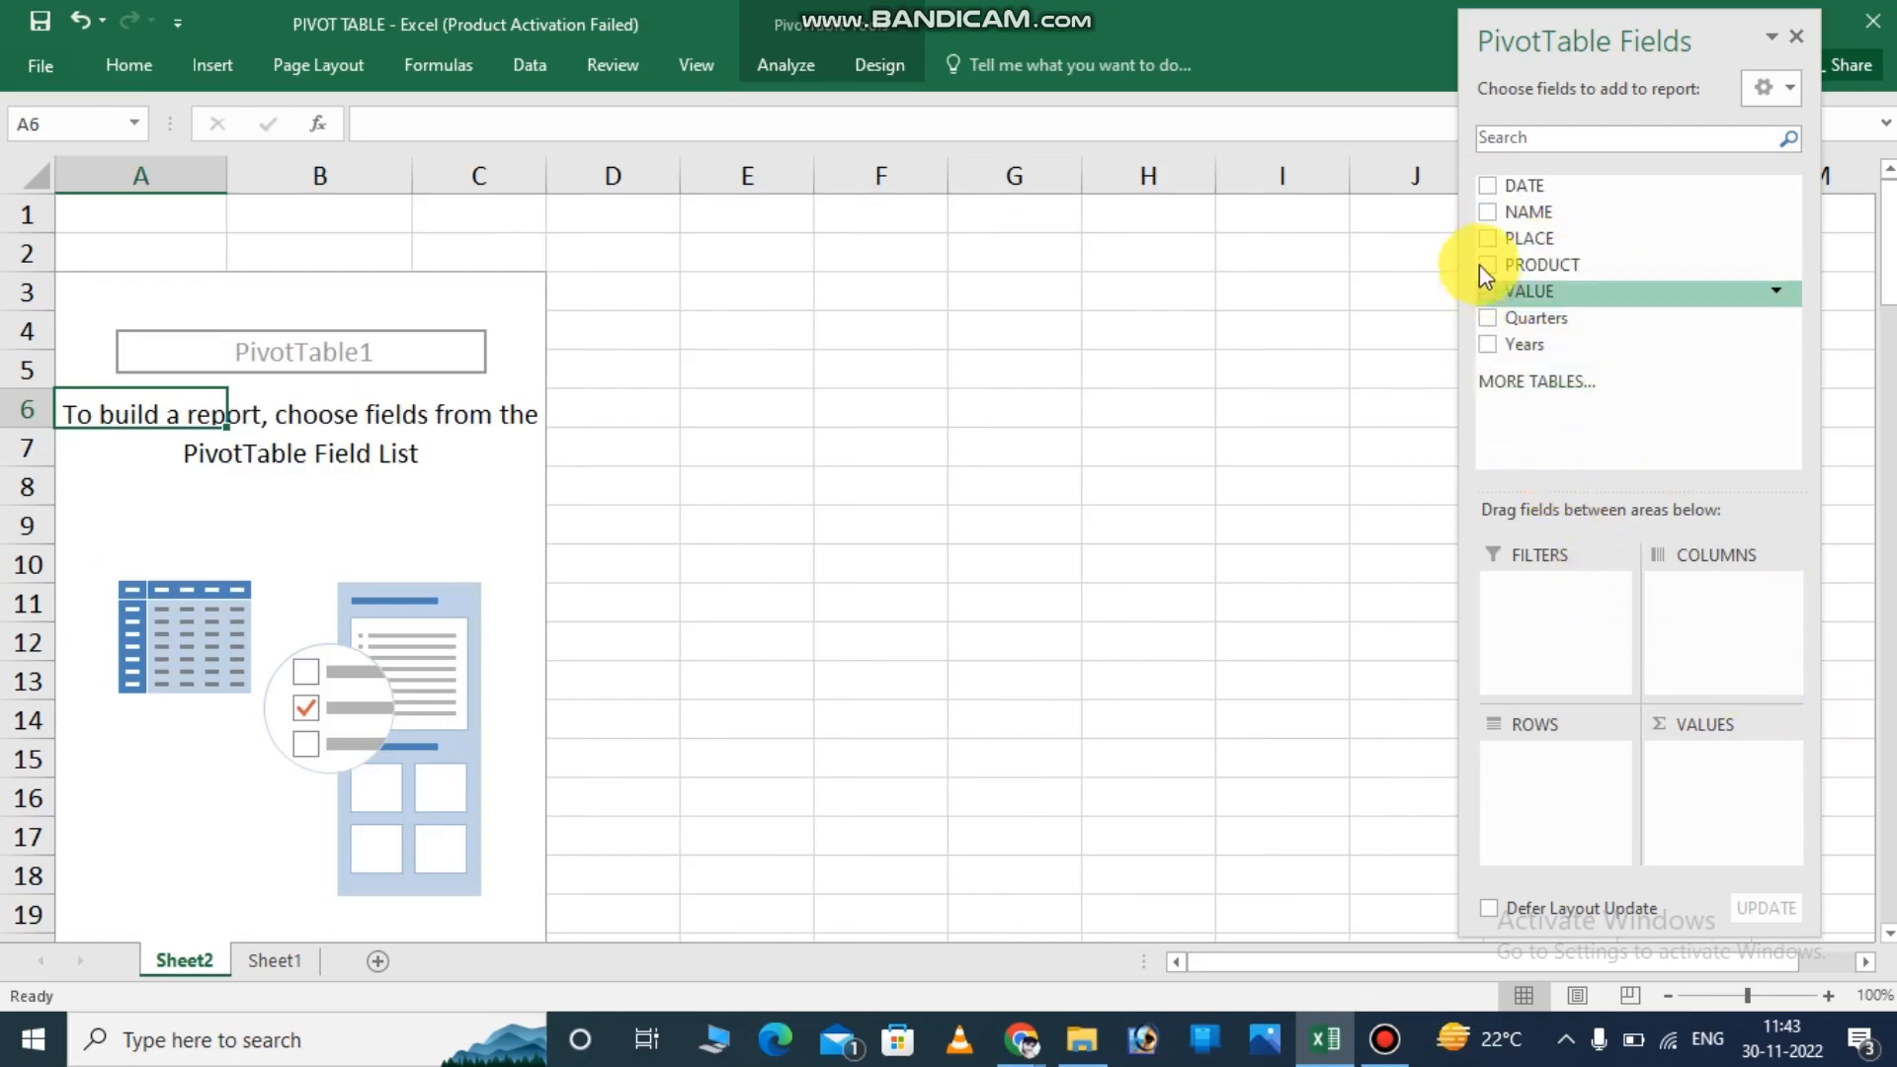
{"action": "left_click", "coordinate": [1541, 386]}
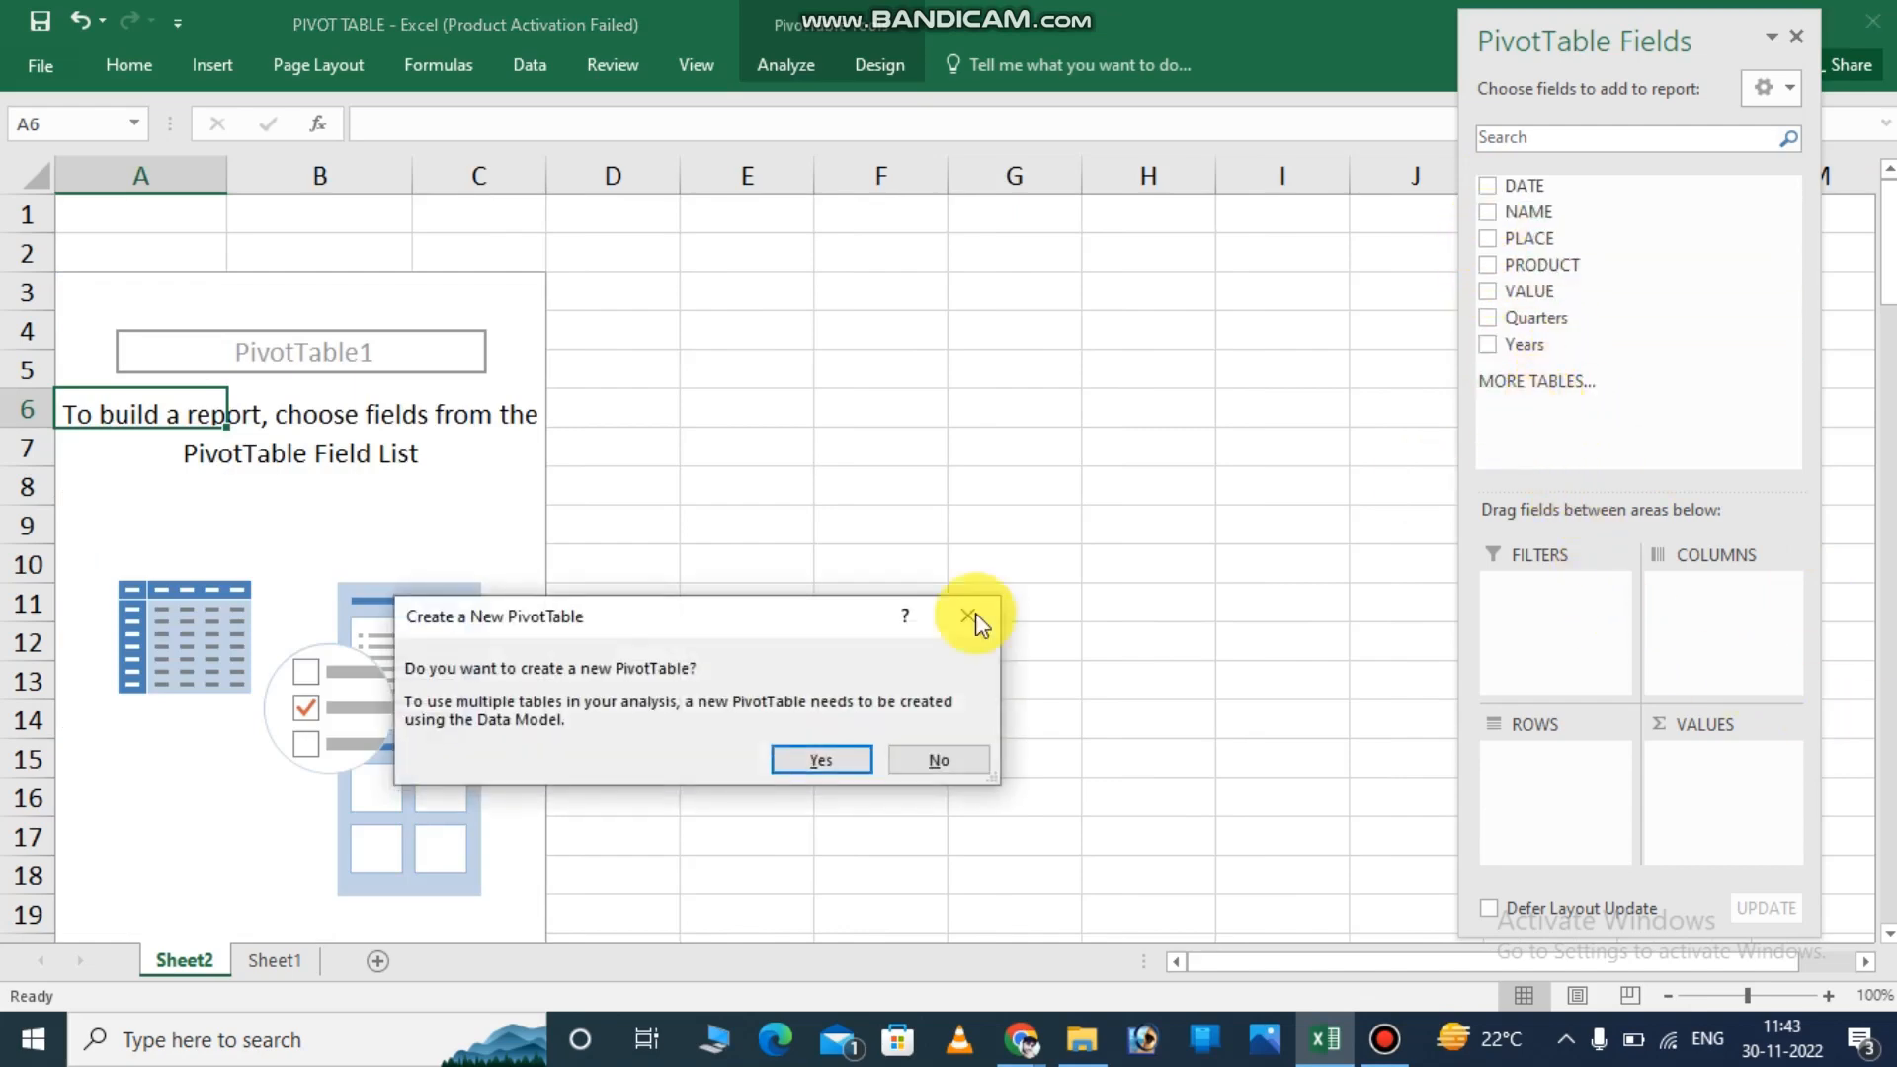
{"action": "left_click", "coordinate": [926, 763]}
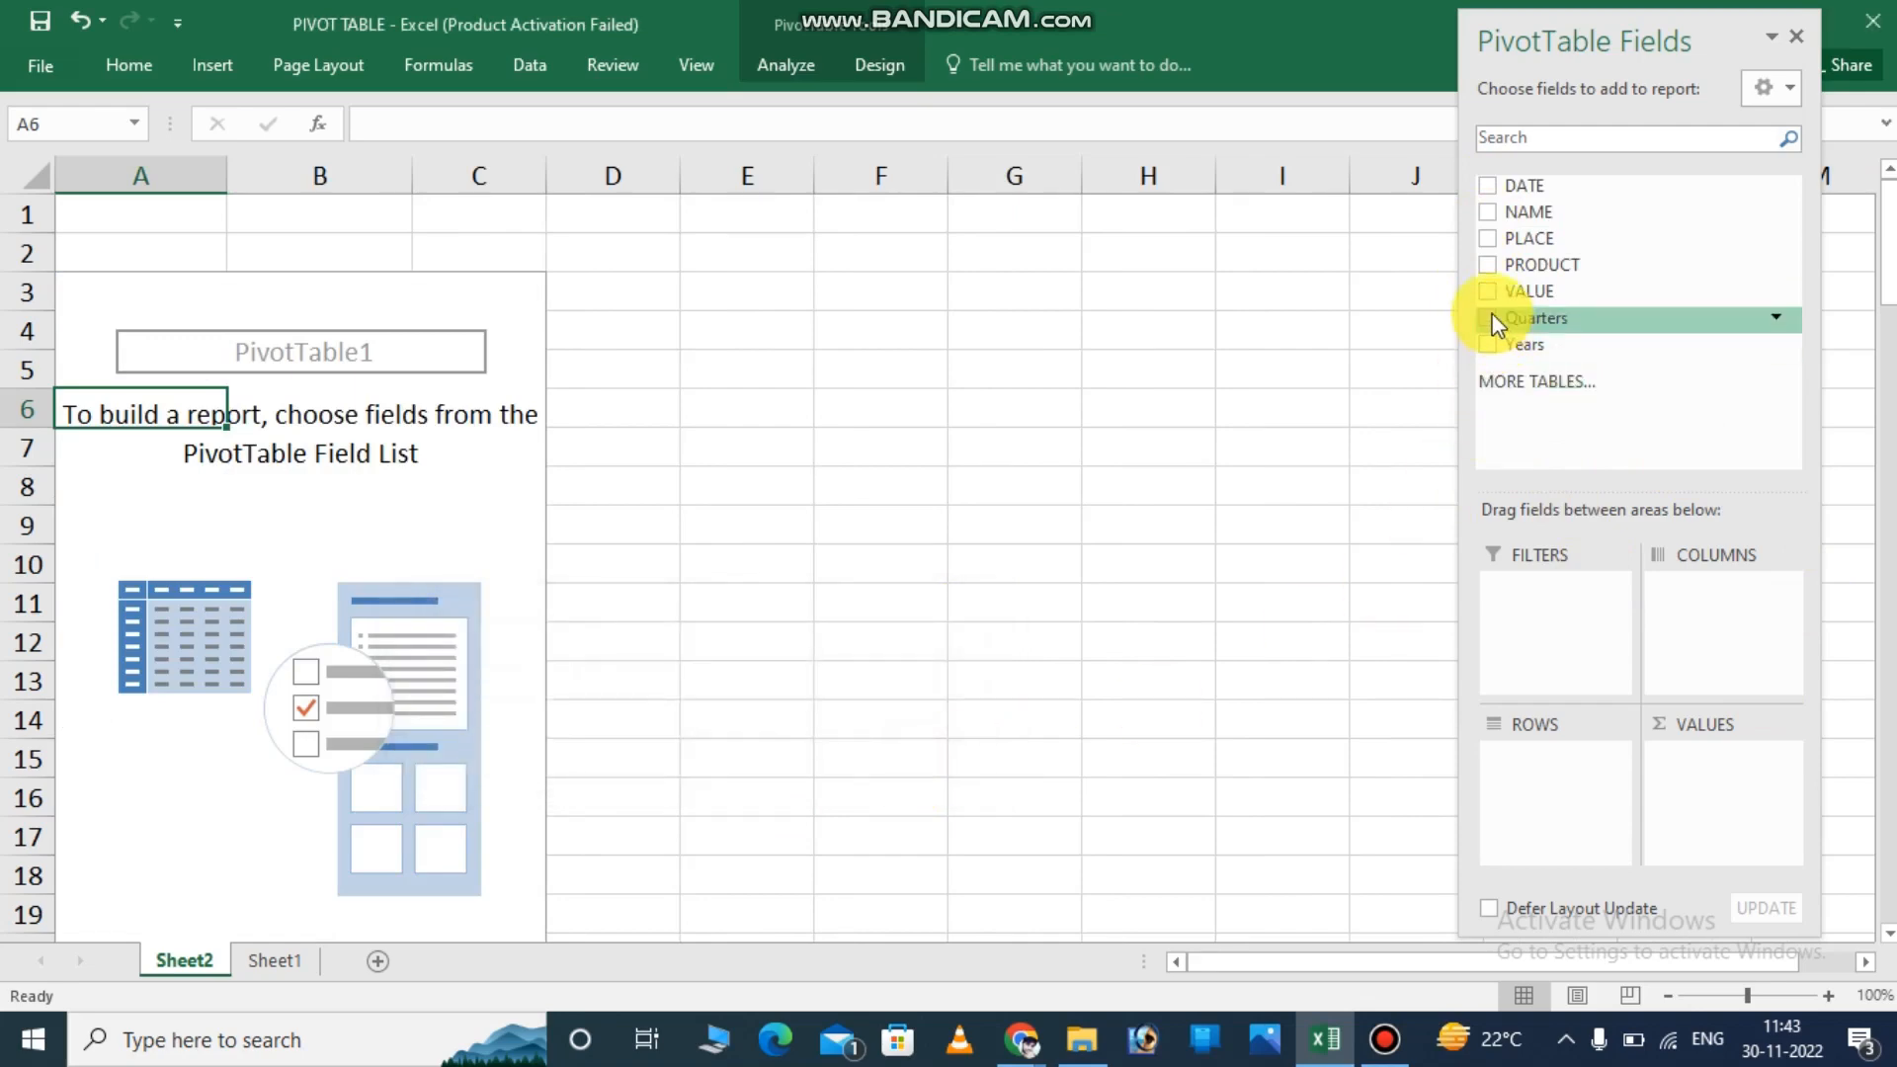
Build a cross-tab report summing VALUE, with NAME in the rows and PRODUCT moved to the columns.
{"action": "left_click", "coordinate": [1488, 214]}
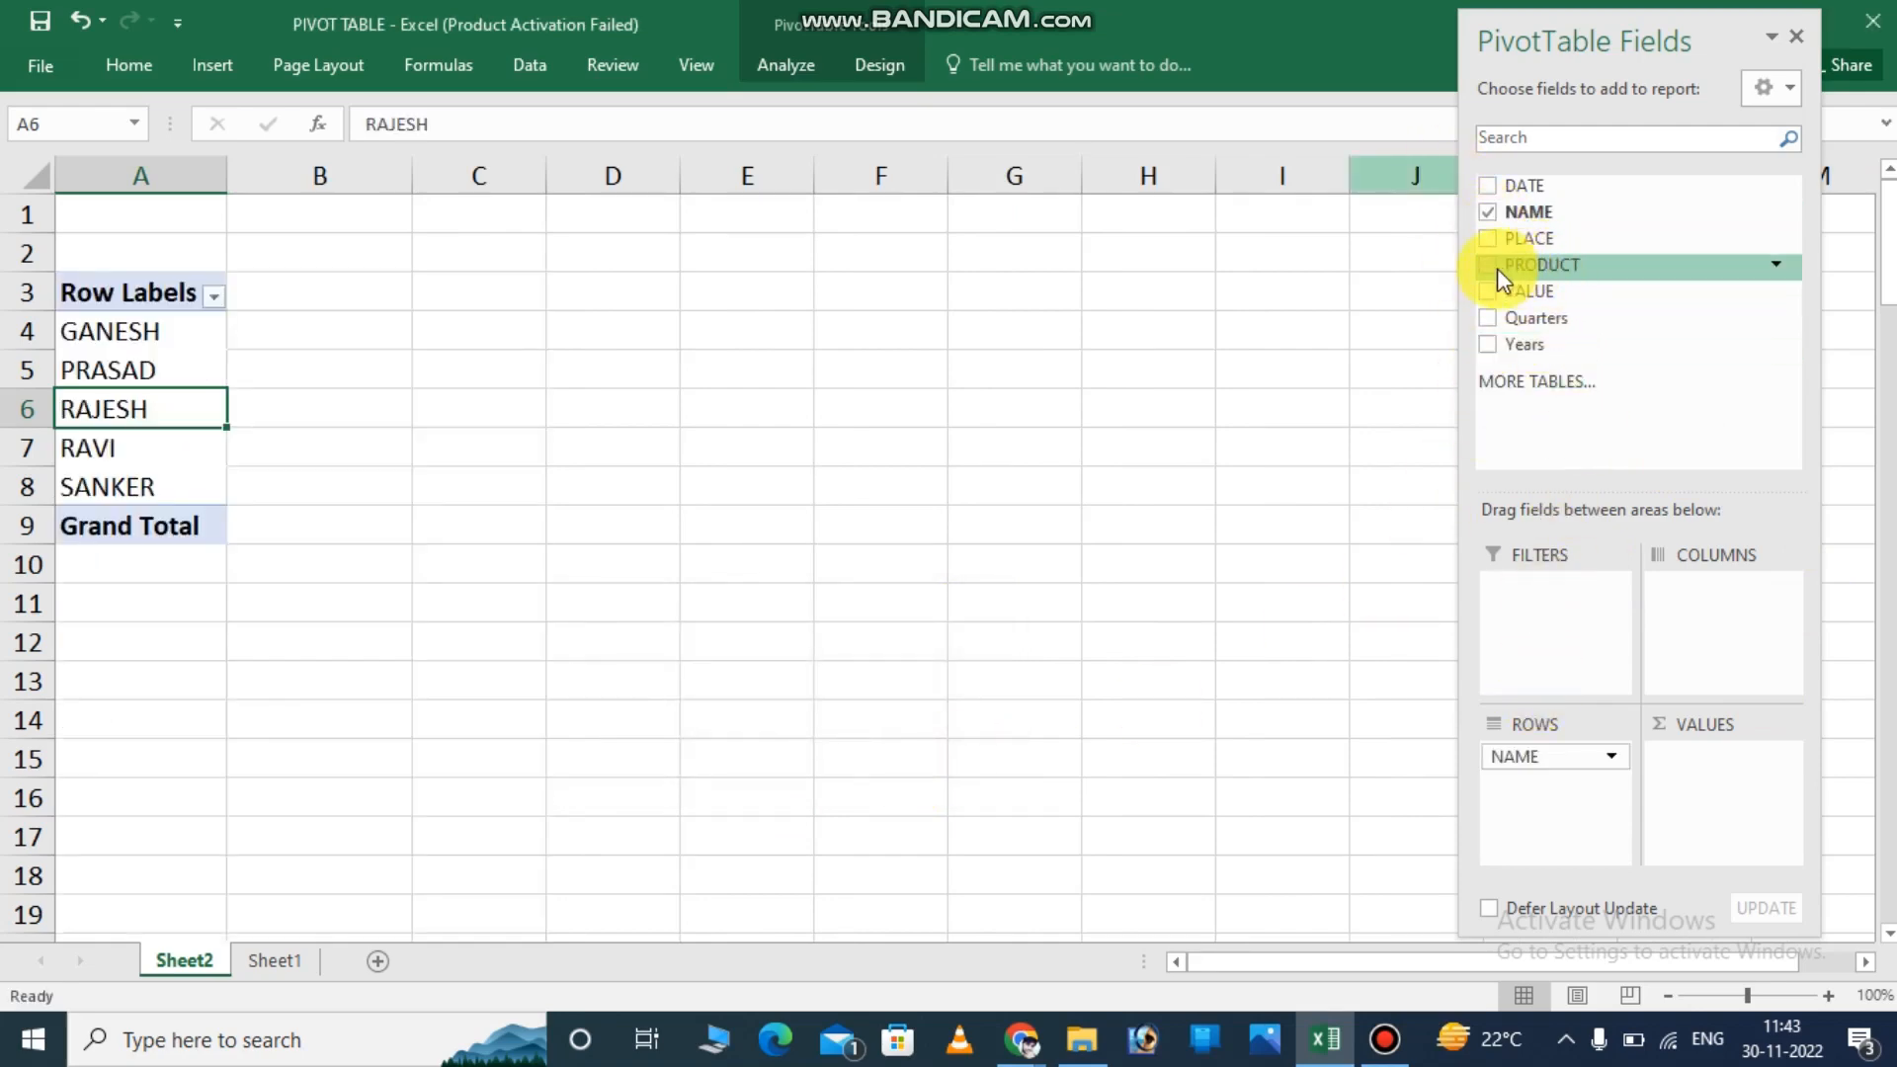
{"action": "left_click", "coordinate": [1487, 266]}
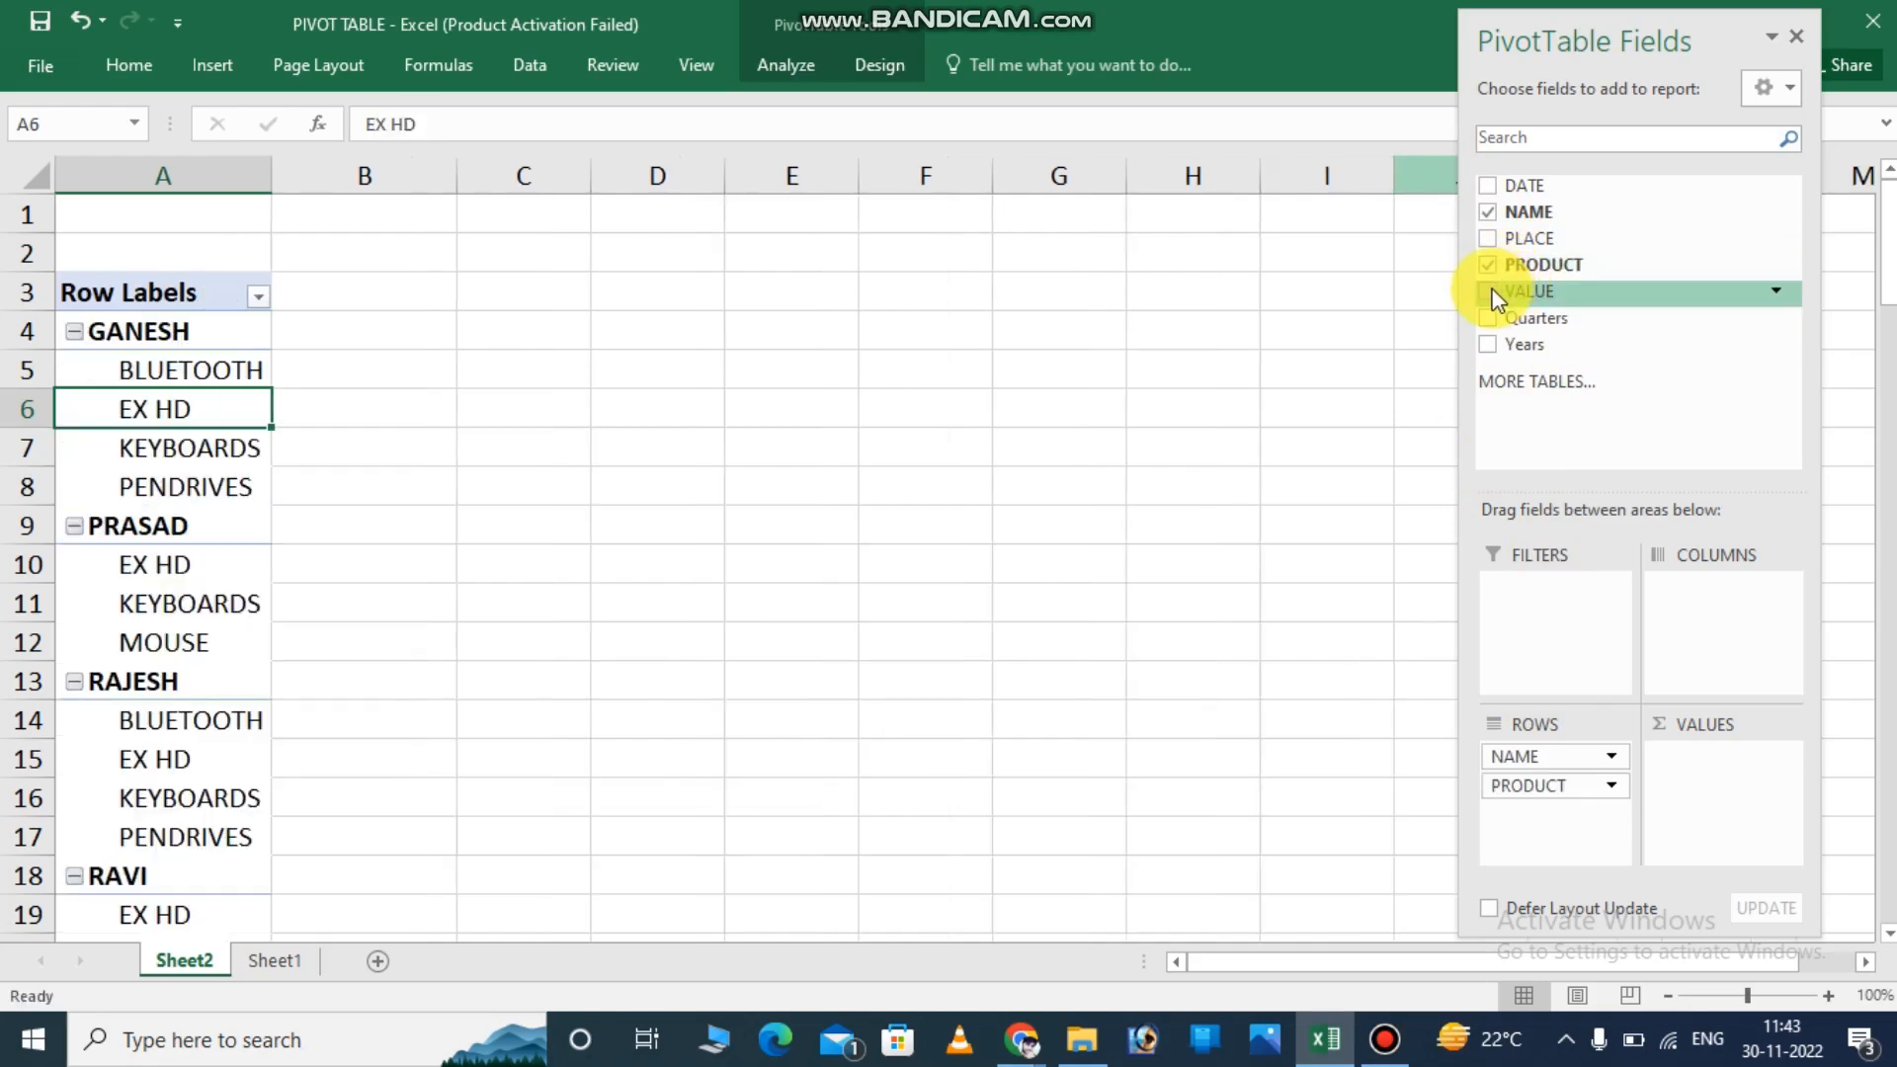
{"action": "left_click", "coordinate": [1489, 293]}
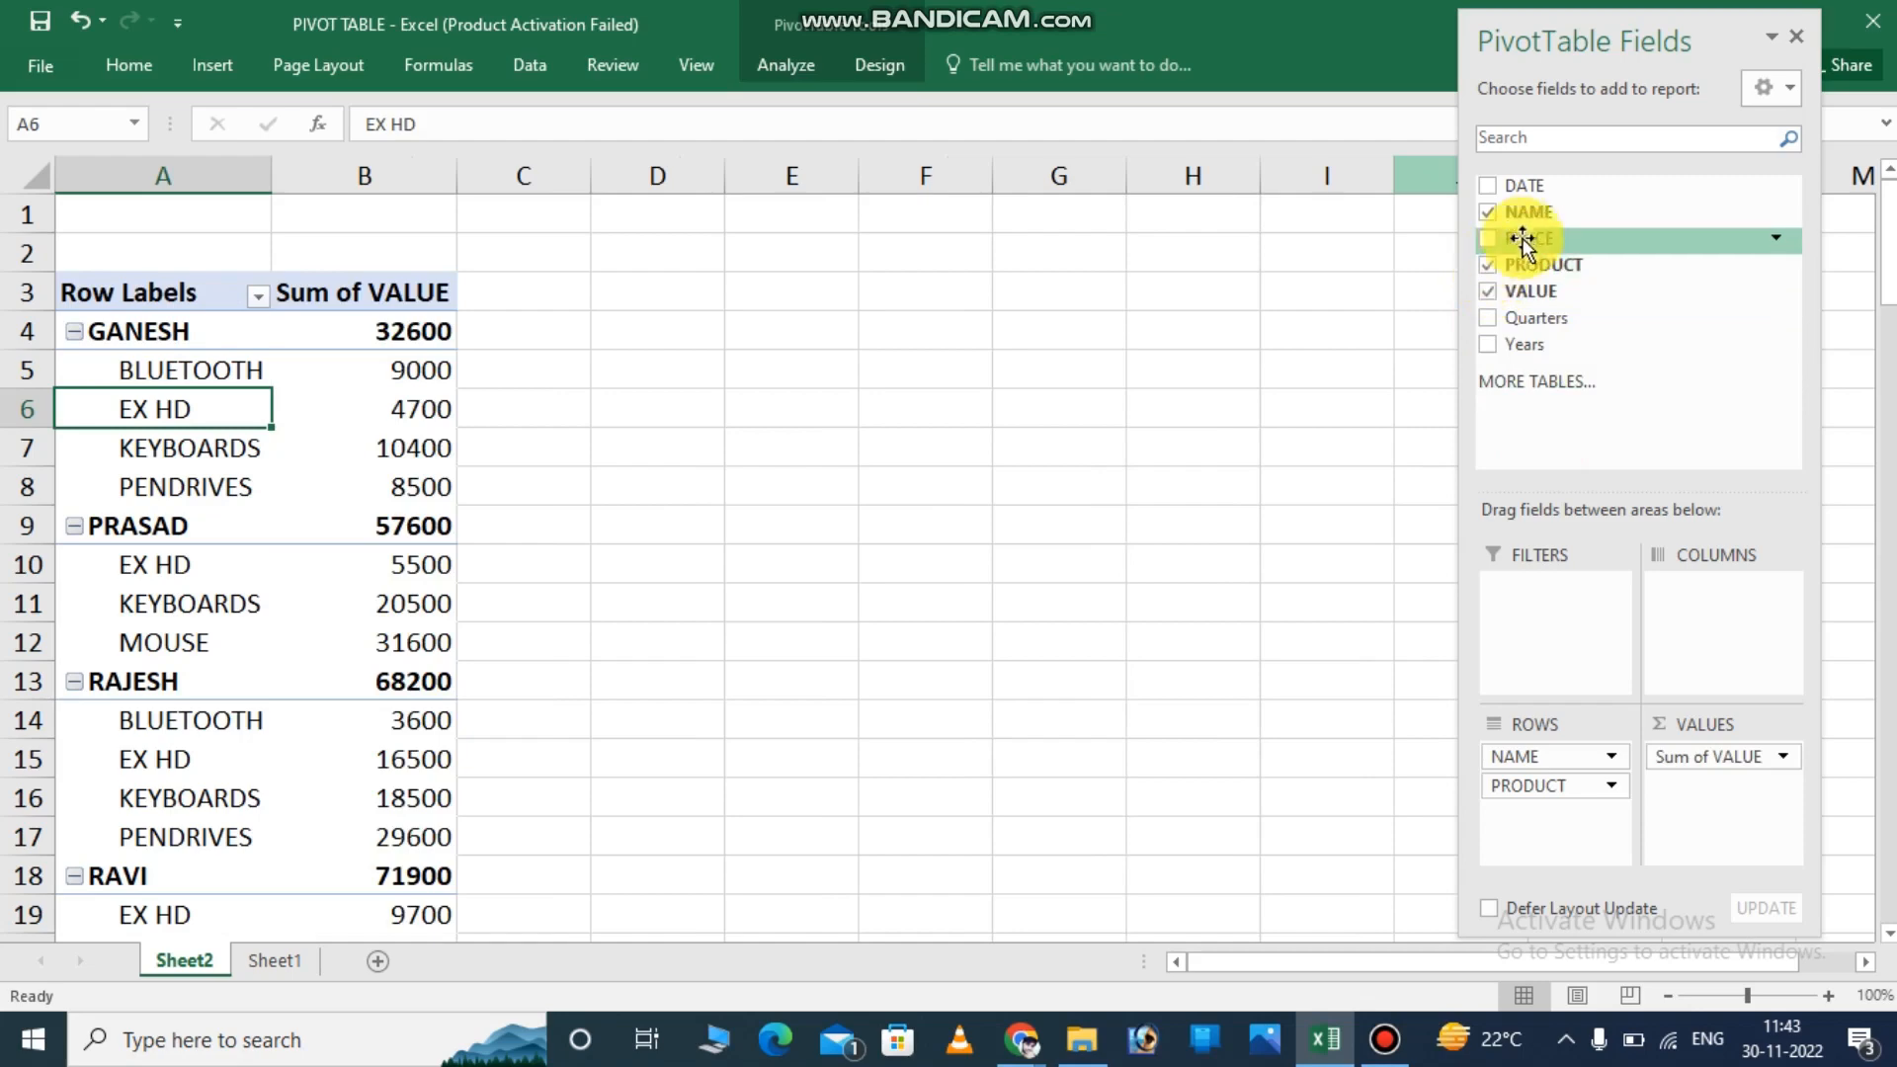
{"action": "left_click_drag", "start_coordinate": [1542, 787], "coordinate": [1682, 674]}
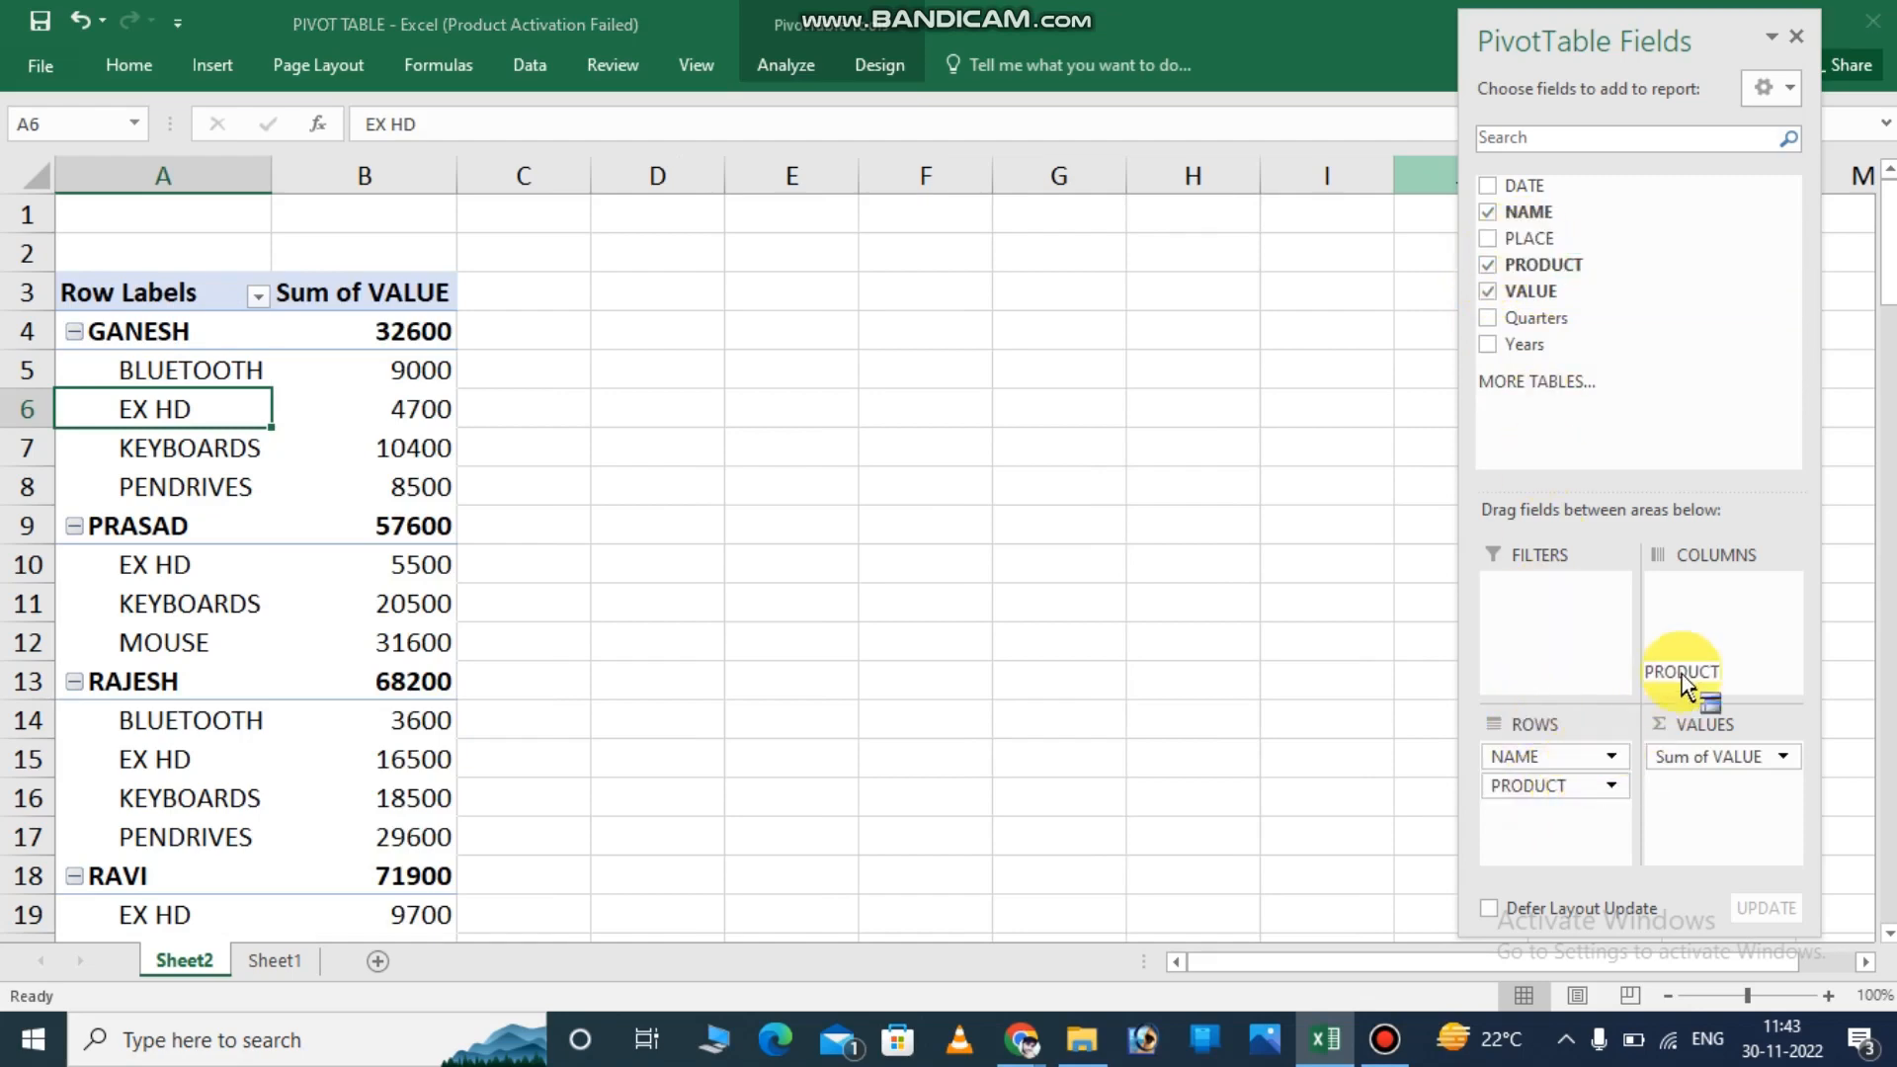
{"action": "left_click_drag", "start_coordinate": [1733, 599], "coordinate": [1732, 596]}
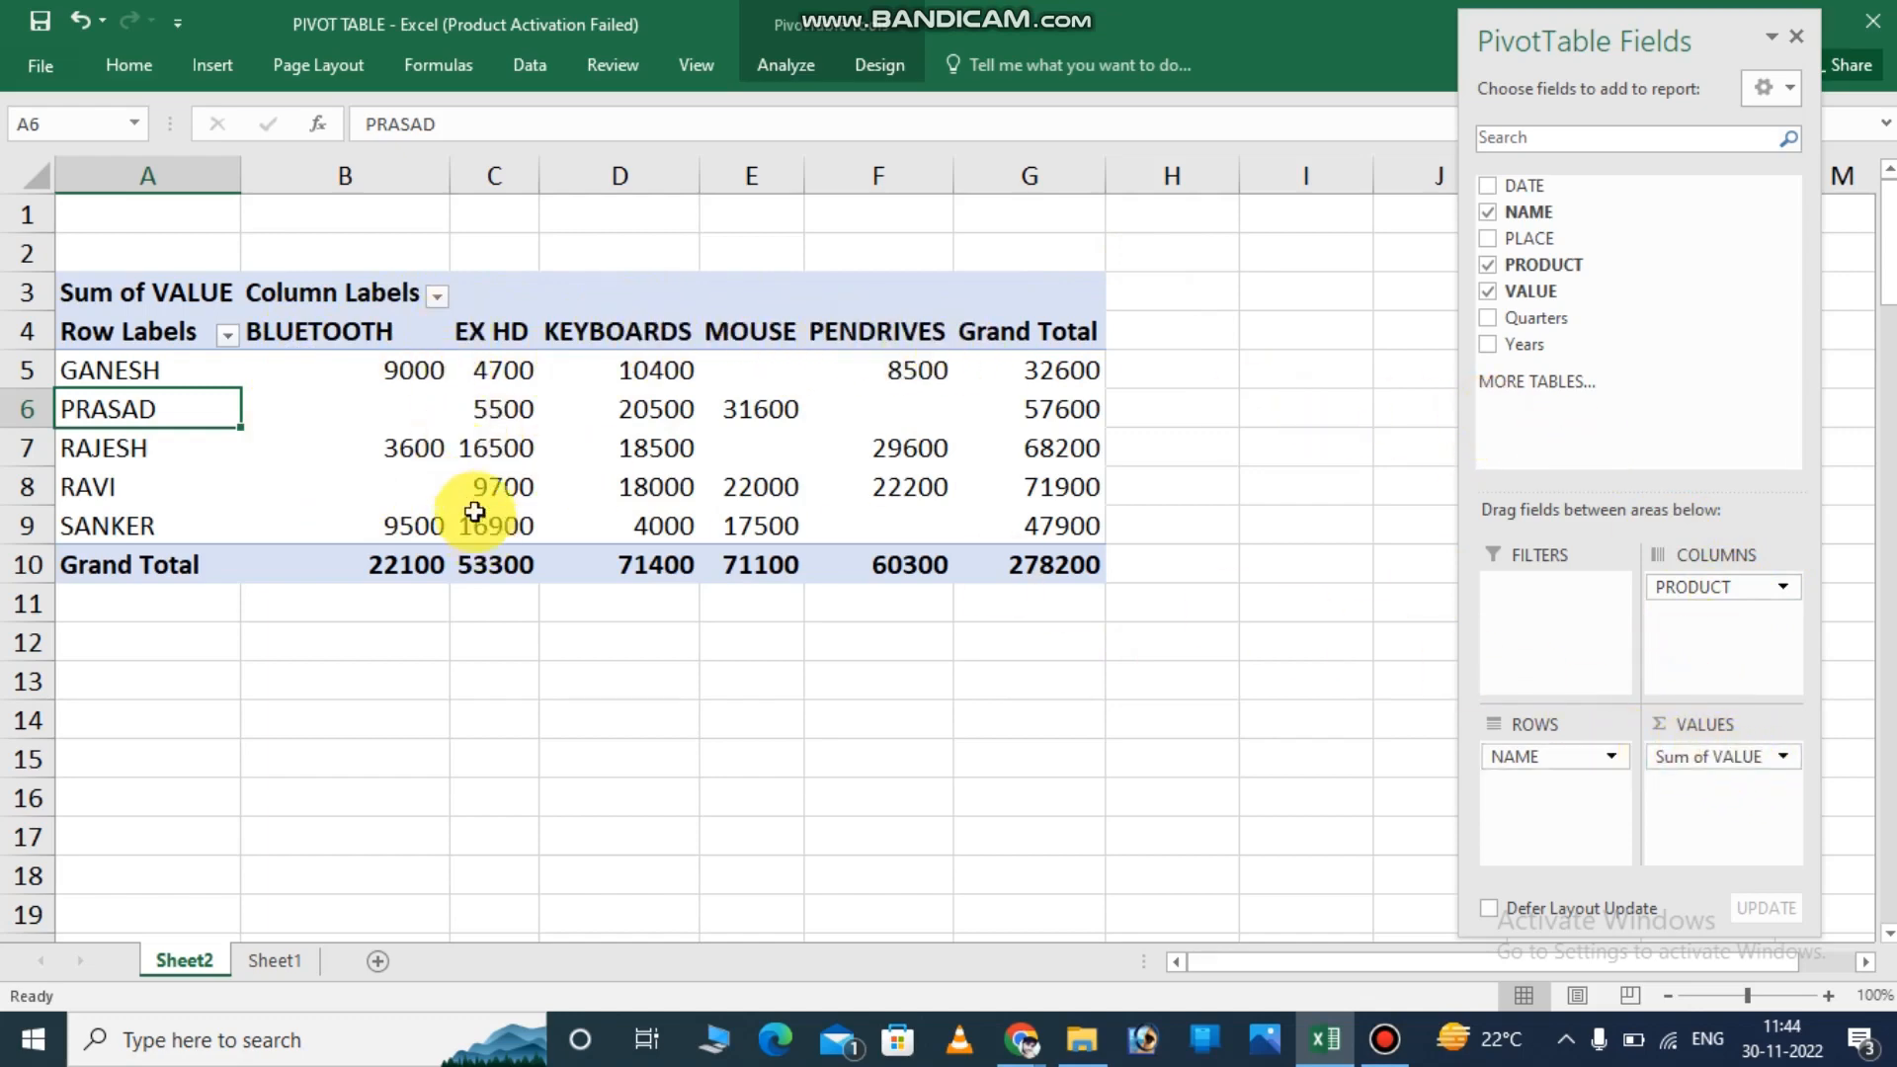
Add Quarters below NAME in the pivot rows and review the quarterly values for each product.
{"action": "mouse_move", "coordinate": [563, 464]}
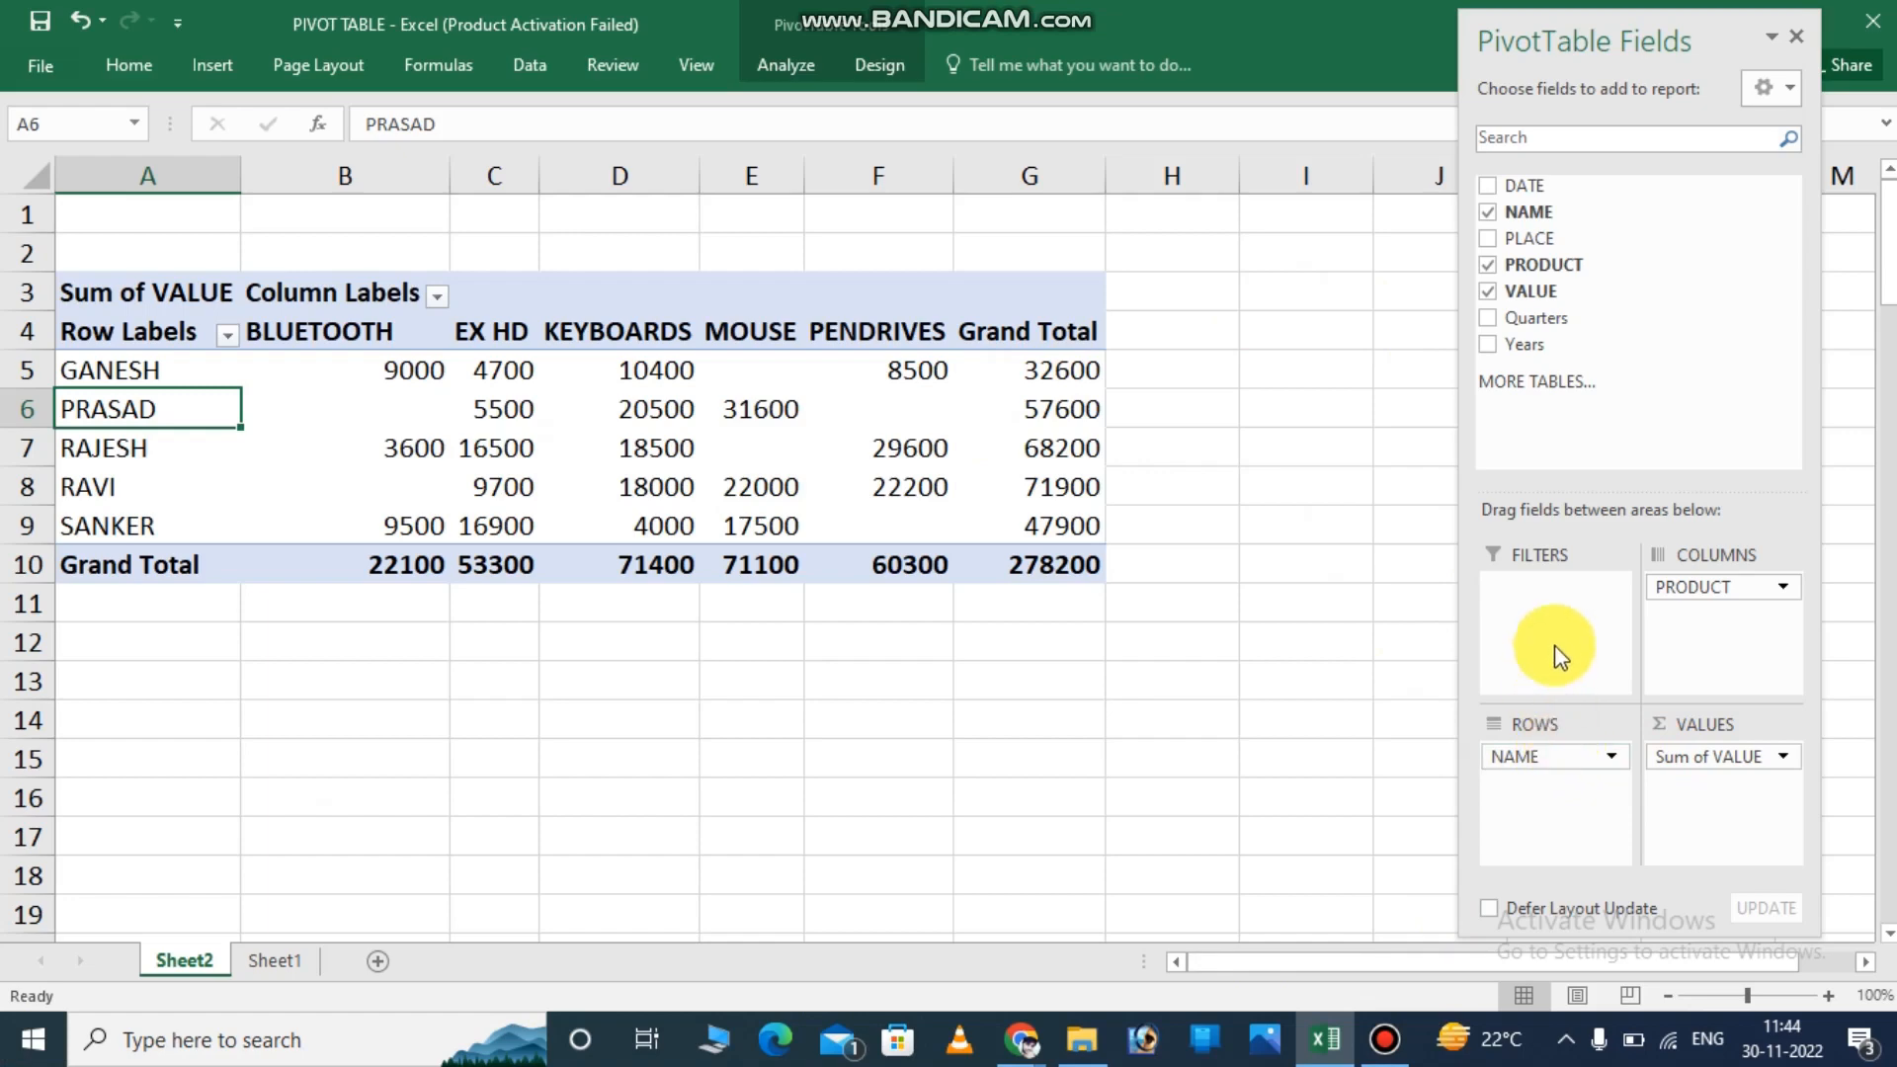
{"action": "left_click", "coordinate": [1487, 317]}
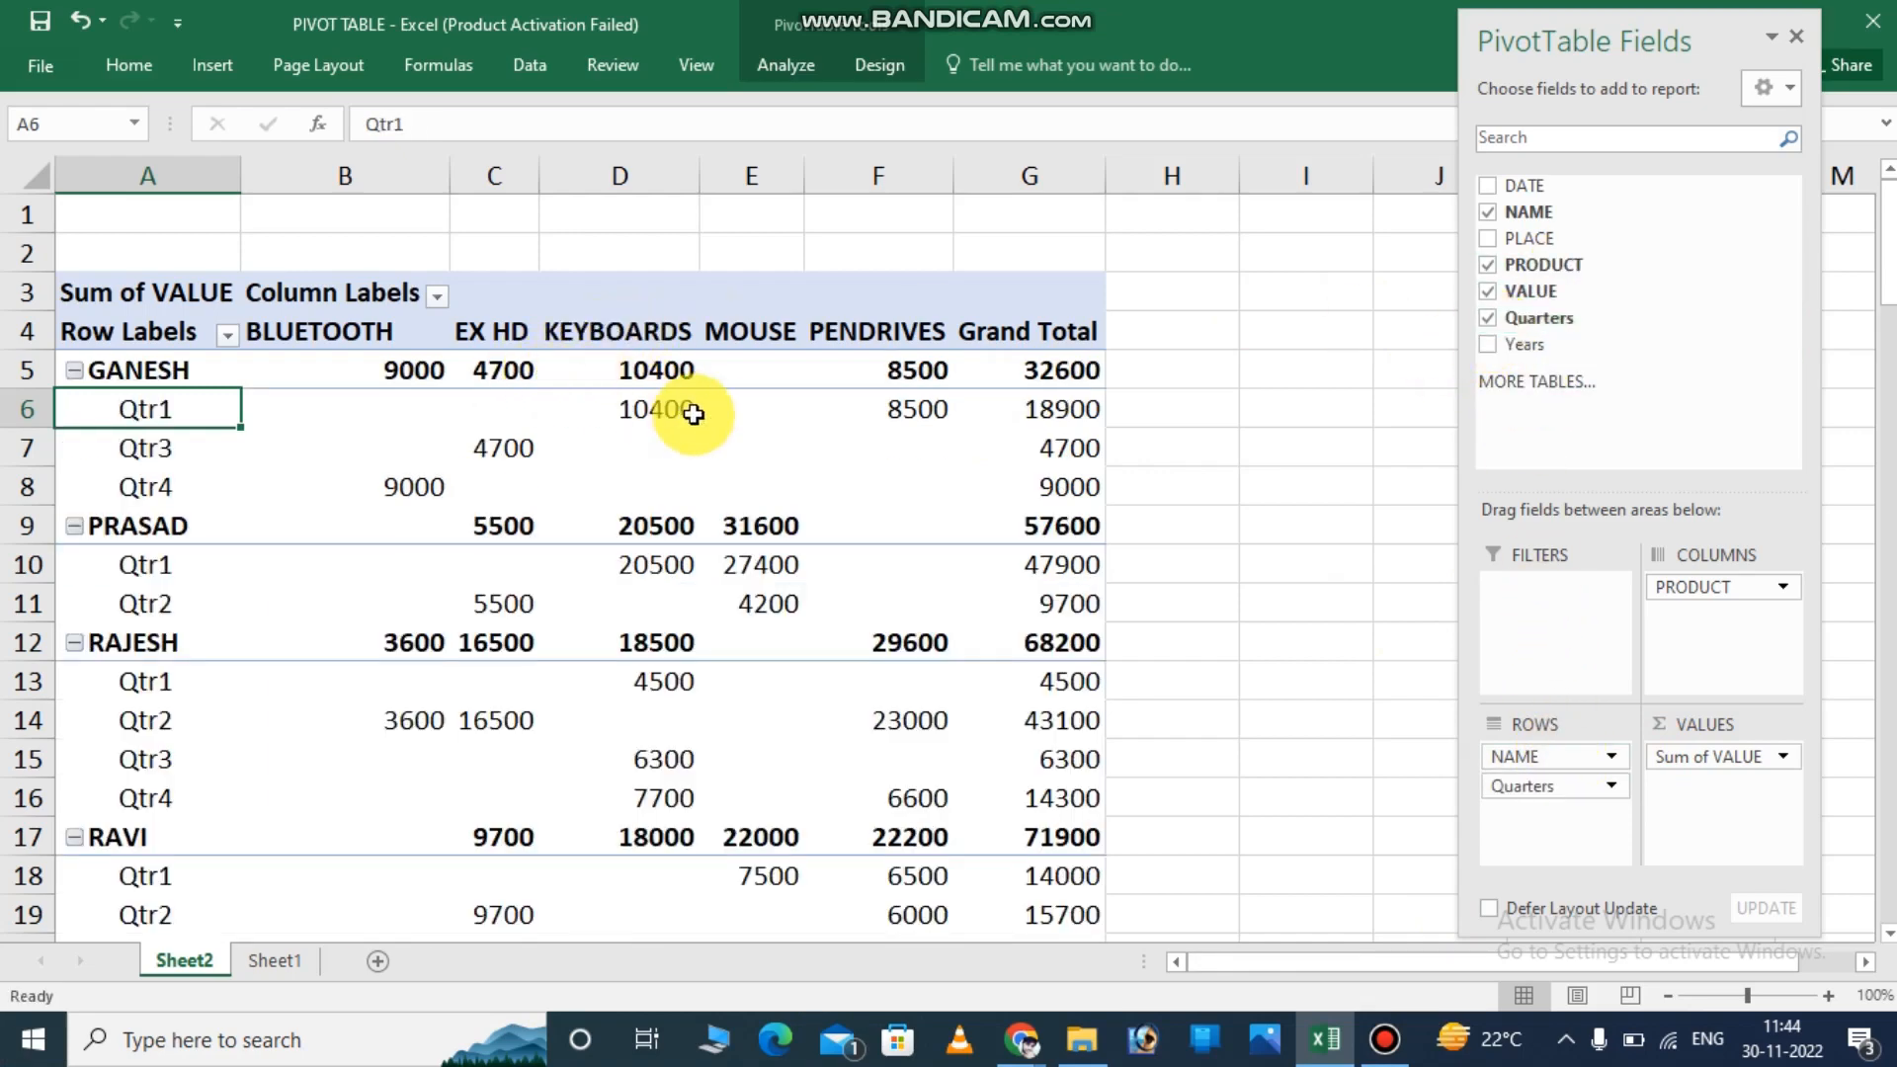
{"action": "scroll", "coordinate": [776, 443], "scroll_direction": "down", "scroll_amount": 8}
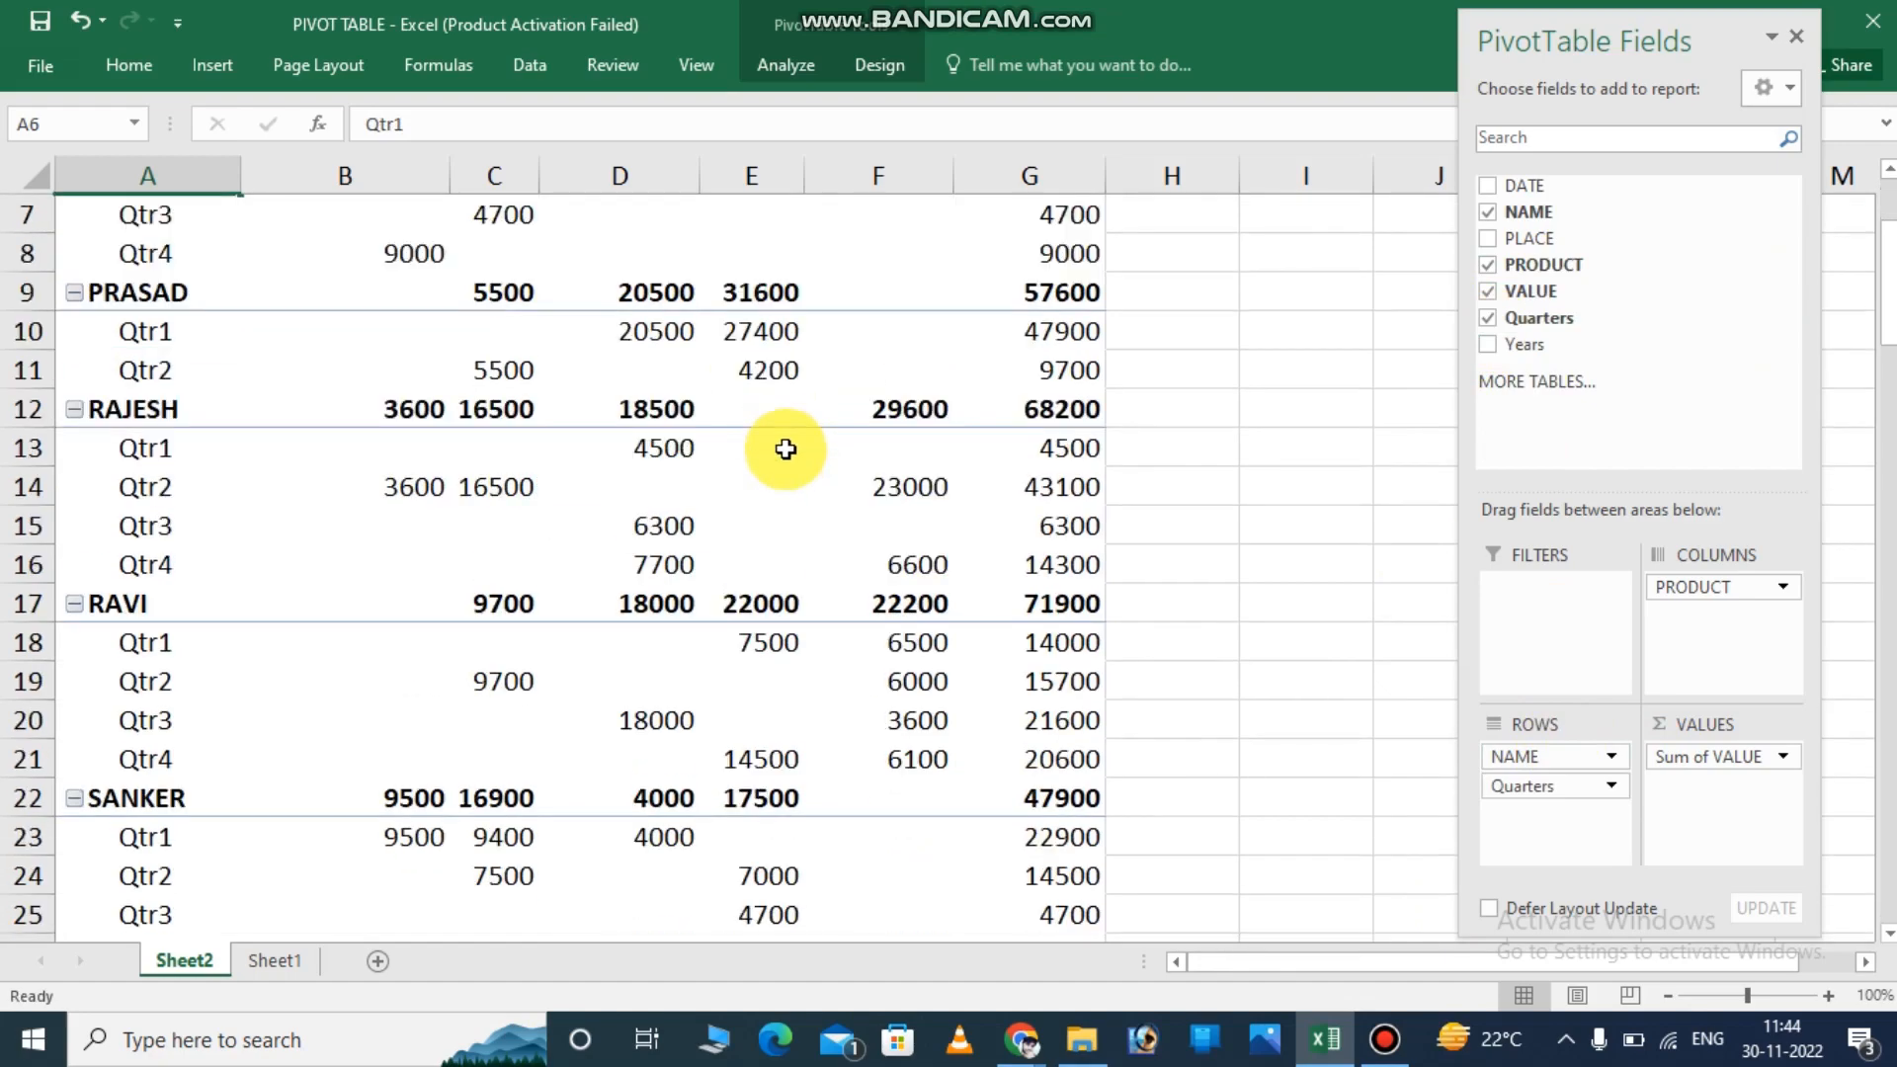
{"action": "scroll", "coordinate": [802, 450], "scroll_direction": "up", "scroll_amount": 5}
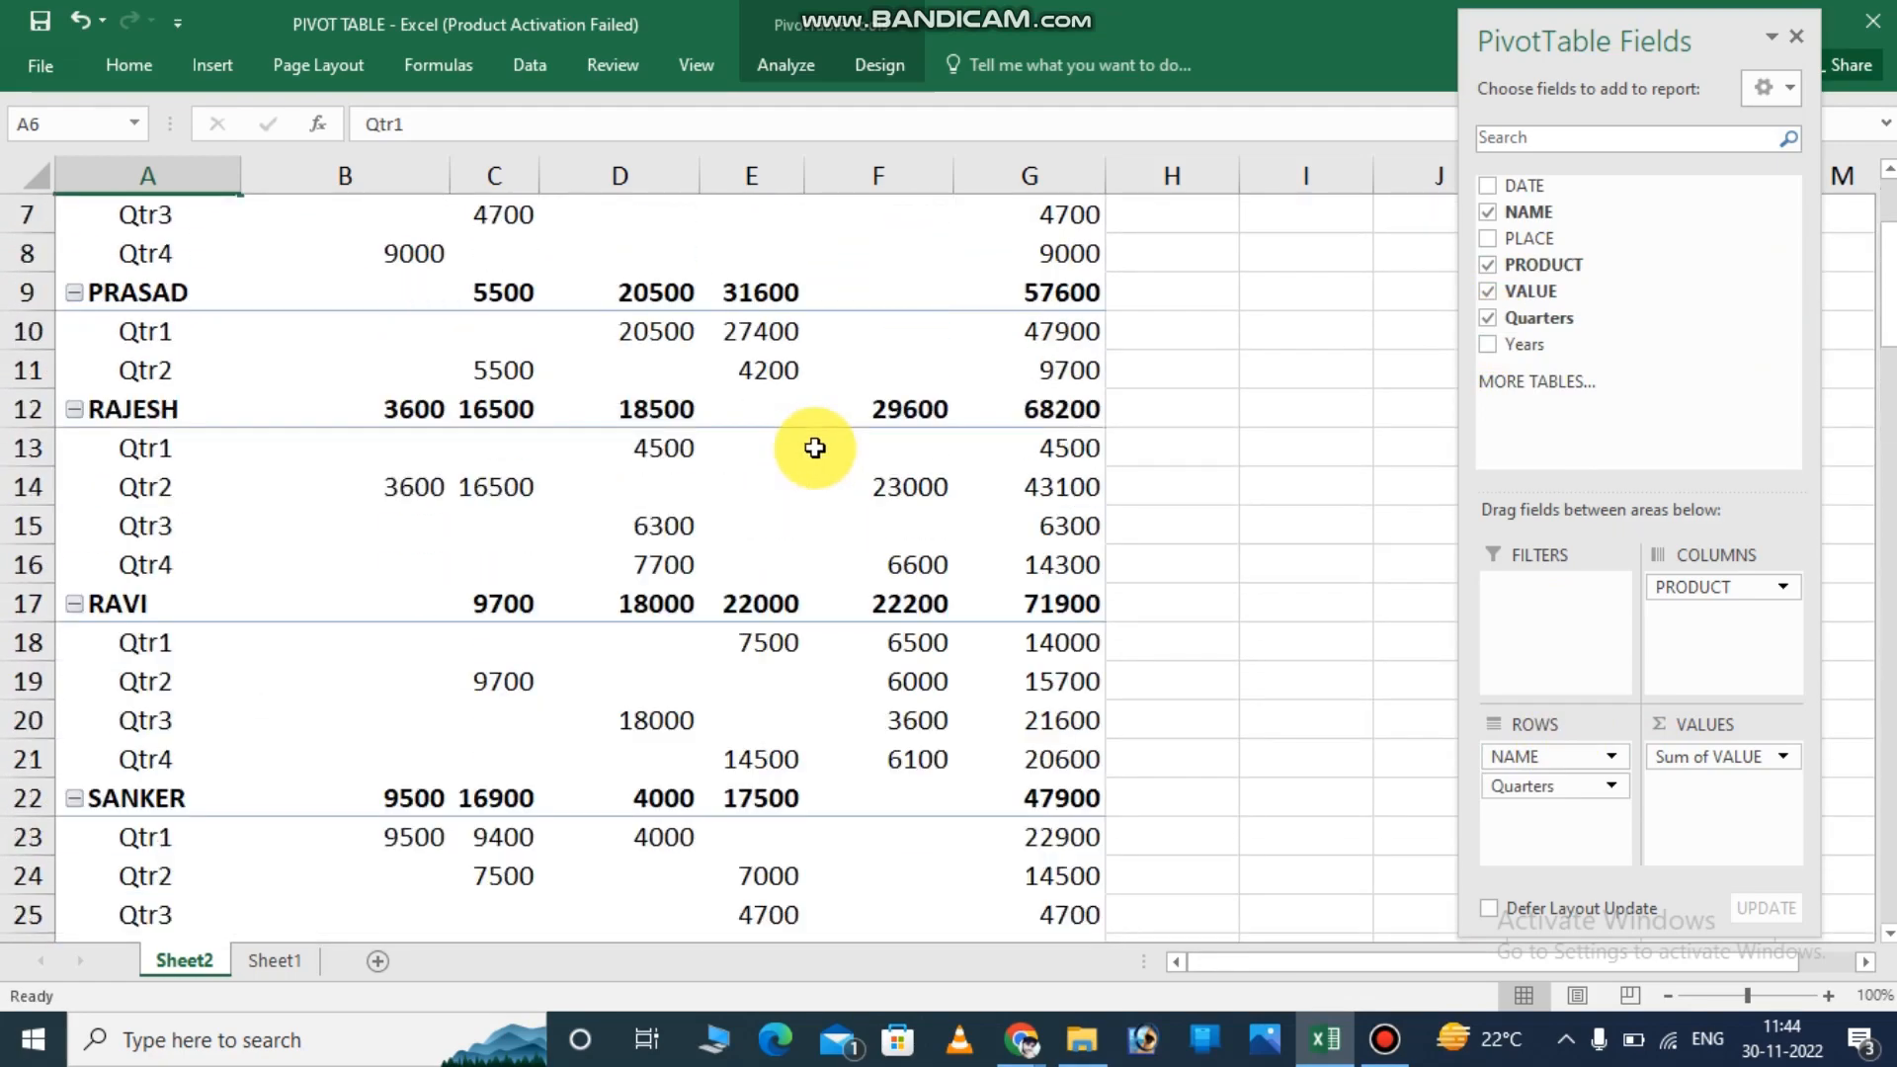
{"action": "scroll", "coordinate": [843, 491], "scroll_direction": "down", "scroll_amount": 5}
{"action": "scroll", "coordinate": [857, 497], "scroll_direction": "up", "scroll_amount": 7}
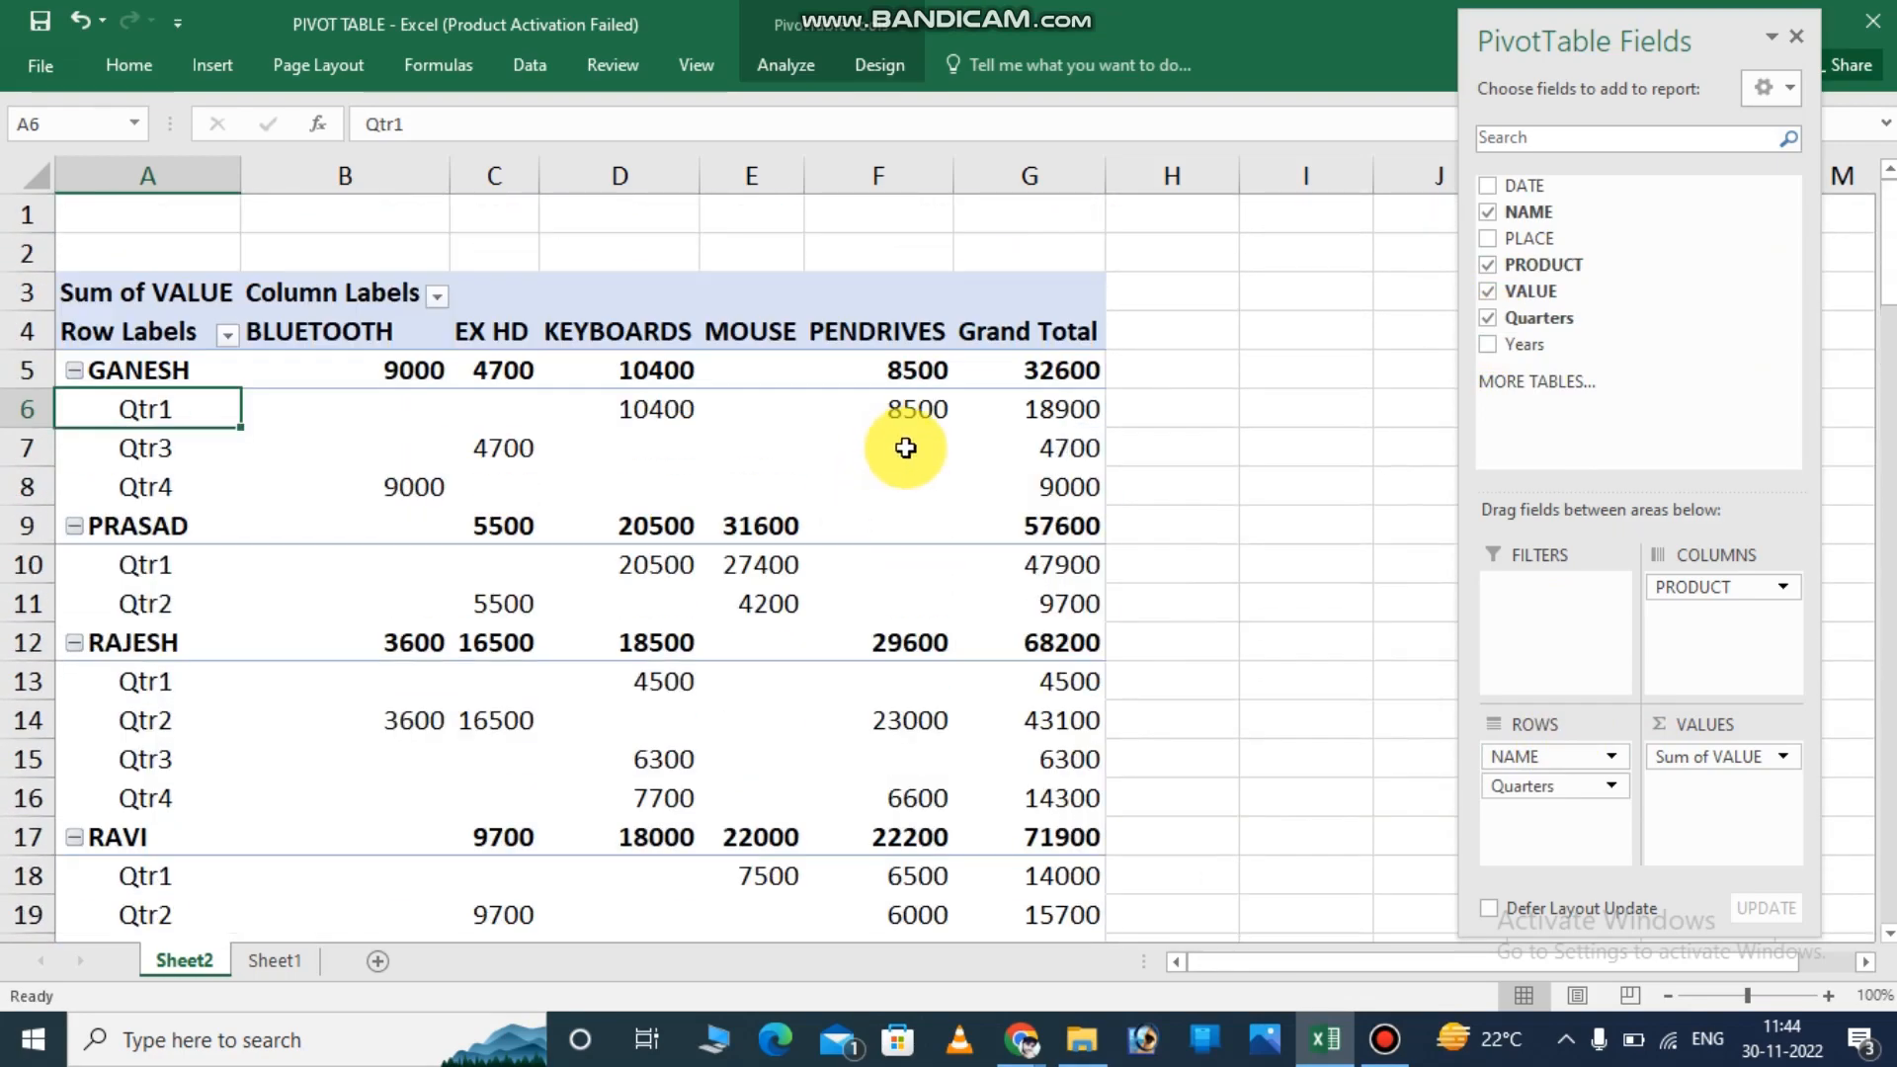
{"action": "scroll", "coordinate": [908, 442], "scroll_direction": "down", "scroll_amount": 8}
{"action": "scroll", "coordinate": [906, 441], "scroll_direction": "up", "scroll_amount": 8}
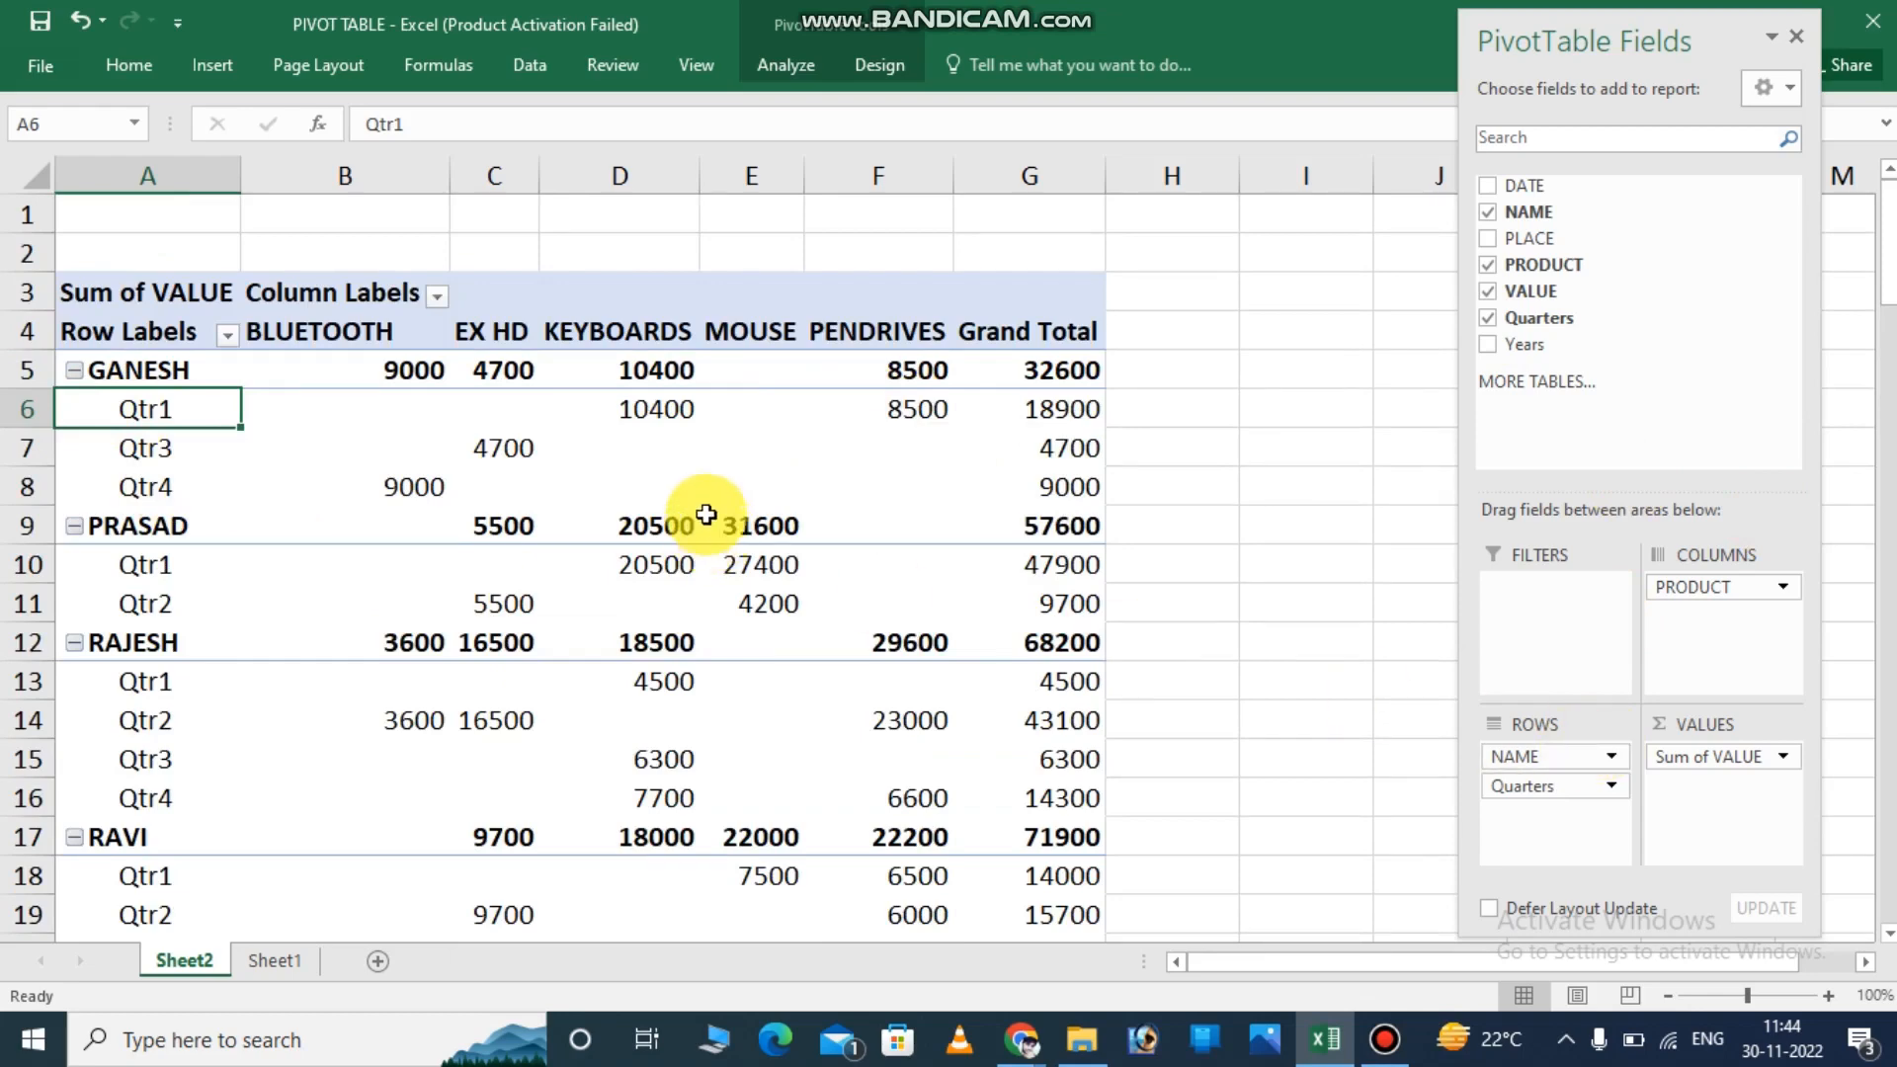
Show the source details behind cell D6's Qtr1 KEYBOARDS value on a new sheet and set the record's VALUE to 10410.
{"action": "left_click", "coordinate": [671, 419]}
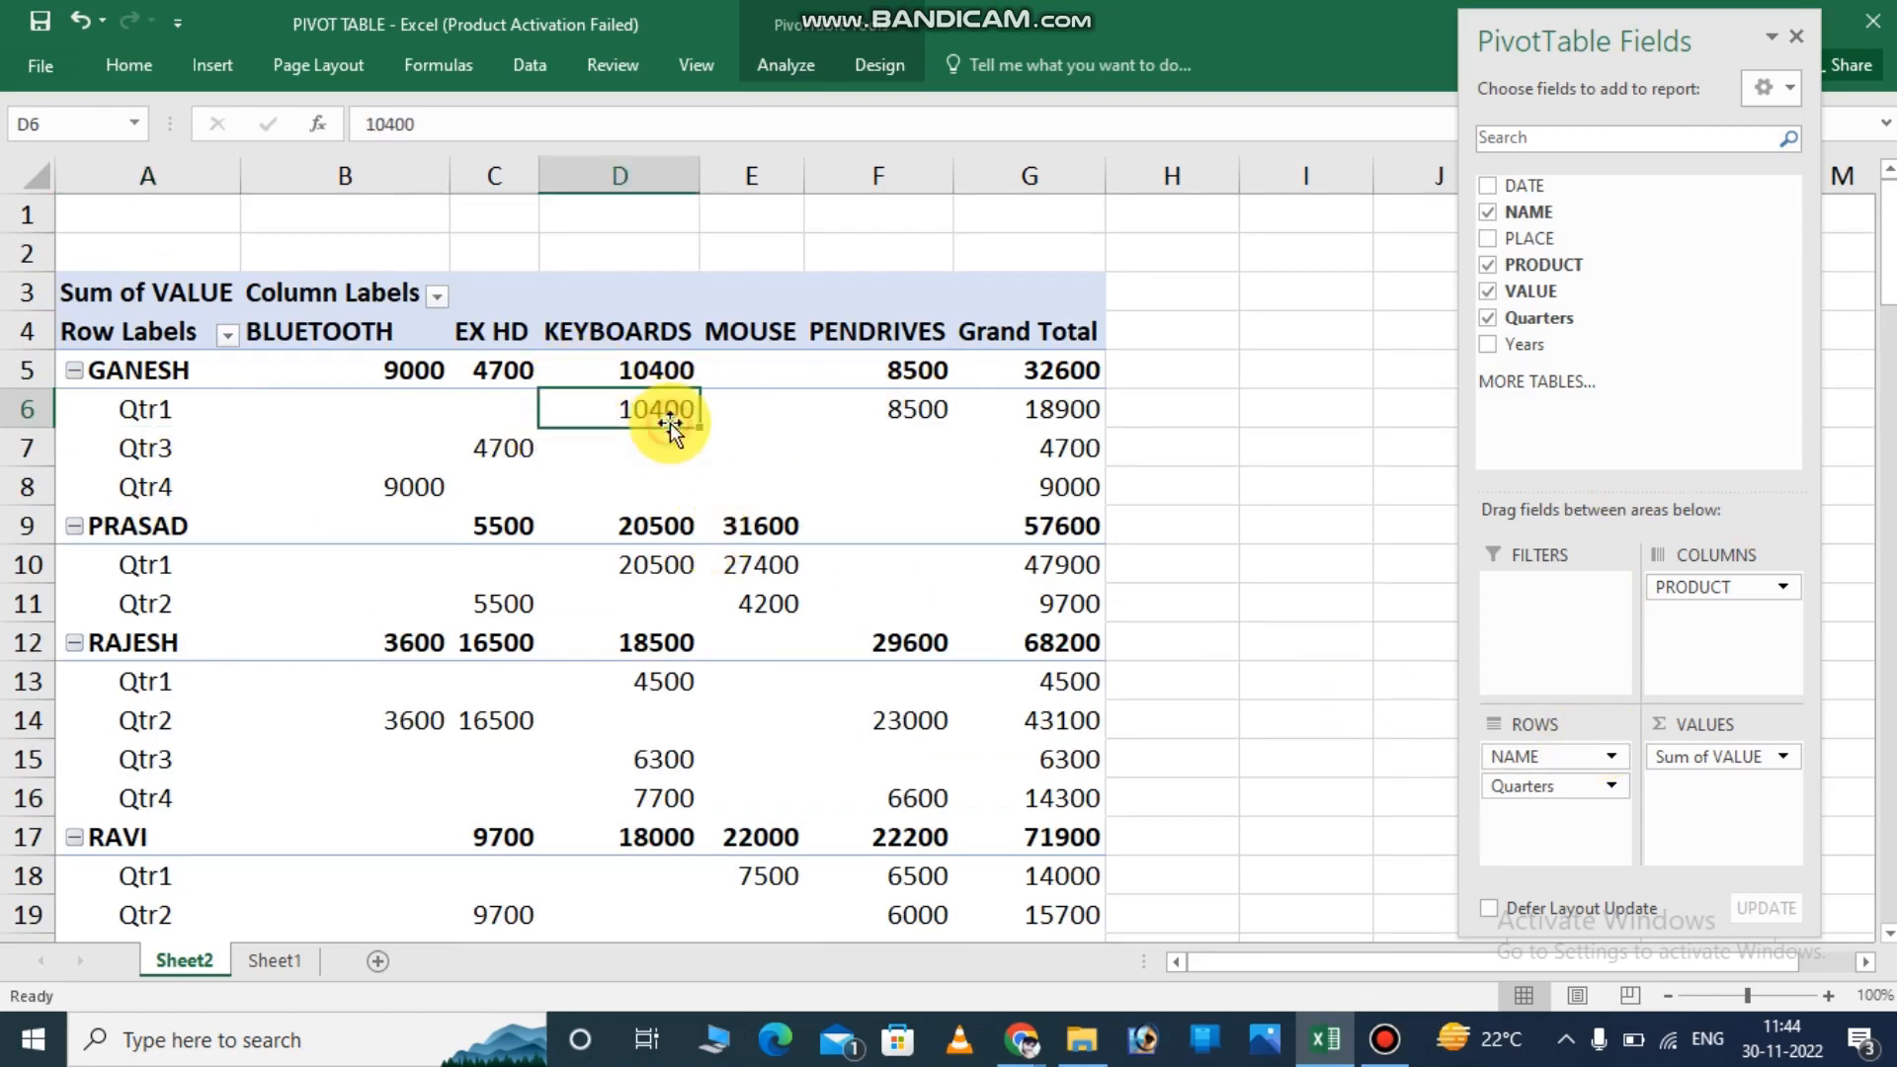
{"action": "double_click", "coordinate": [671, 409]}
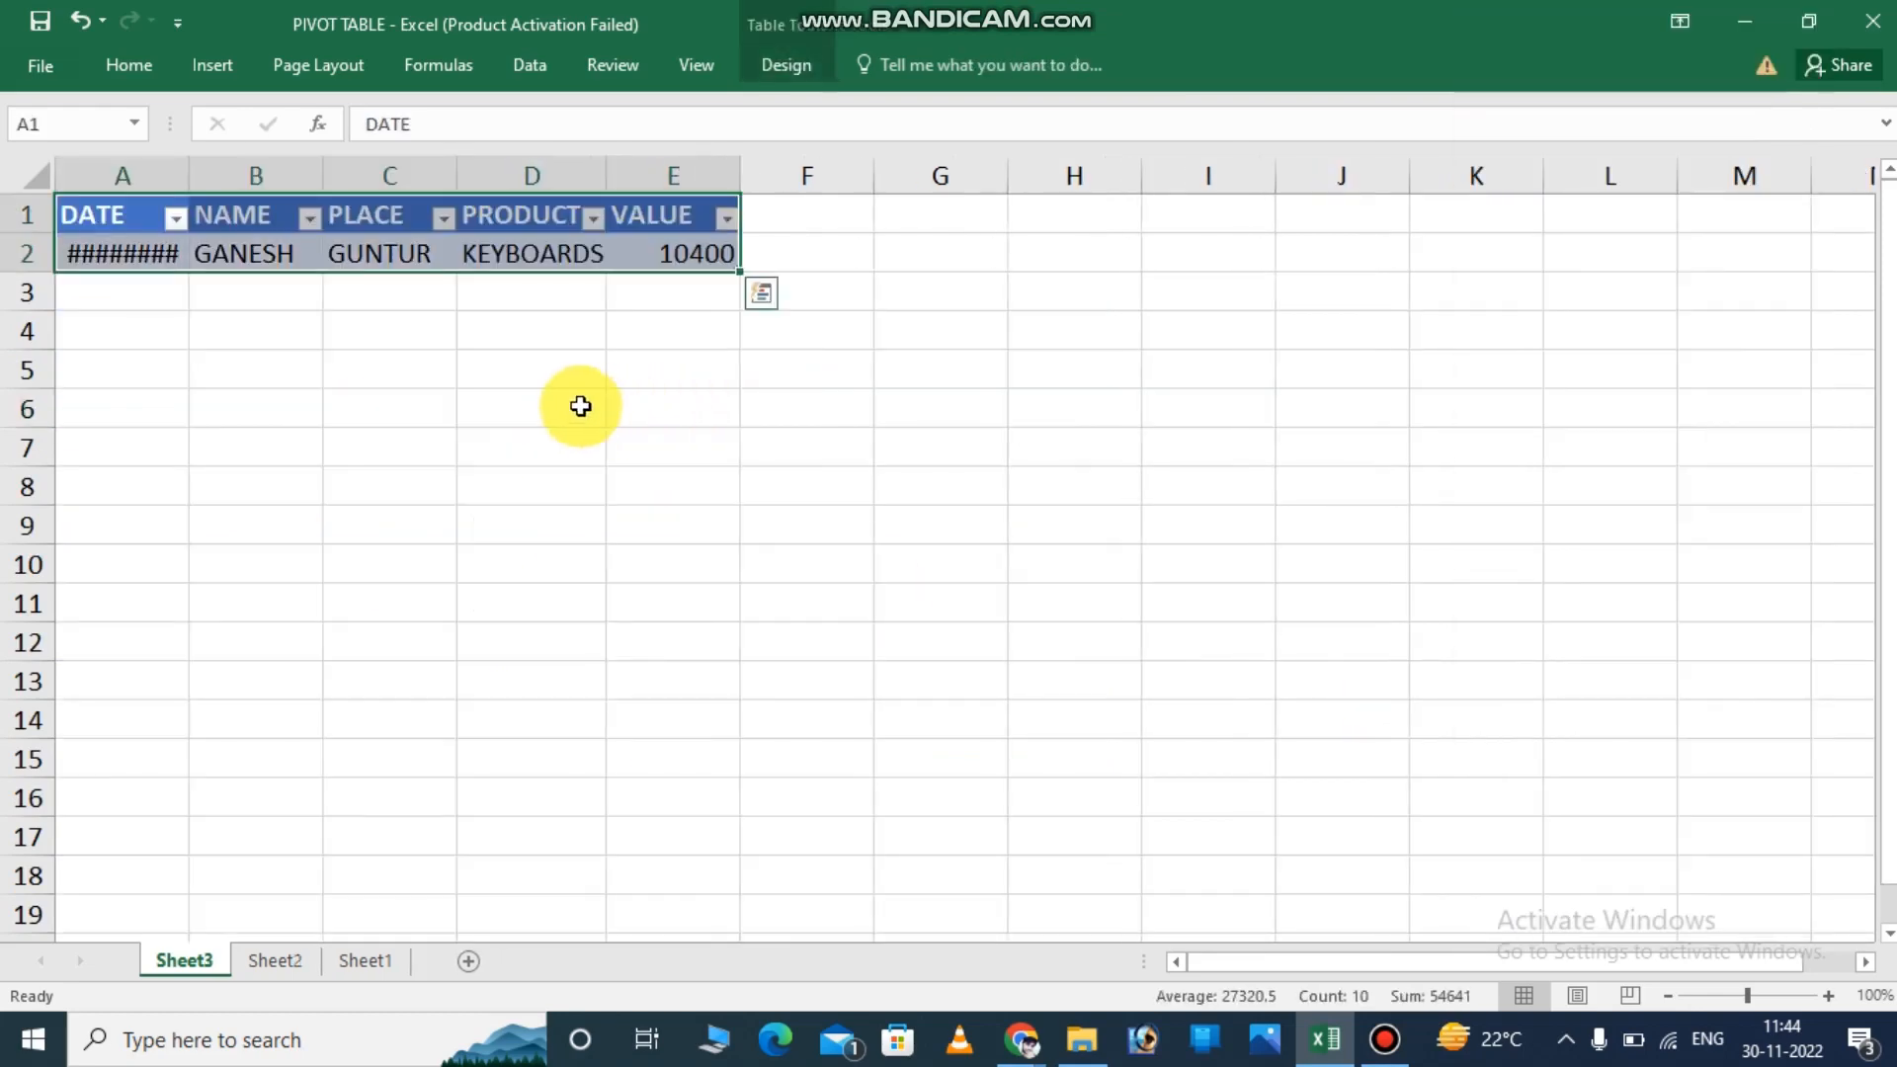
{"action": "left_click", "coordinate": [718, 253]}
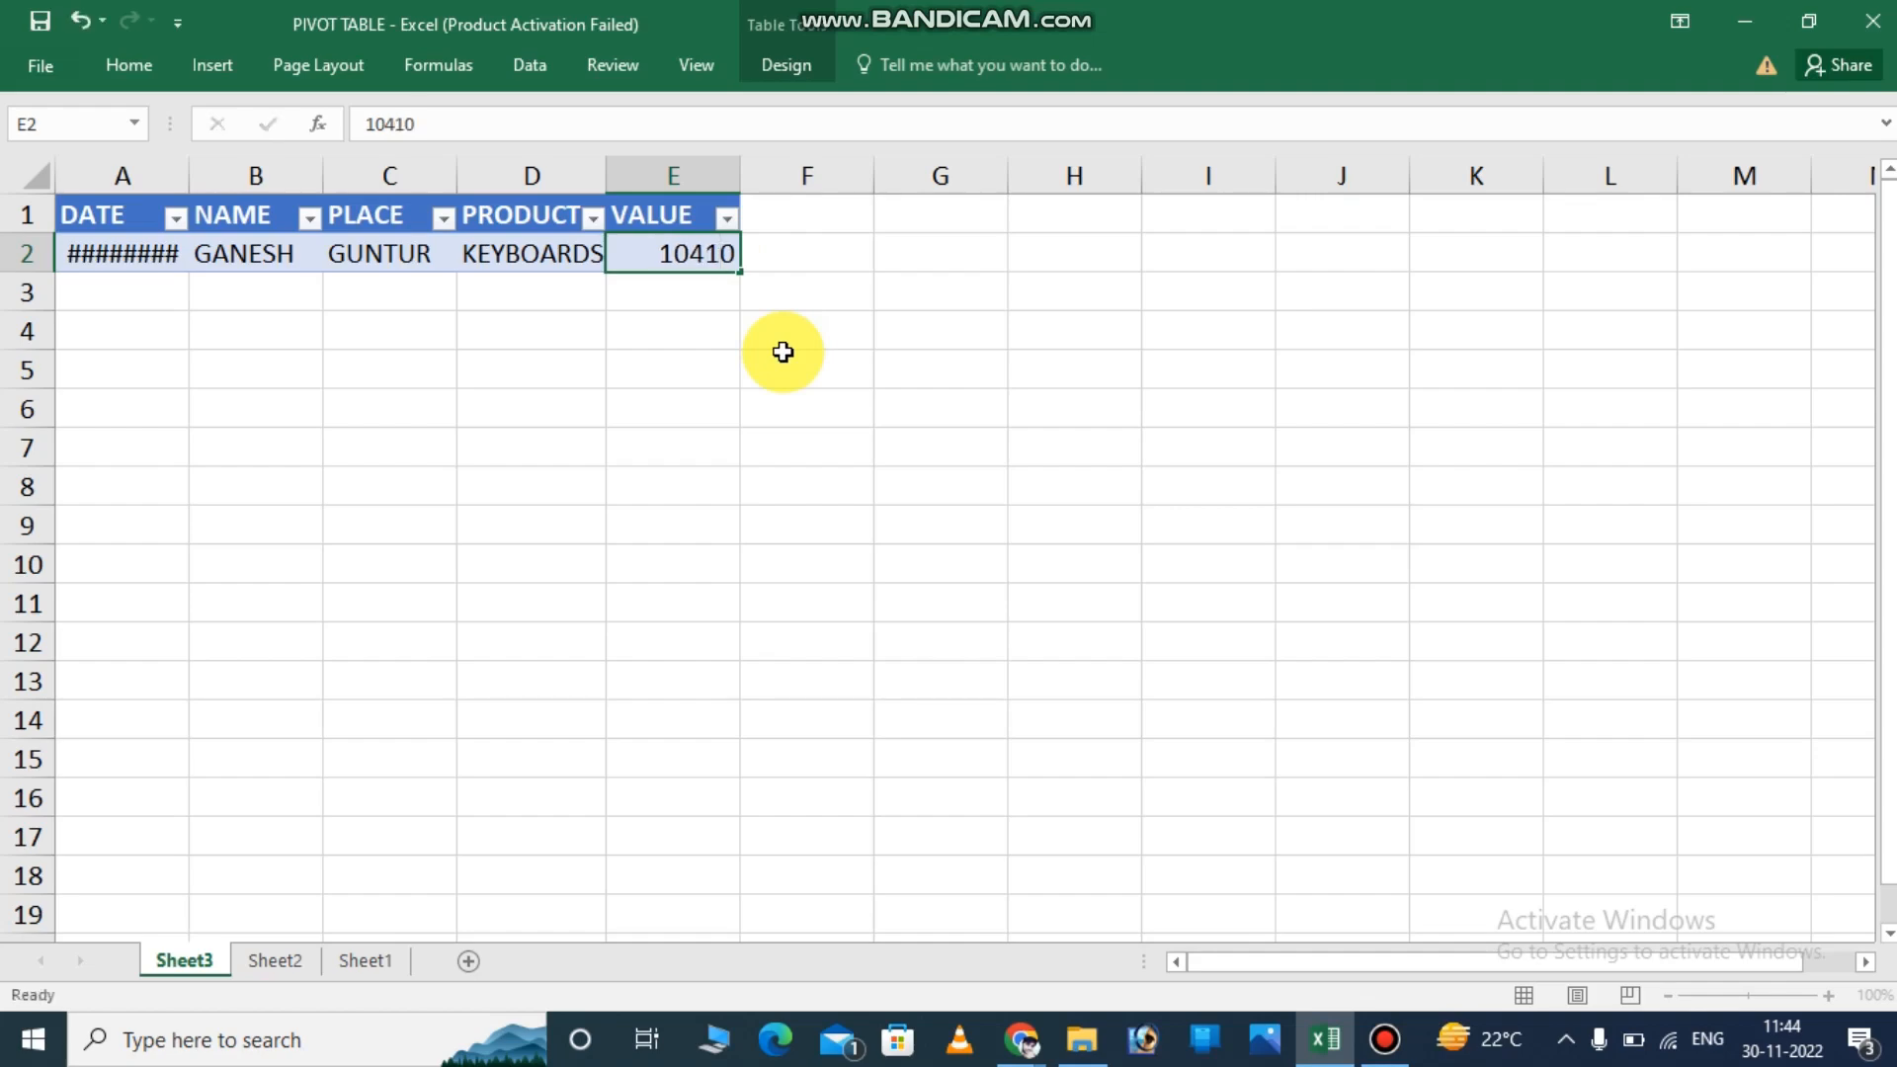
{"action": "key", "text": "Return"}
{"action": "type", "text": "\\"}
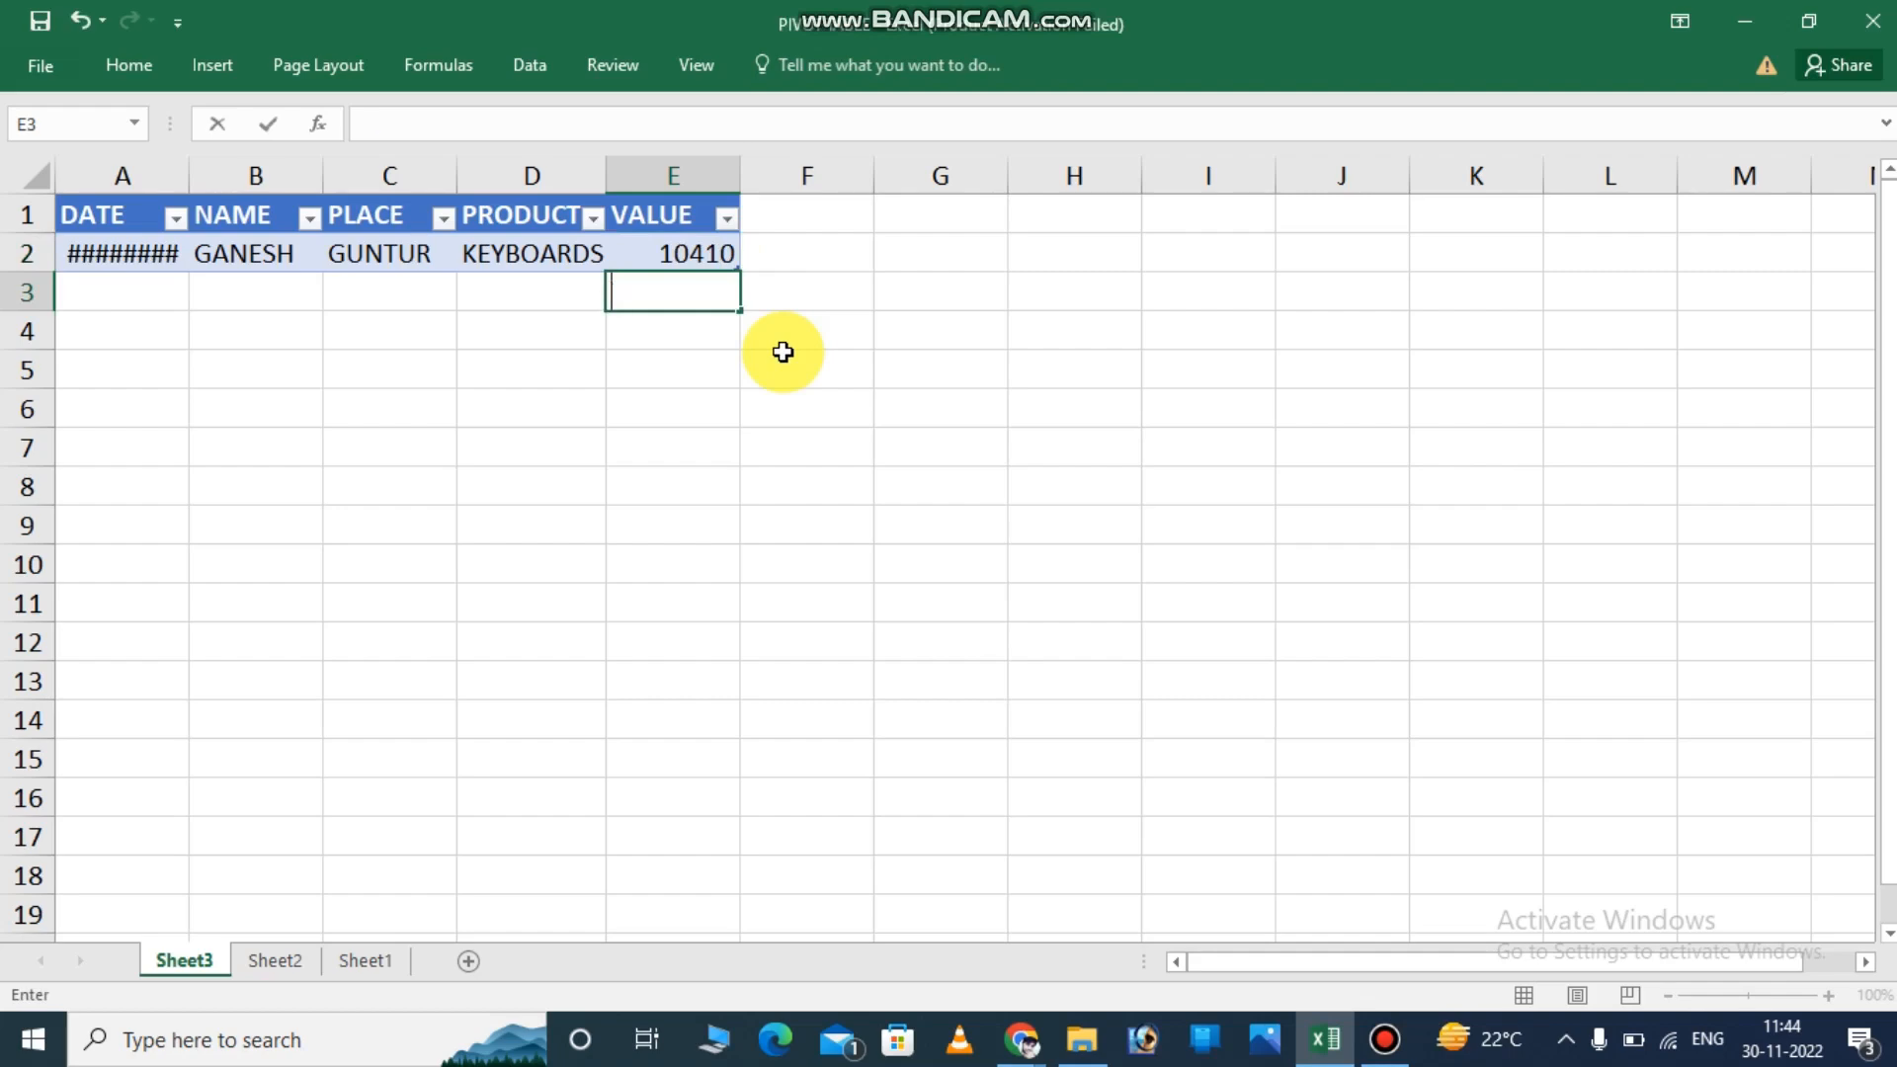
Try refreshing the PivotTable on Sheet2 to pick up the value edited on the Sheet3 details sheet.
{"action": "left_click", "coordinate": [286, 961]}
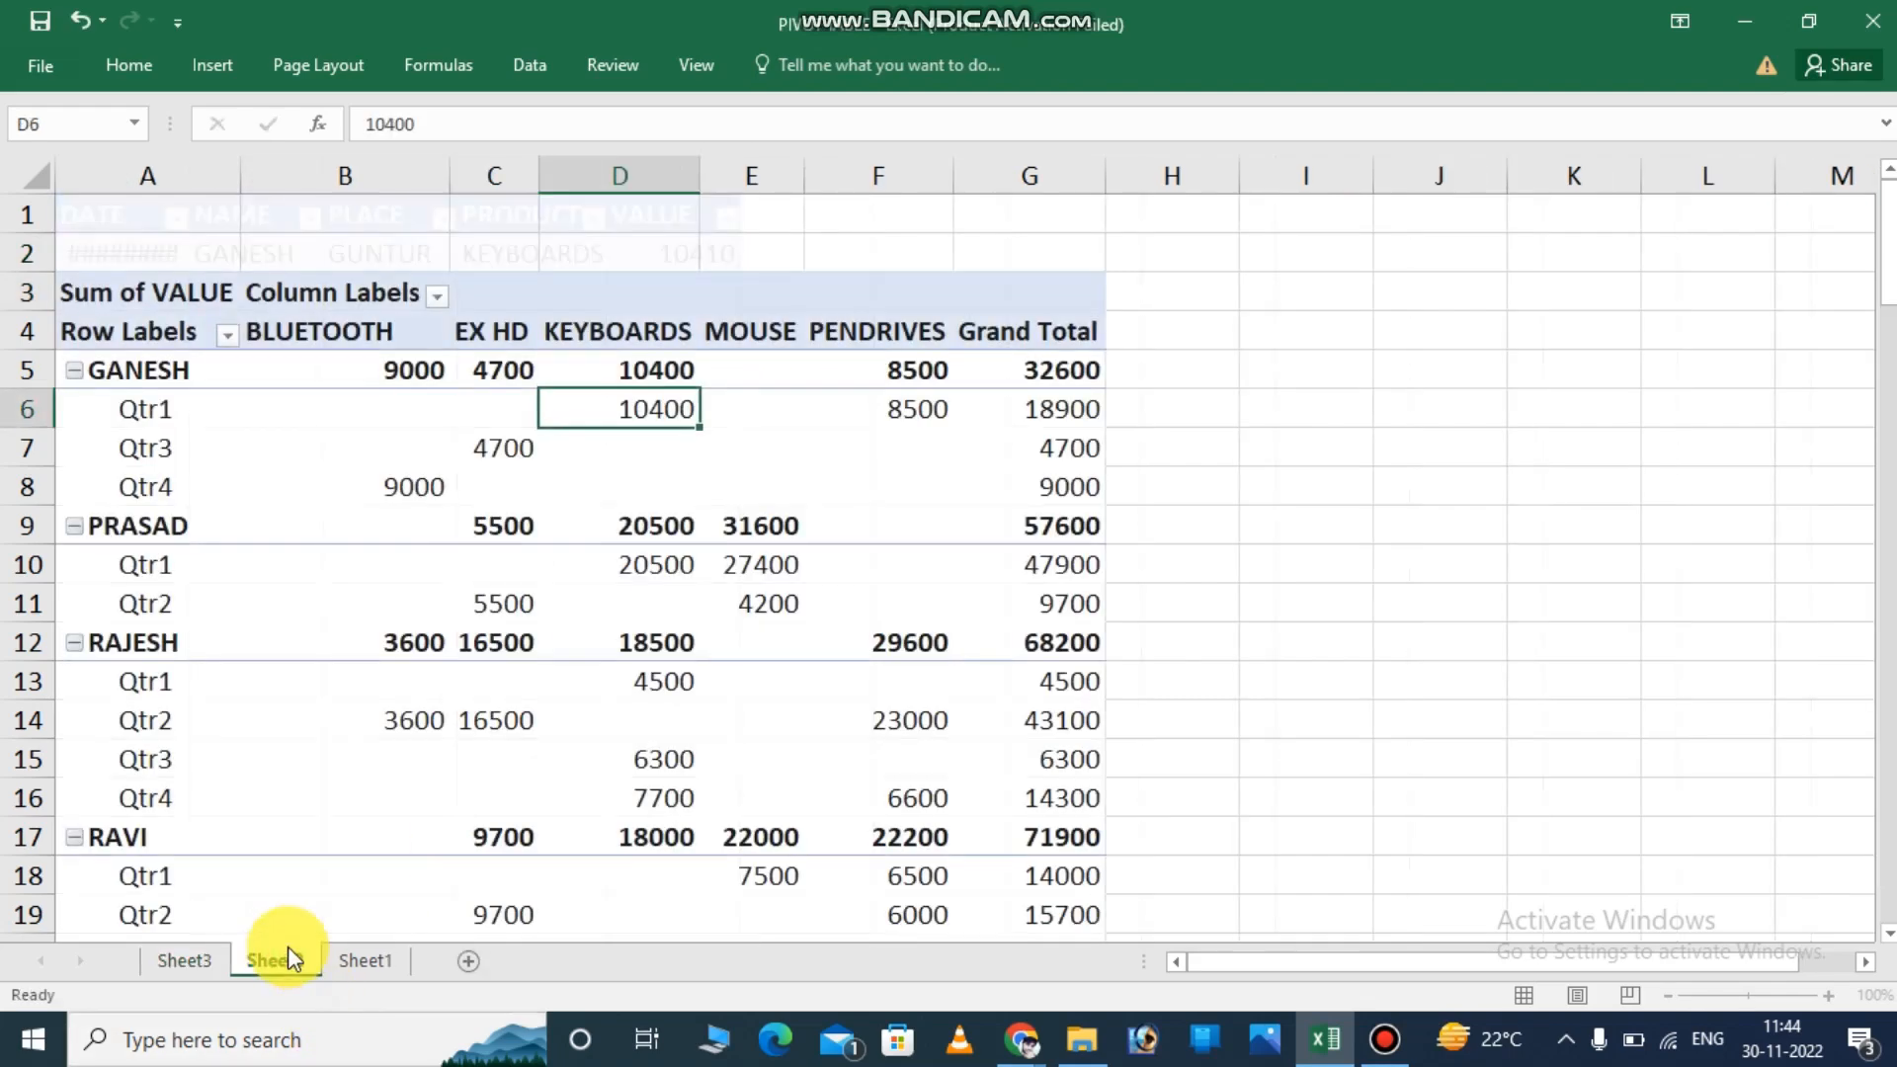
{"action": "mouse_move", "coordinate": [682, 406]}
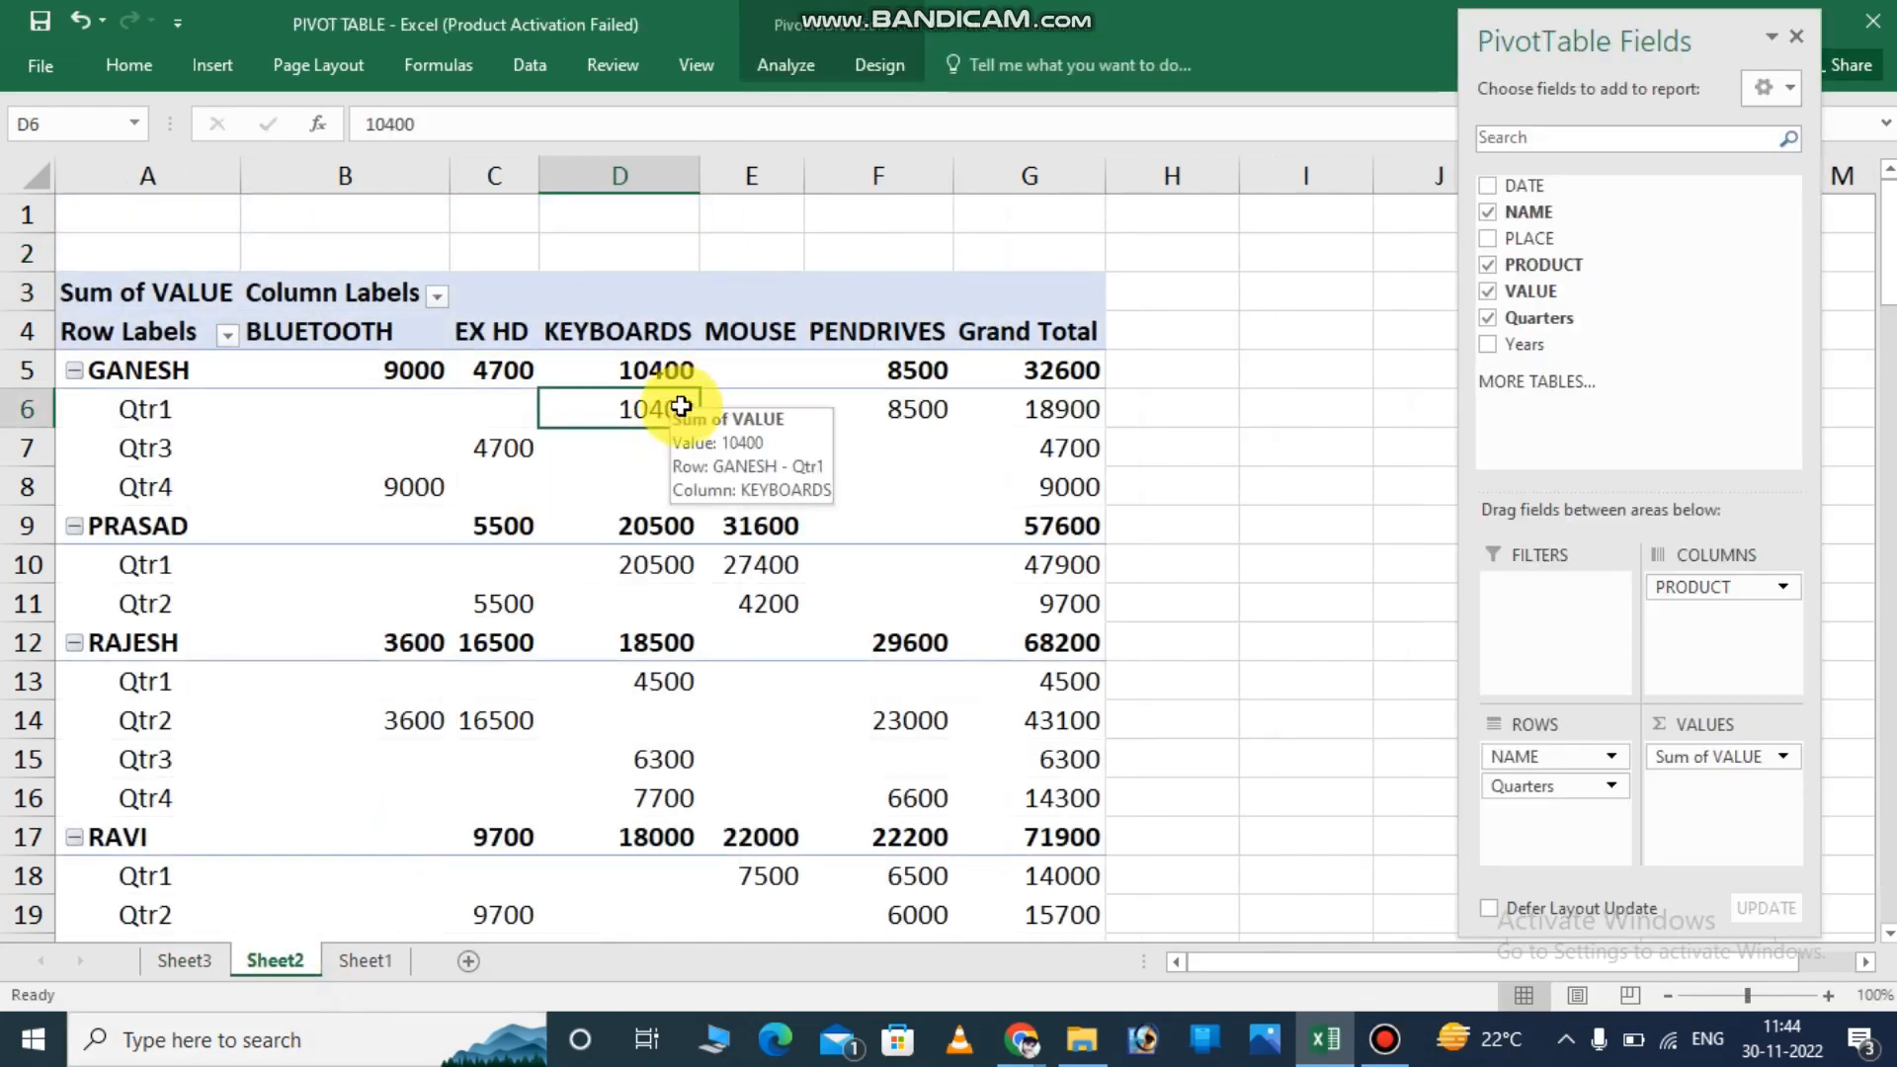
{"action": "right_click", "coordinate": [676, 406]}
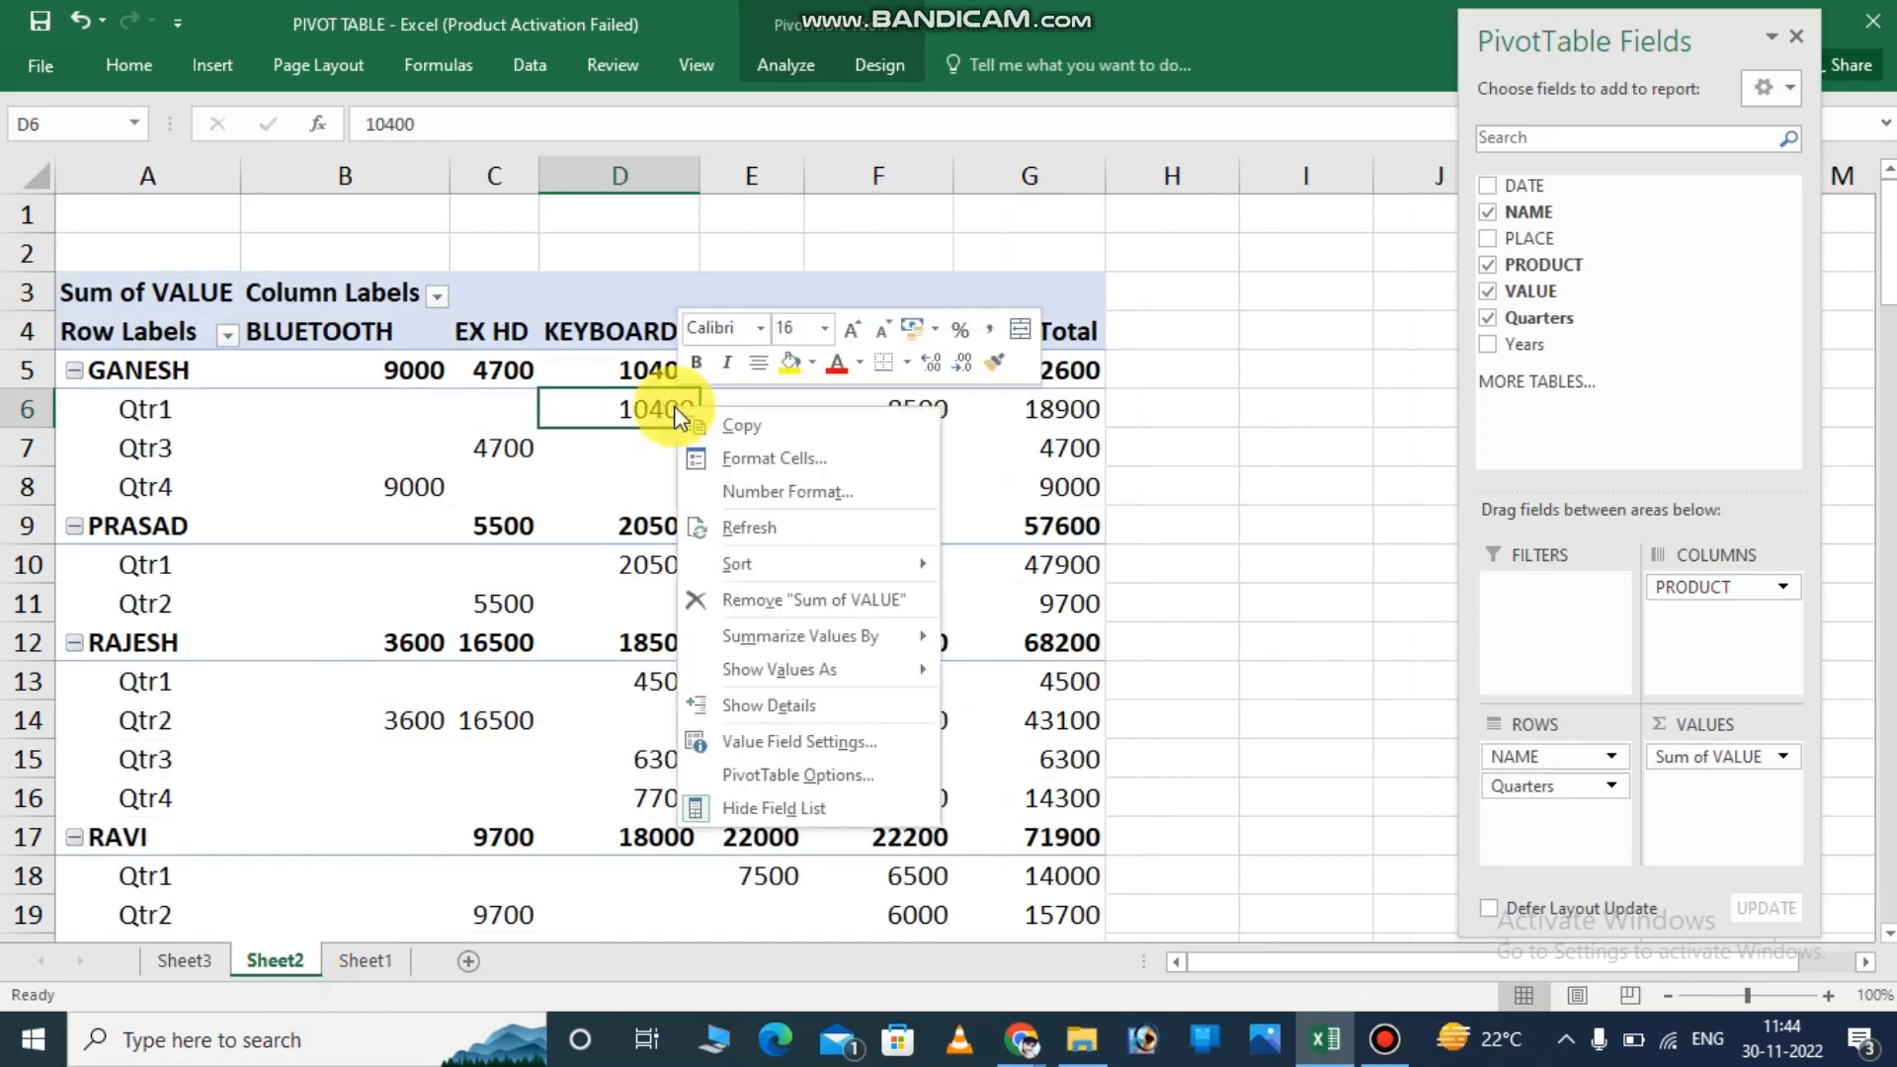
{"action": "left_click", "coordinate": [738, 530]}
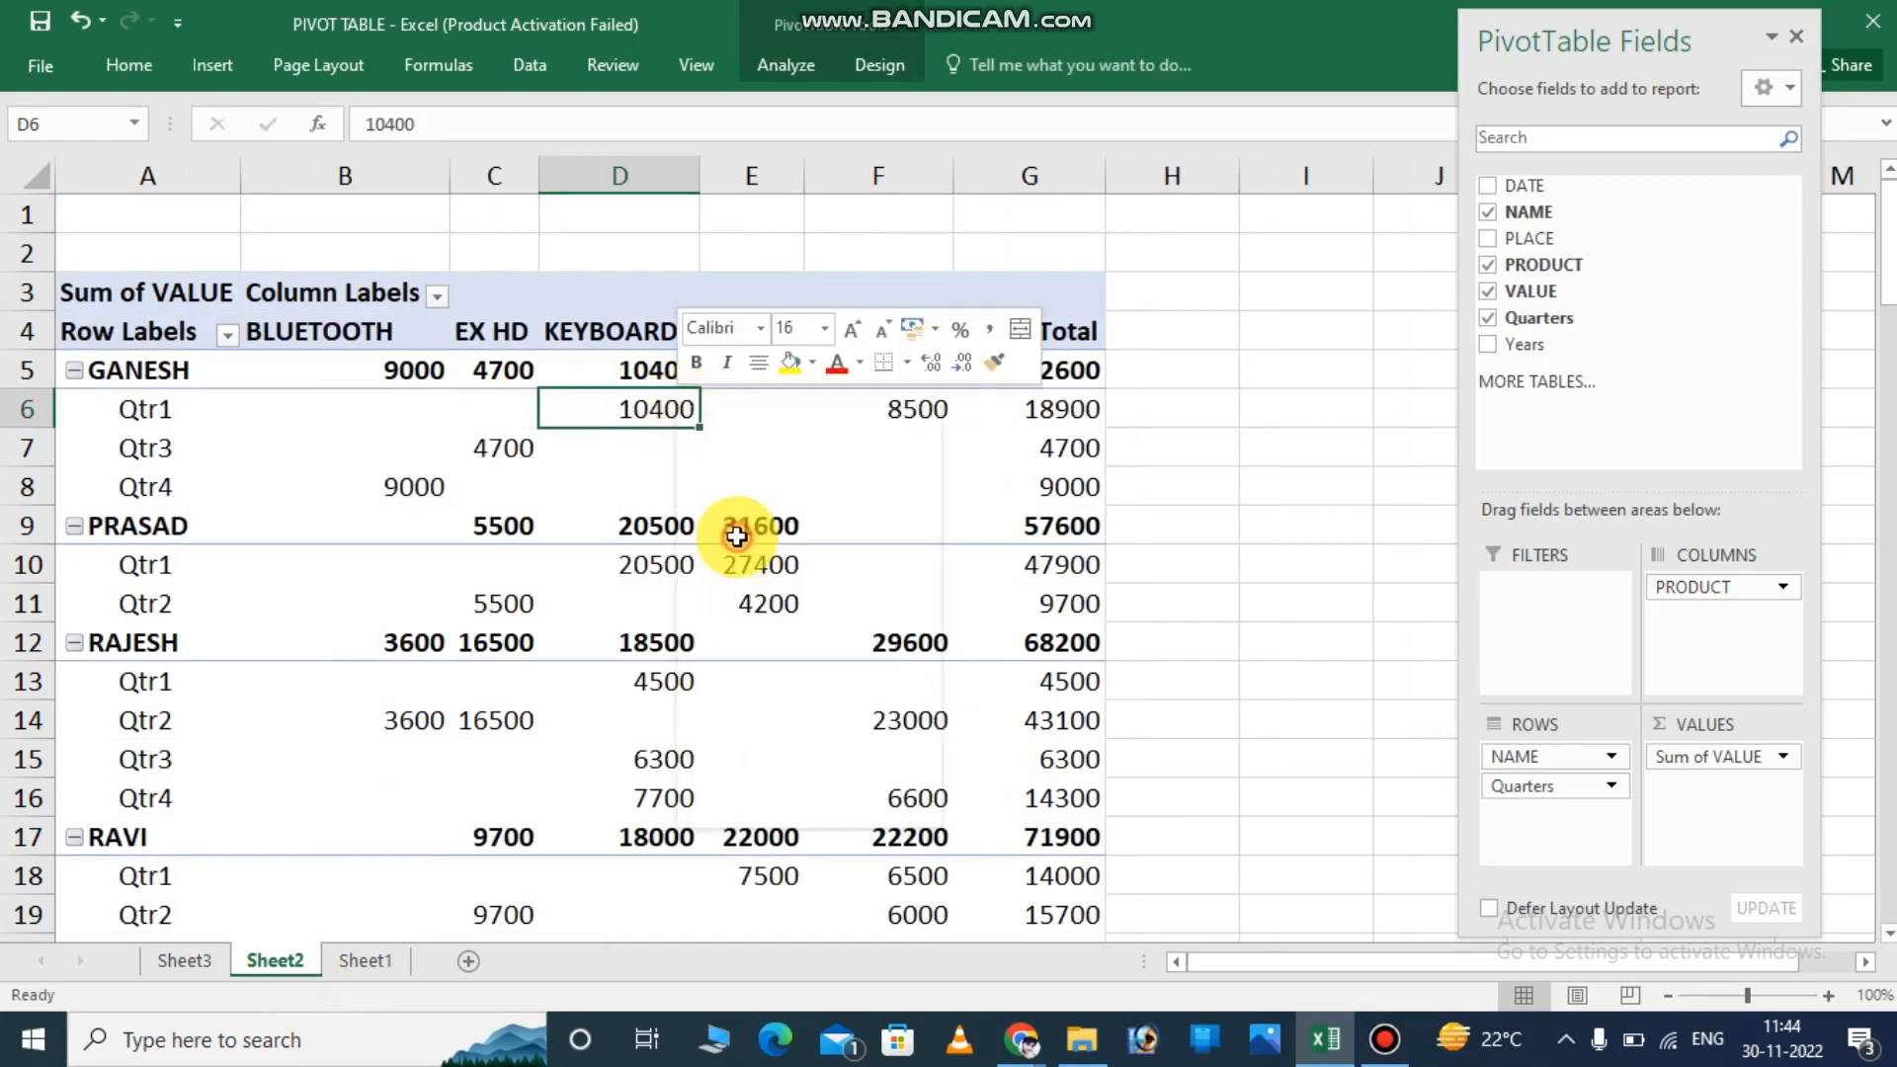
{"action": "right_click", "coordinate": [667, 414]}
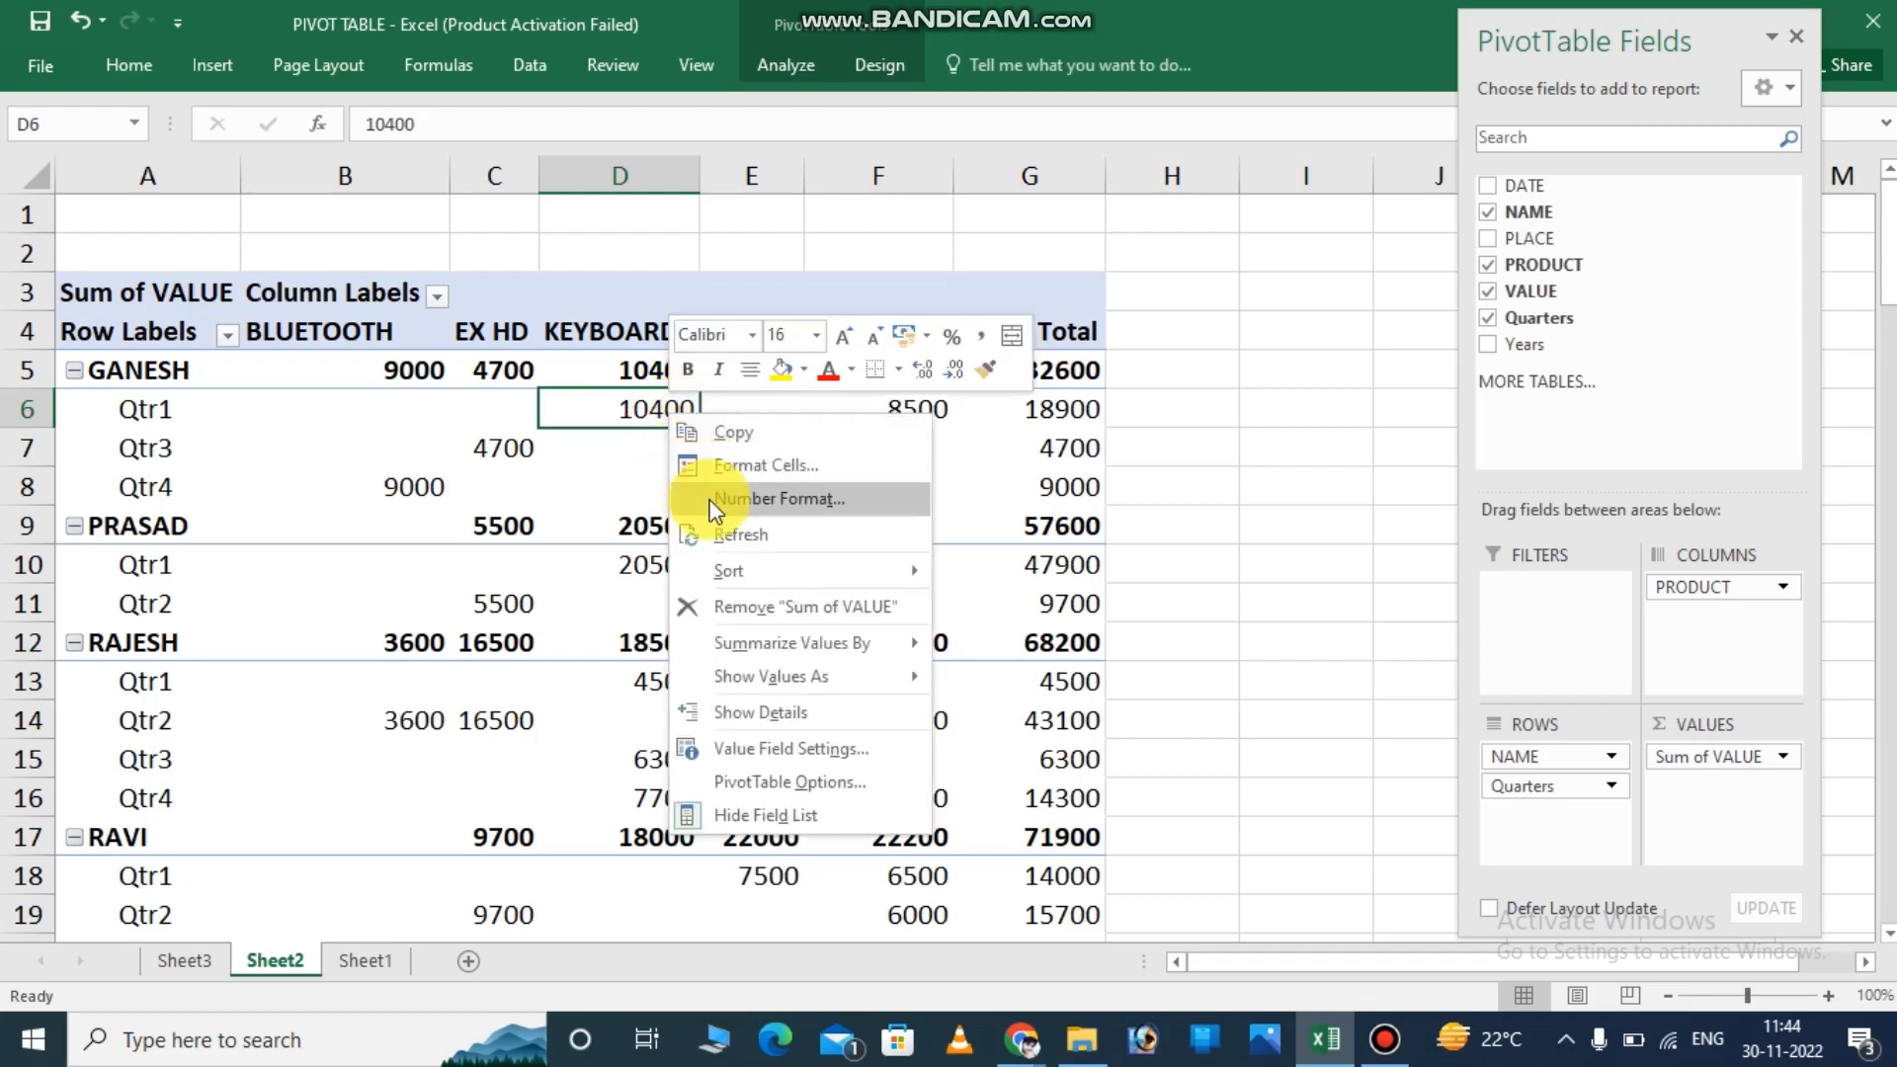
{"action": "key", "text": "Escape"}
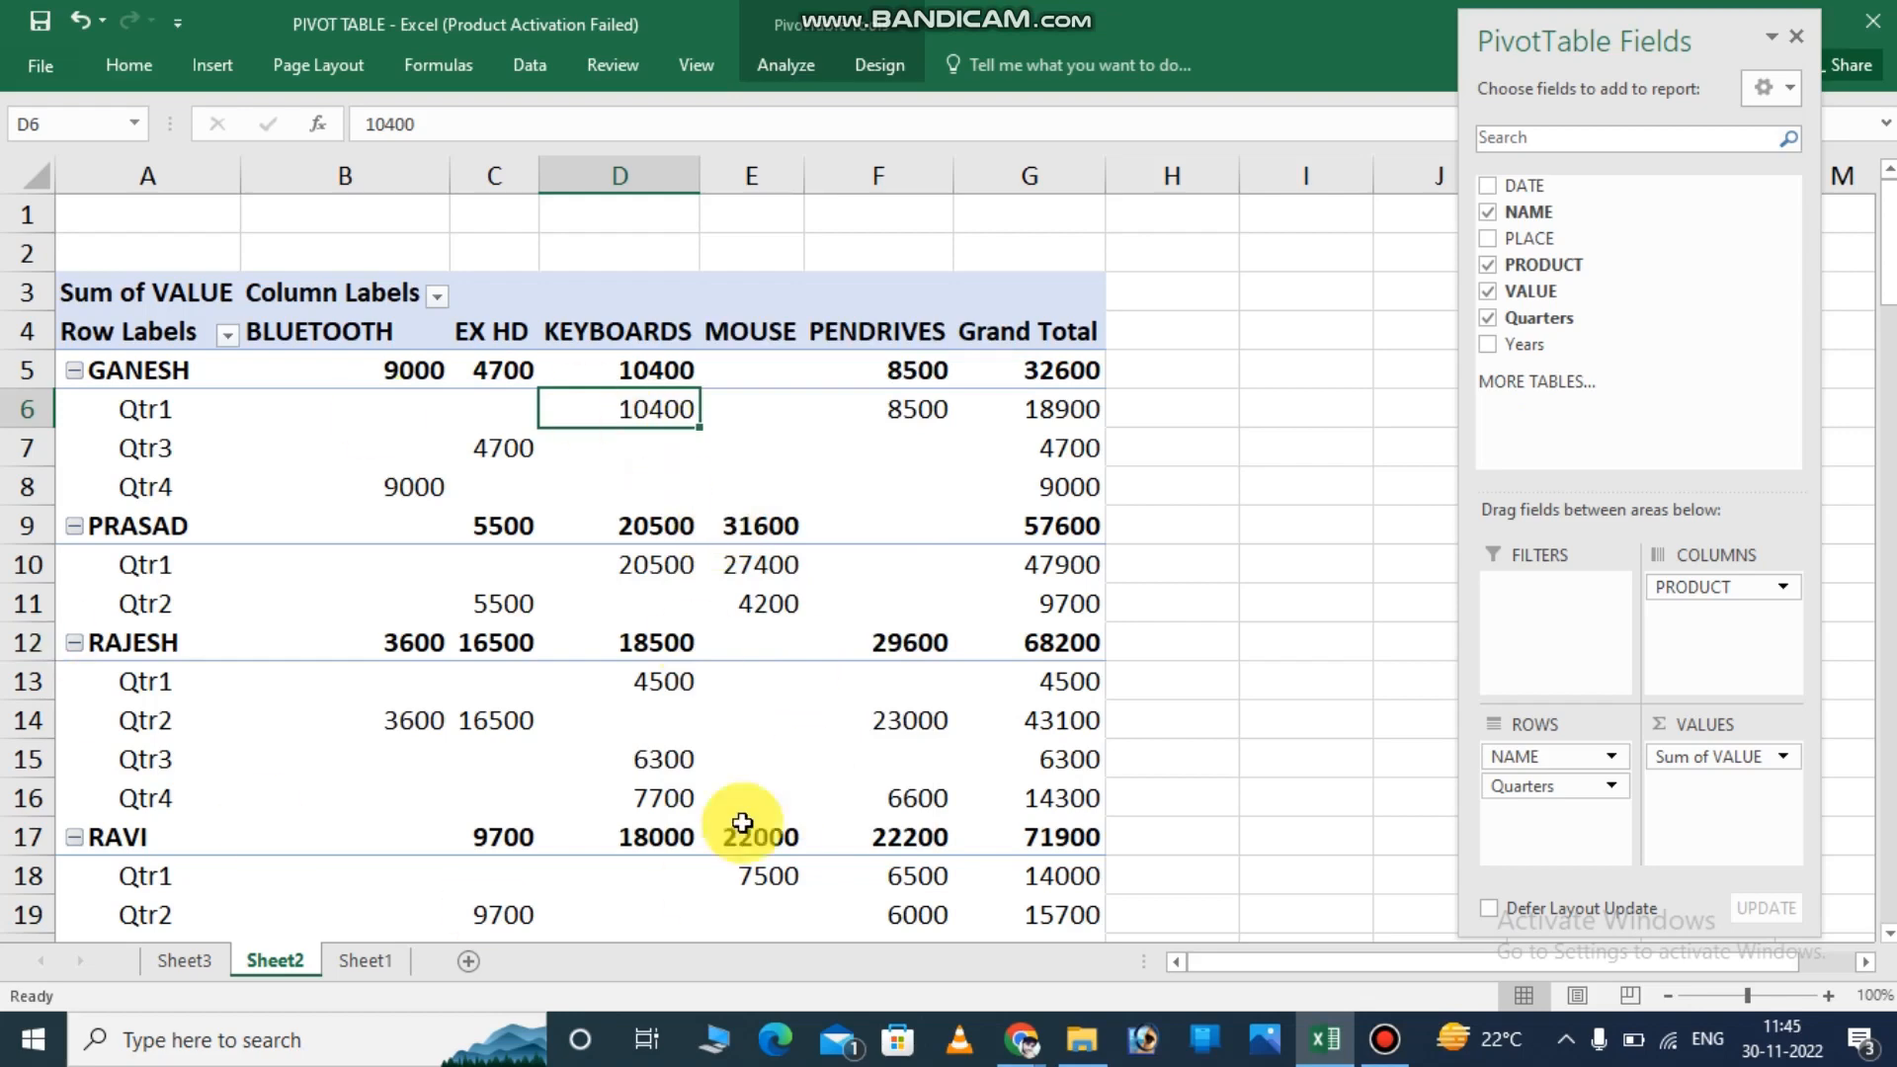
Compare the edited details record on Sheet3 with the source rows on Sheet1 and cell D6 of the Sheet2 report.
{"action": "mouse_move", "coordinate": [182, 1020]}
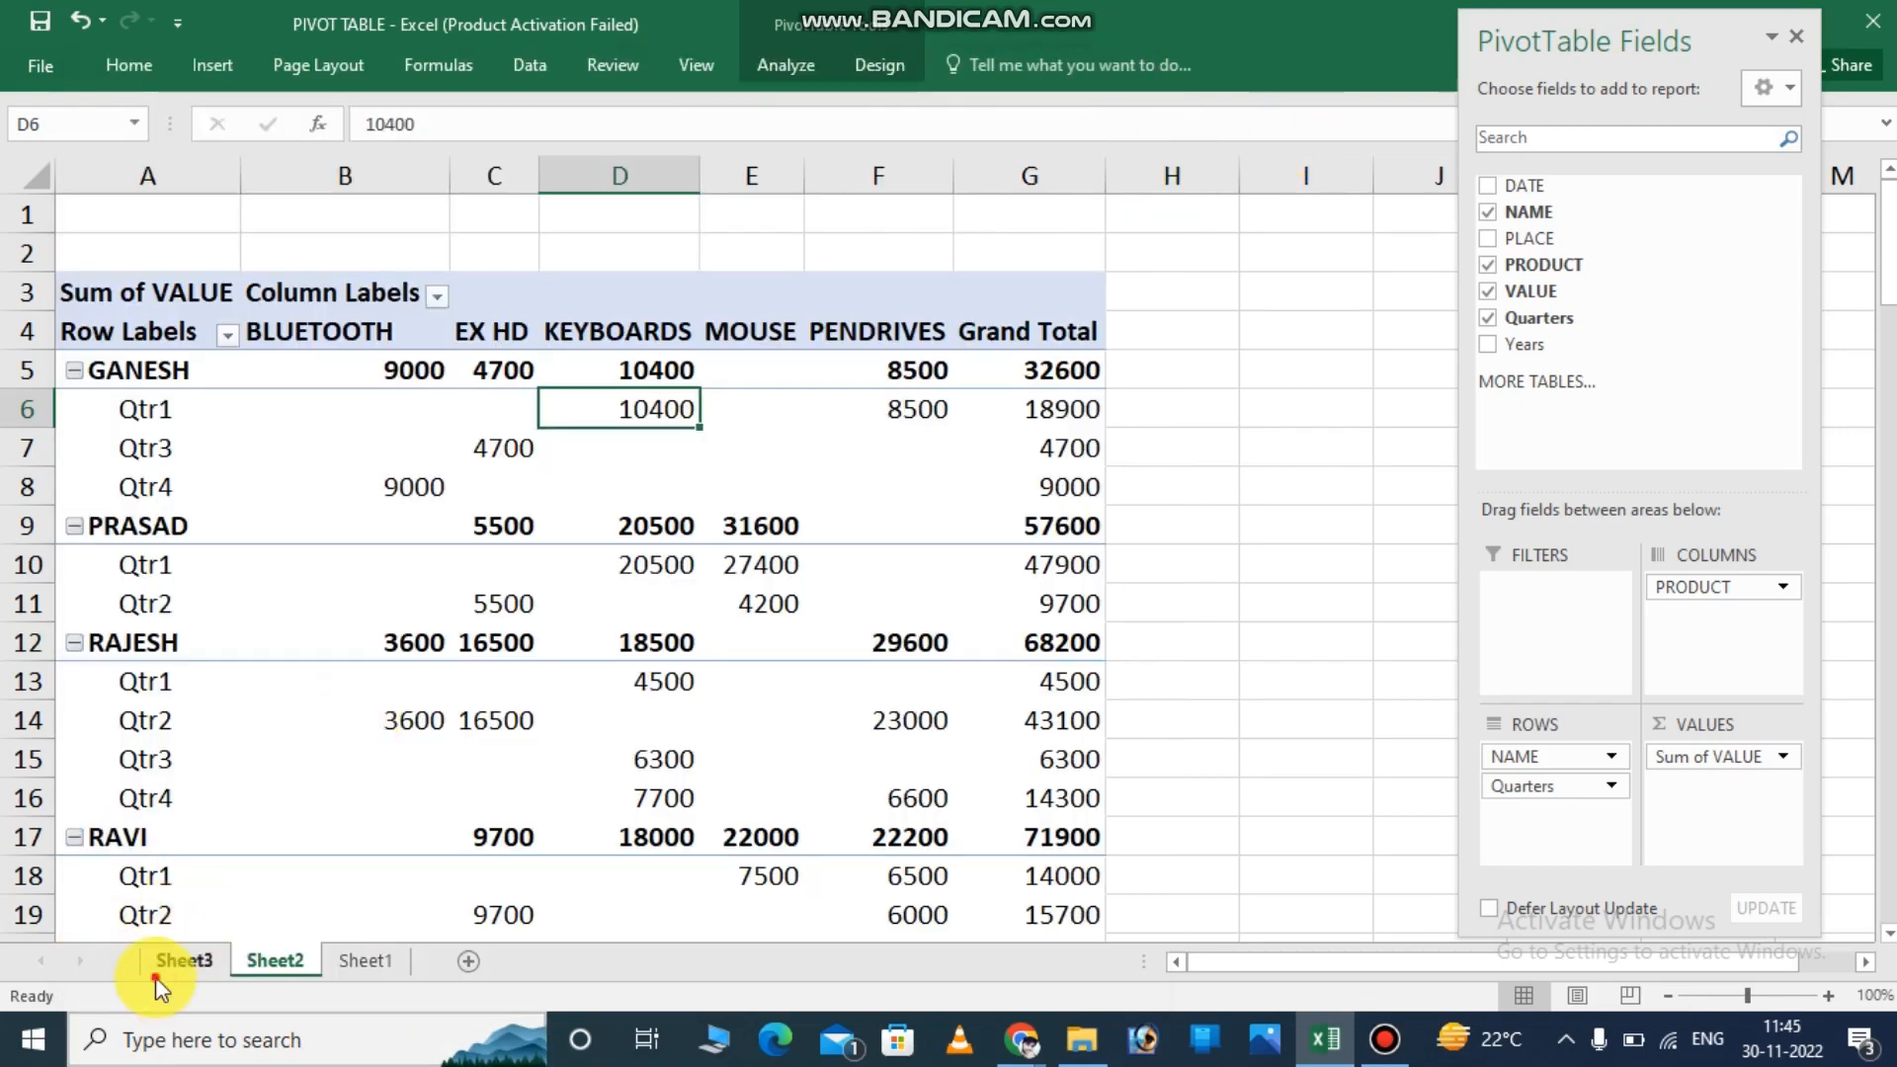
{"action": "left_click", "coordinate": [158, 973]}
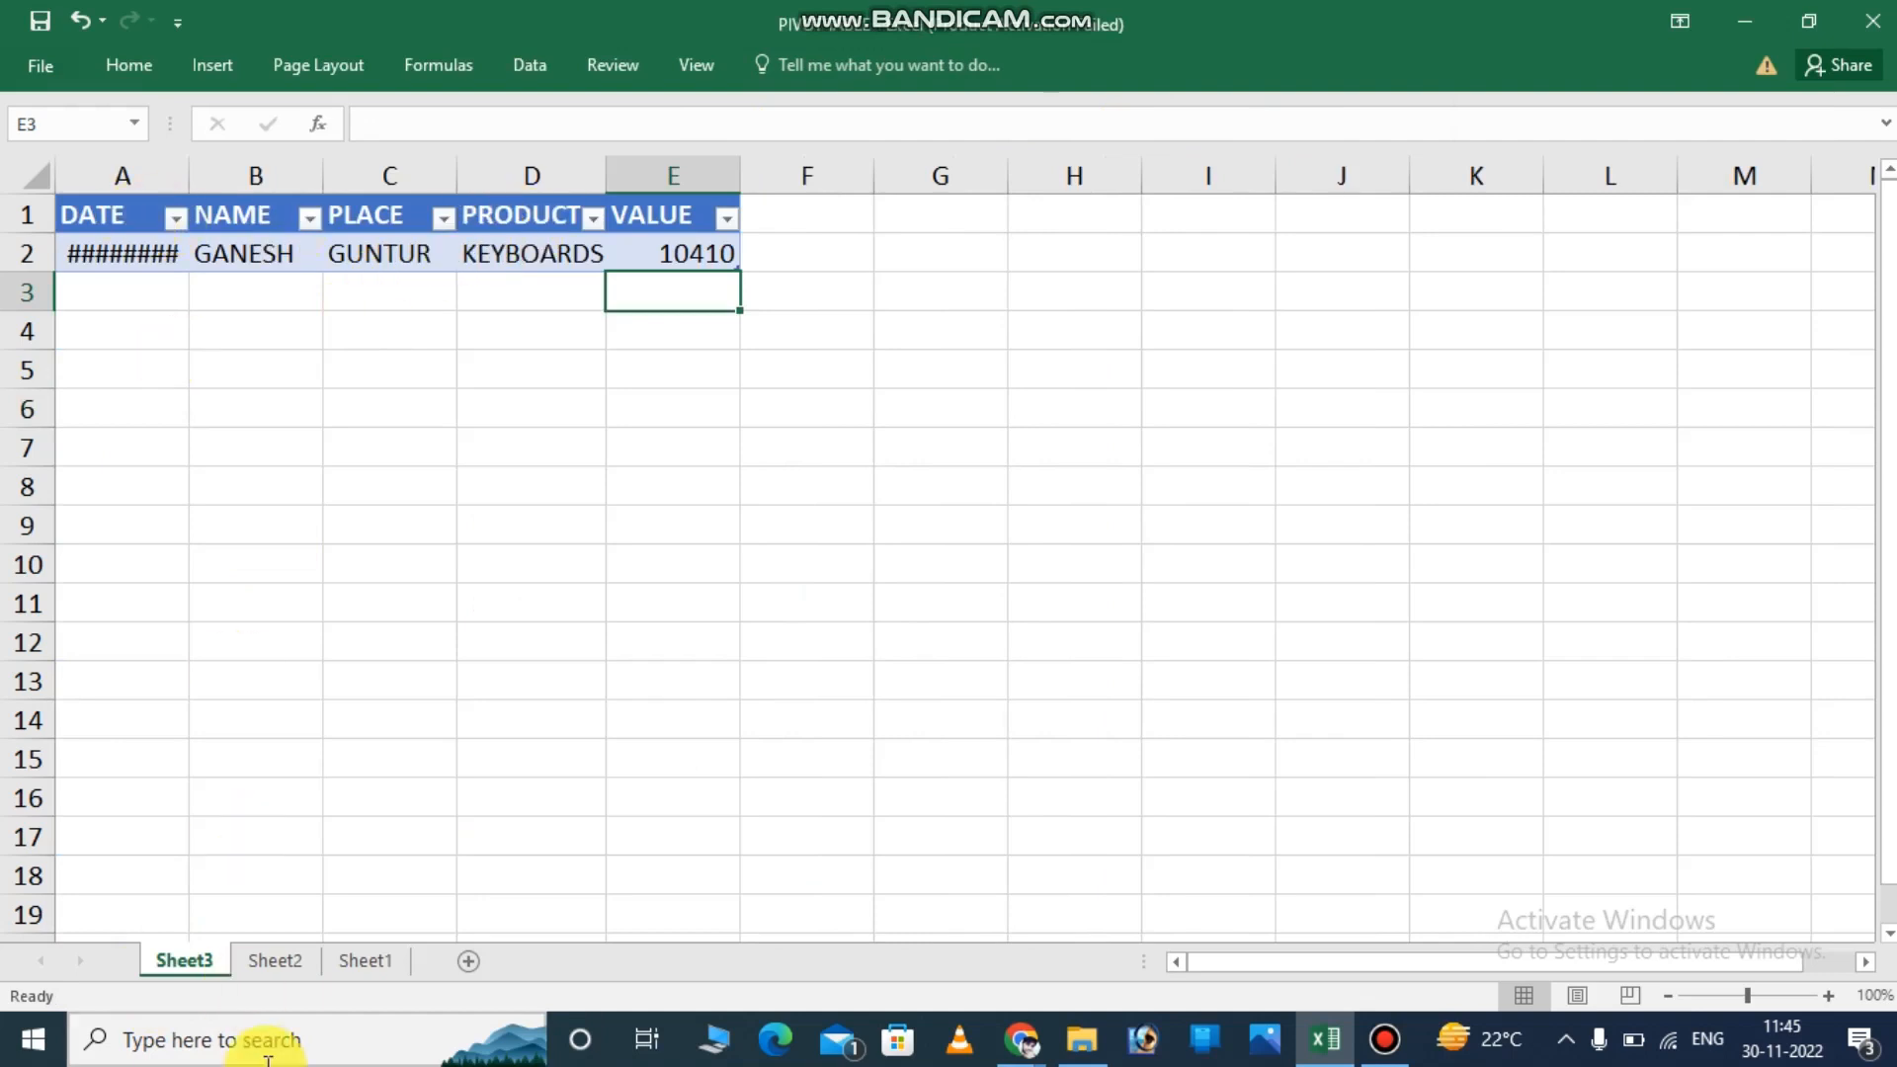
{"action": "left_click", "coordinate": [332, 966]}
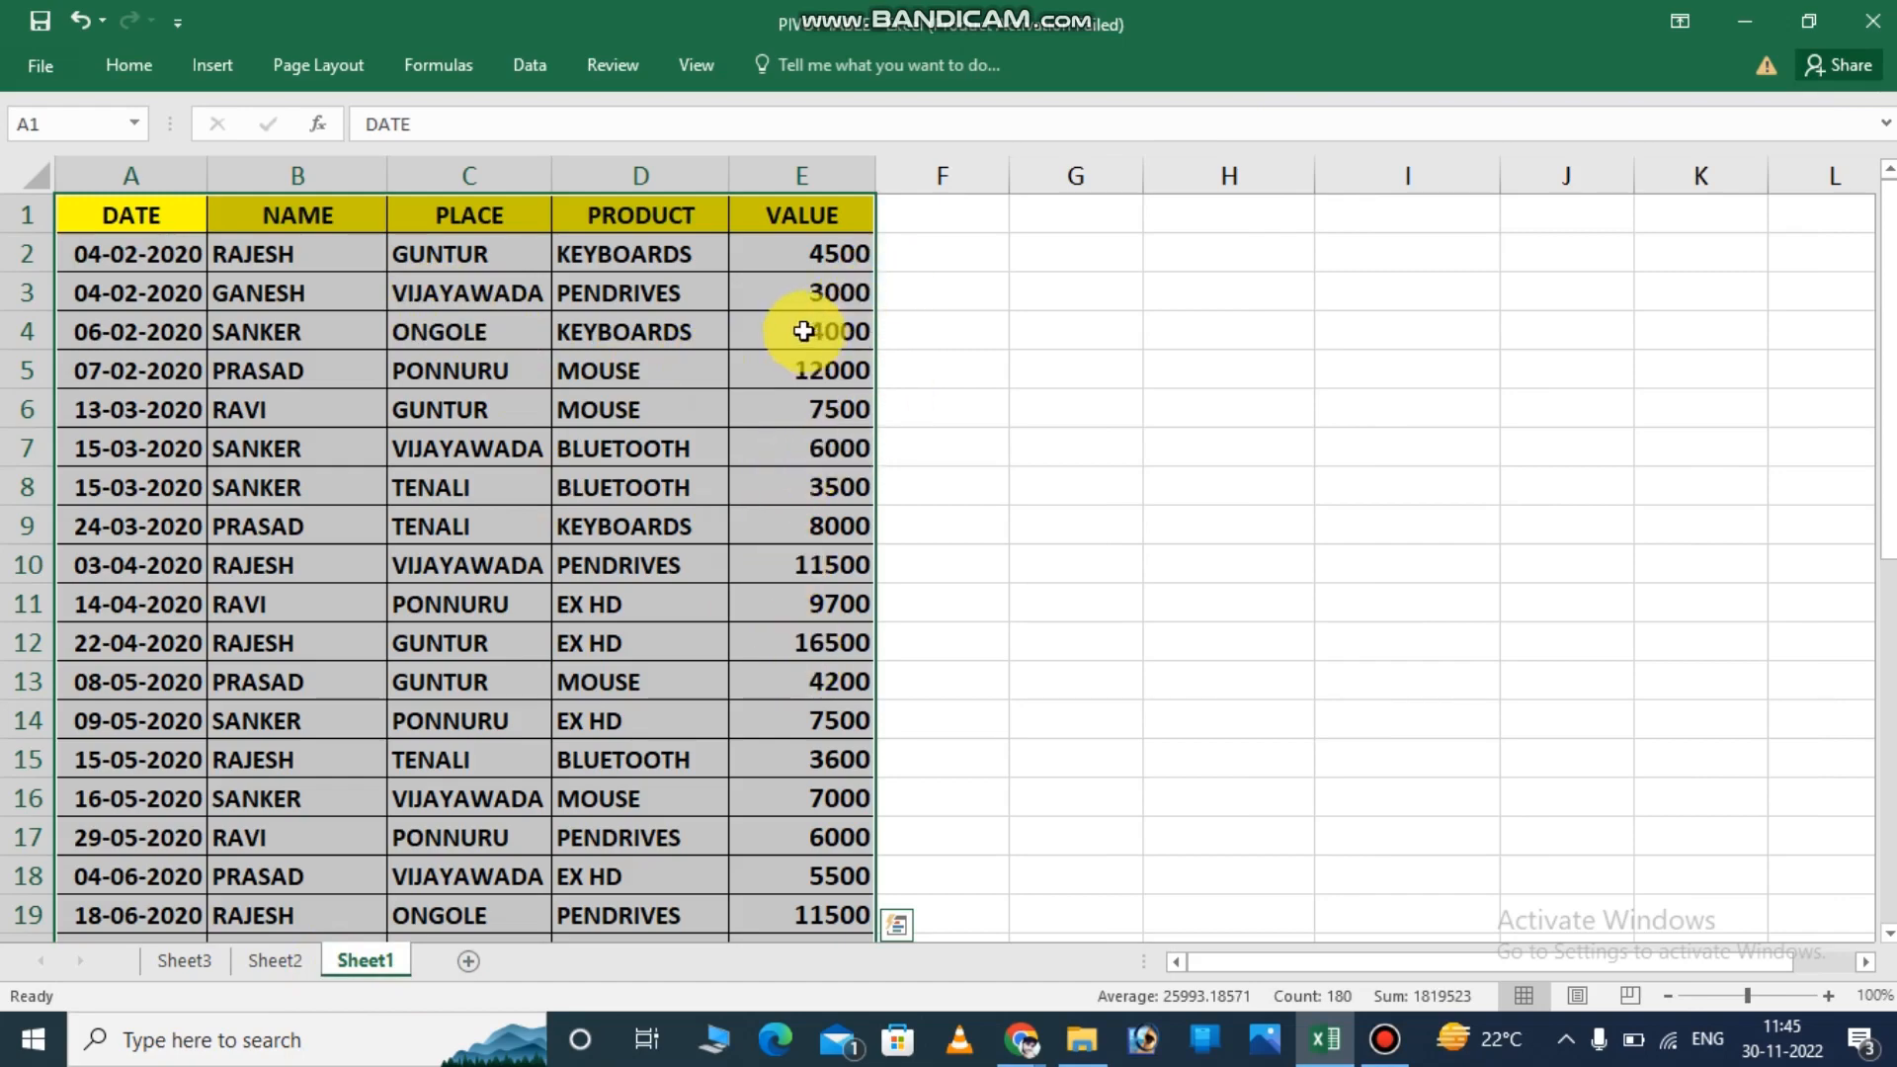
{"action": "scroll", "coordinate": [803, 331], "scroll_direction": "down", "scroll_amount": 6}
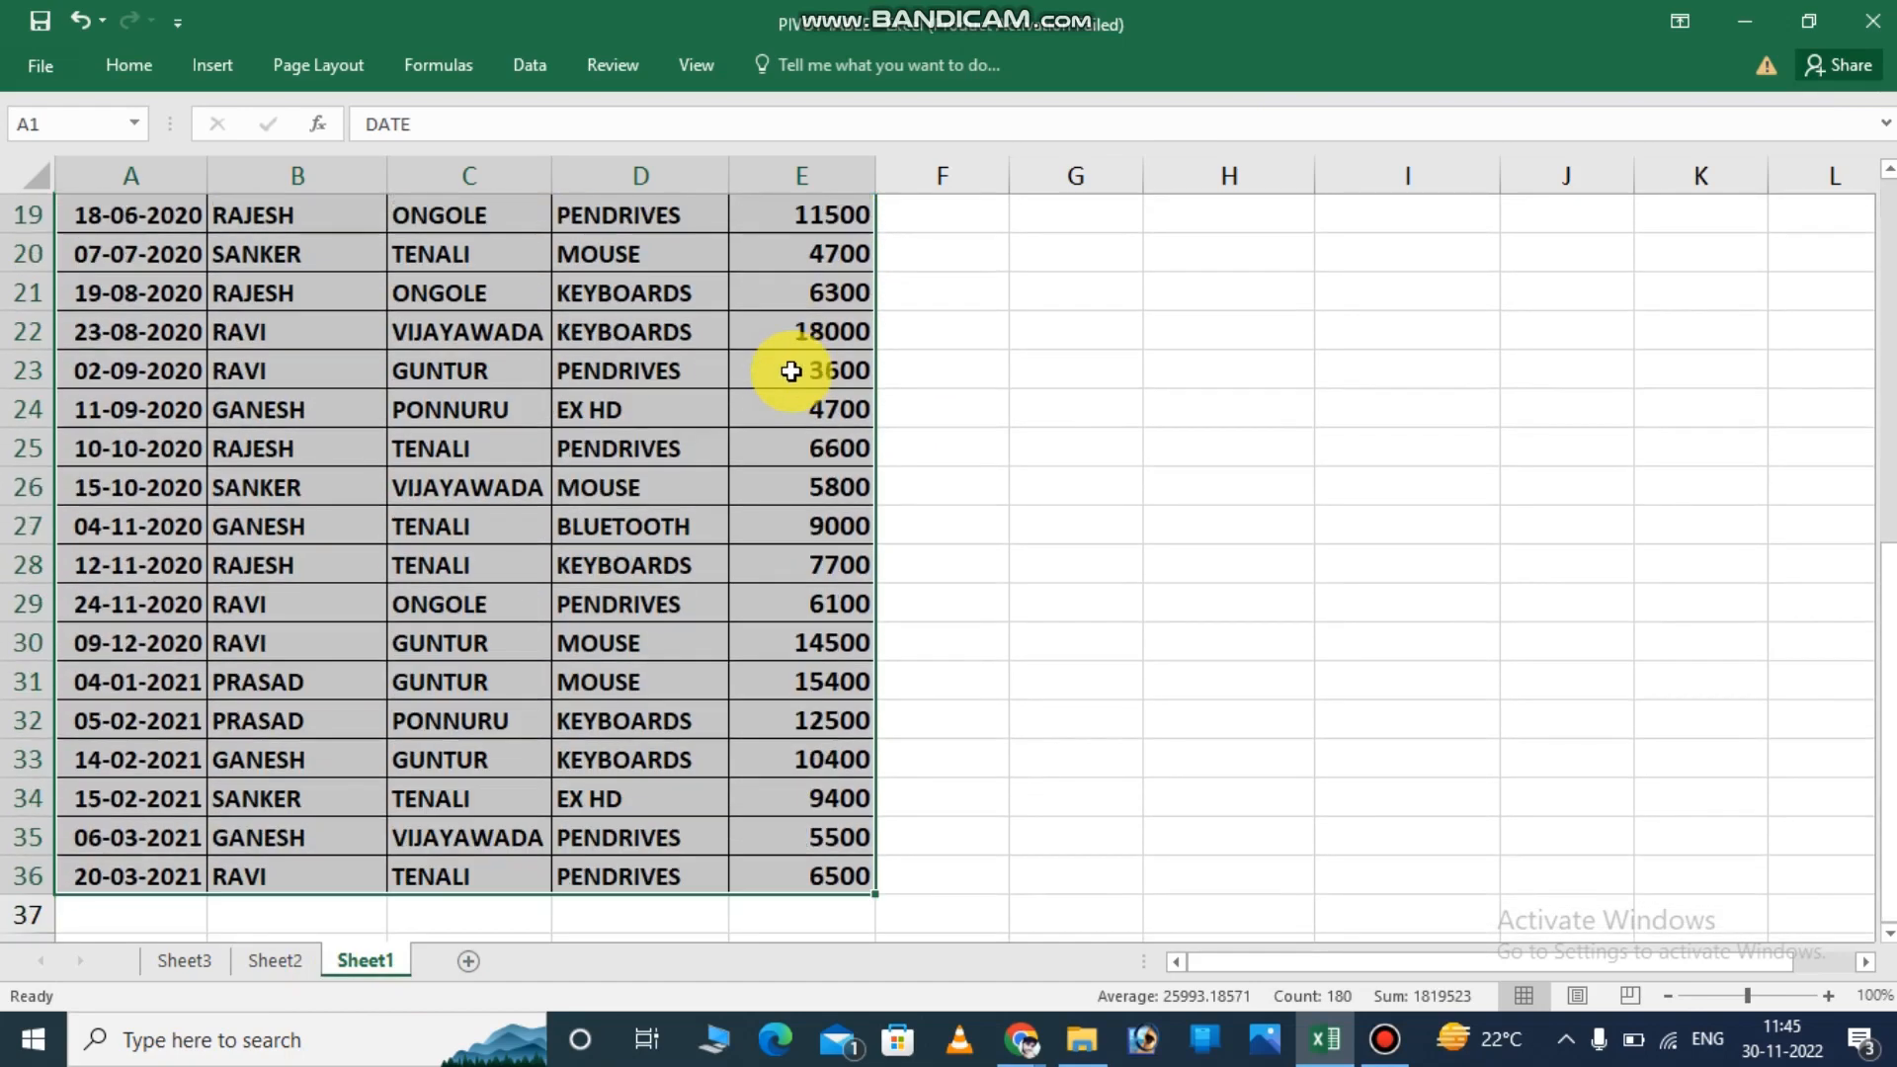
{"action": "scroll", "coordinate": [778, 399], "scroll_direction": "up", "scroll_amount": 2}
{"action": "scroll", "coordinate": [766, 402], "scroll_direction": "up", "scroll_amount": 2}
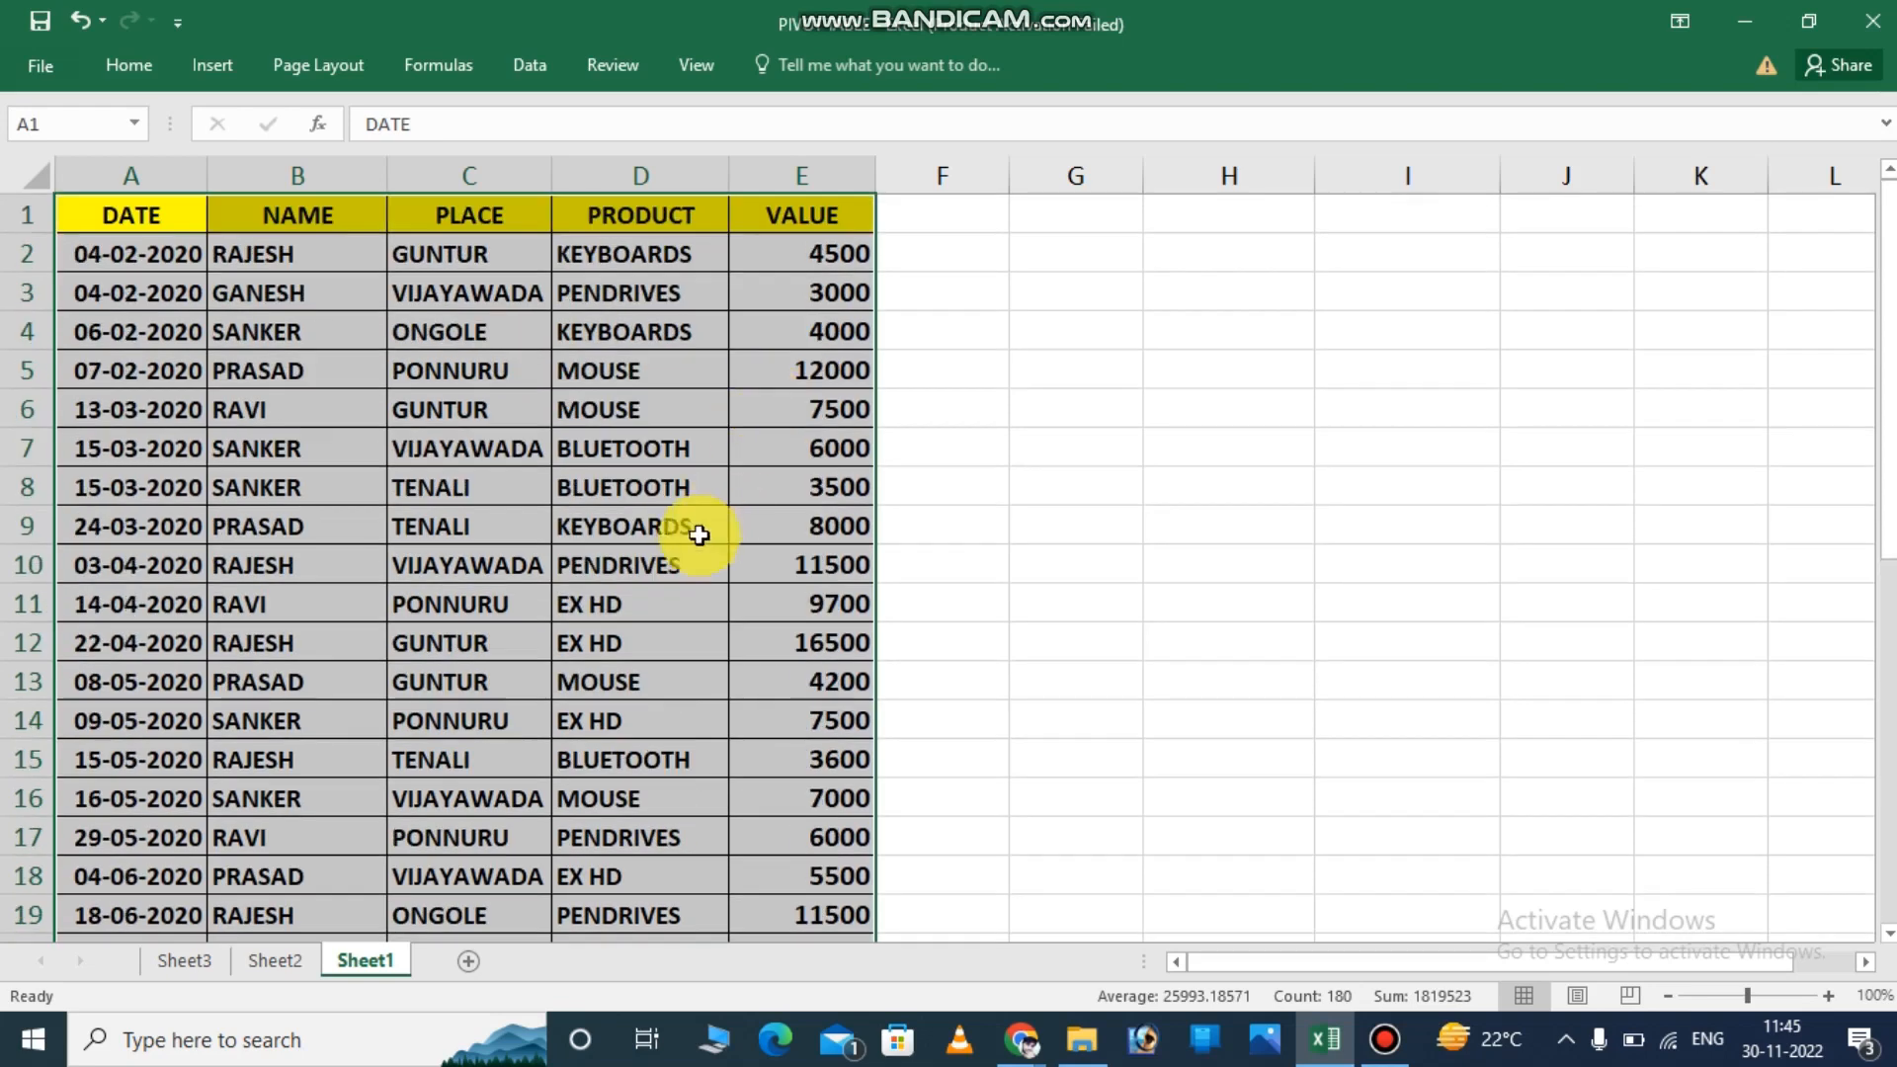
{"action": "left_click", "coordinate": [276, 964]}
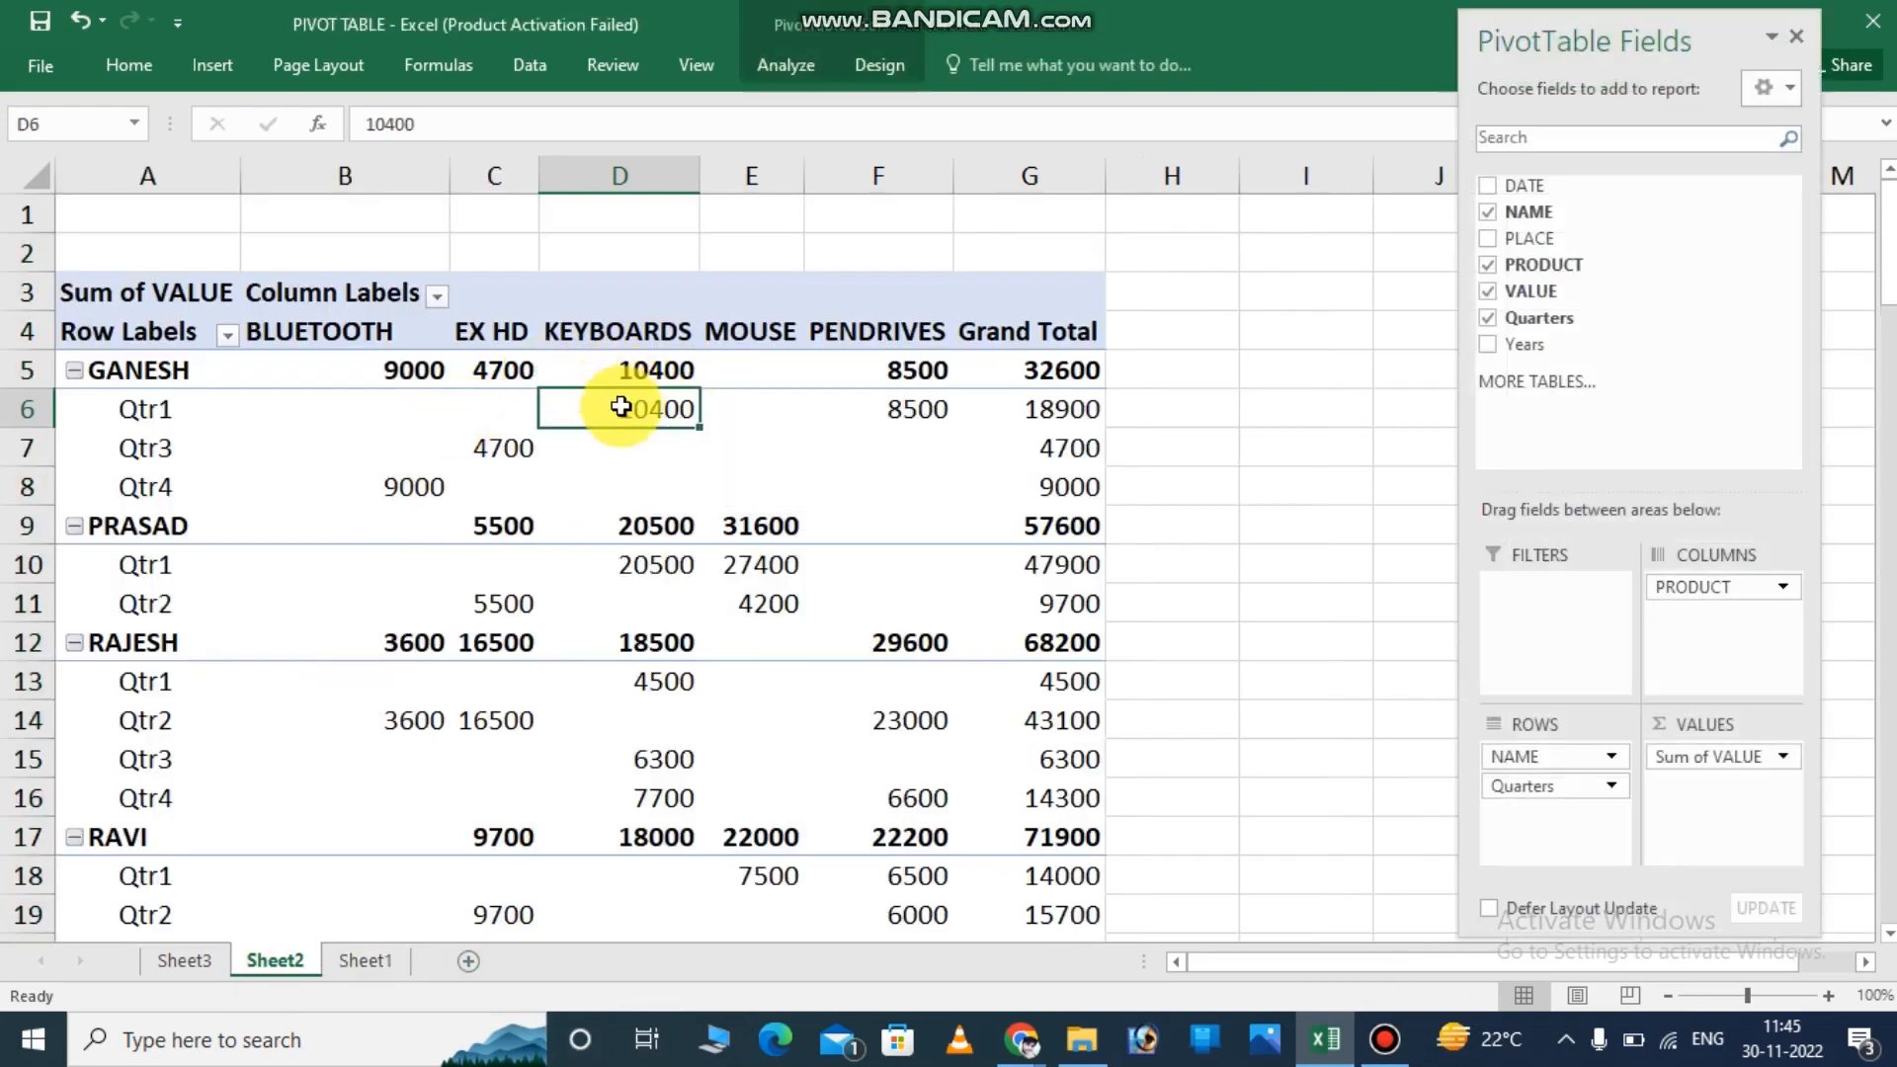
{"action": "mouse_move", "coordinate": [623, 413]}
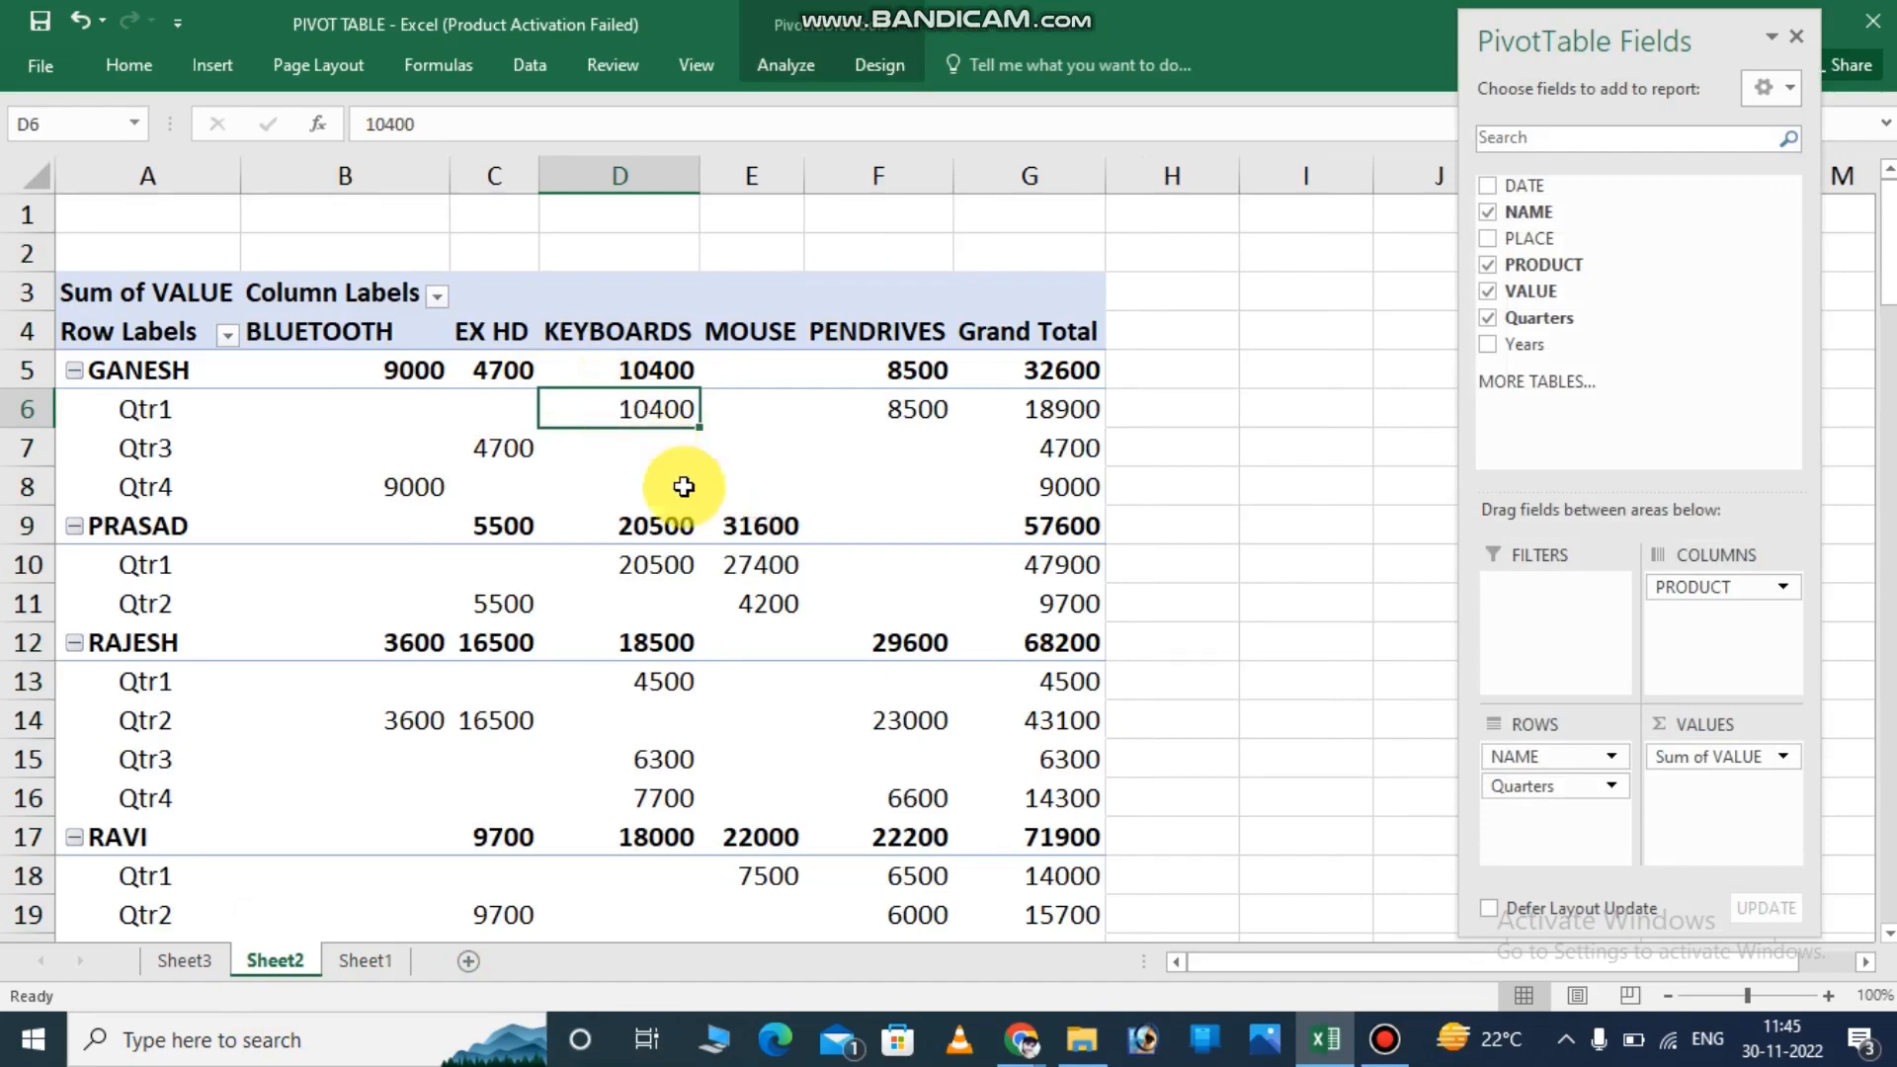
In the Sheet1 source data, set the VALUE of the 14-02-2021 KEYBOARDS record in E33 to 10410.
{"action": "left_click", "coordinate": [366, 957]}
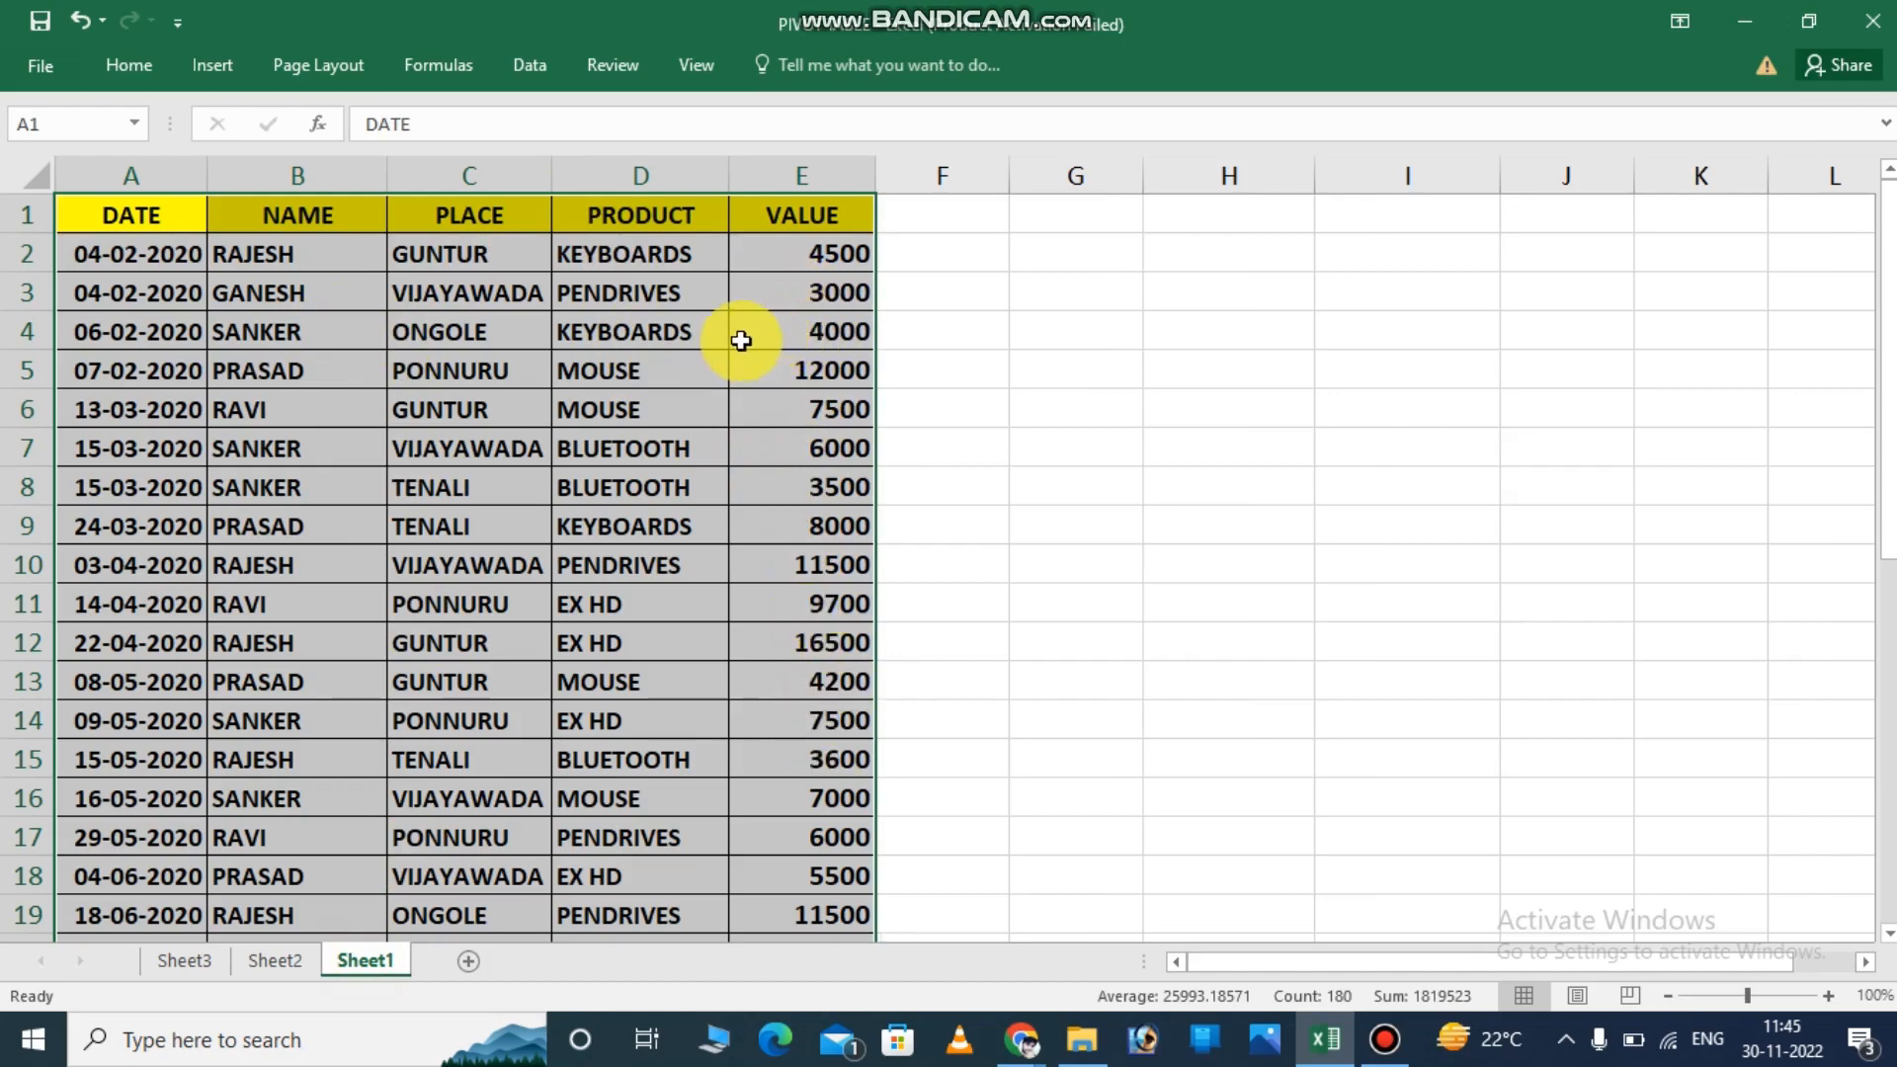
{"action": "scroll", "coordinate": [701, 302], "scroll_direction": "down", "scroll_amount": 1}
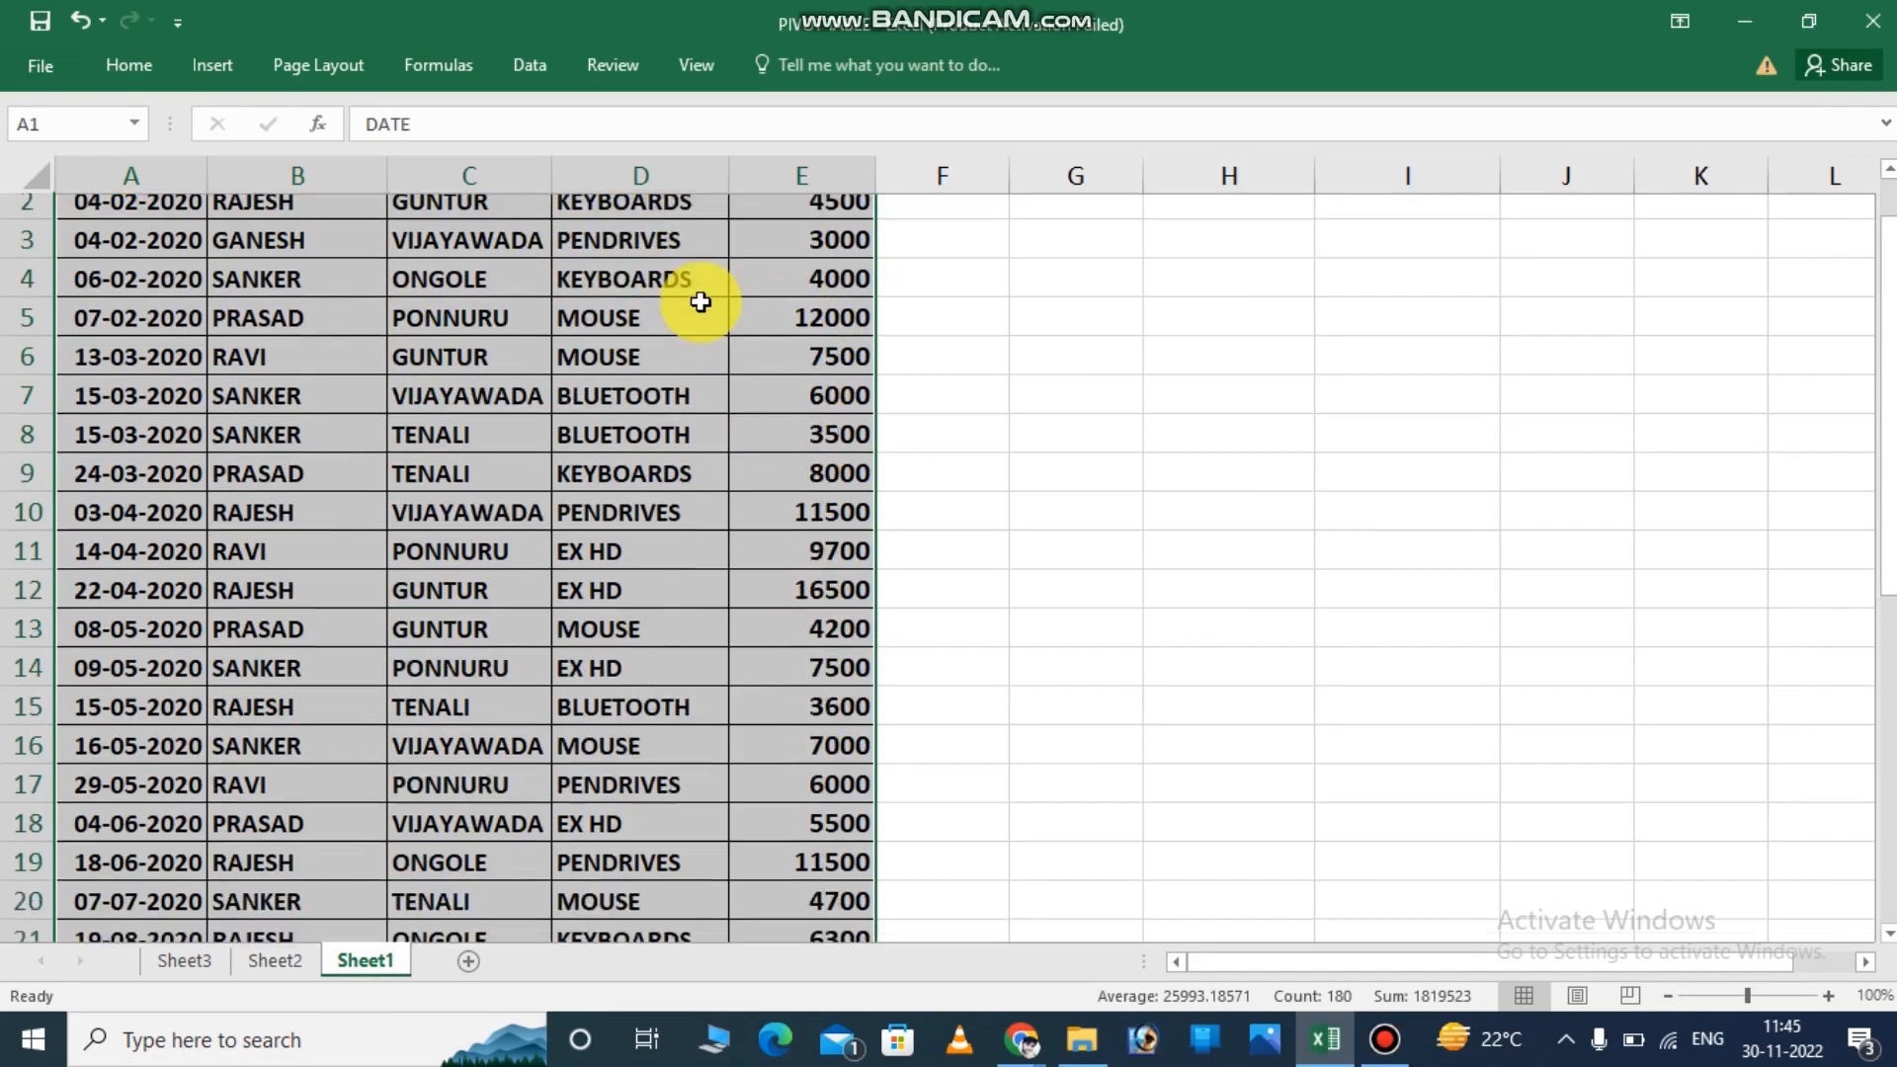
{"action": "scroll", "coordinate": [701, 301], "scroll_direction": "down", "scroll_amount": 5}
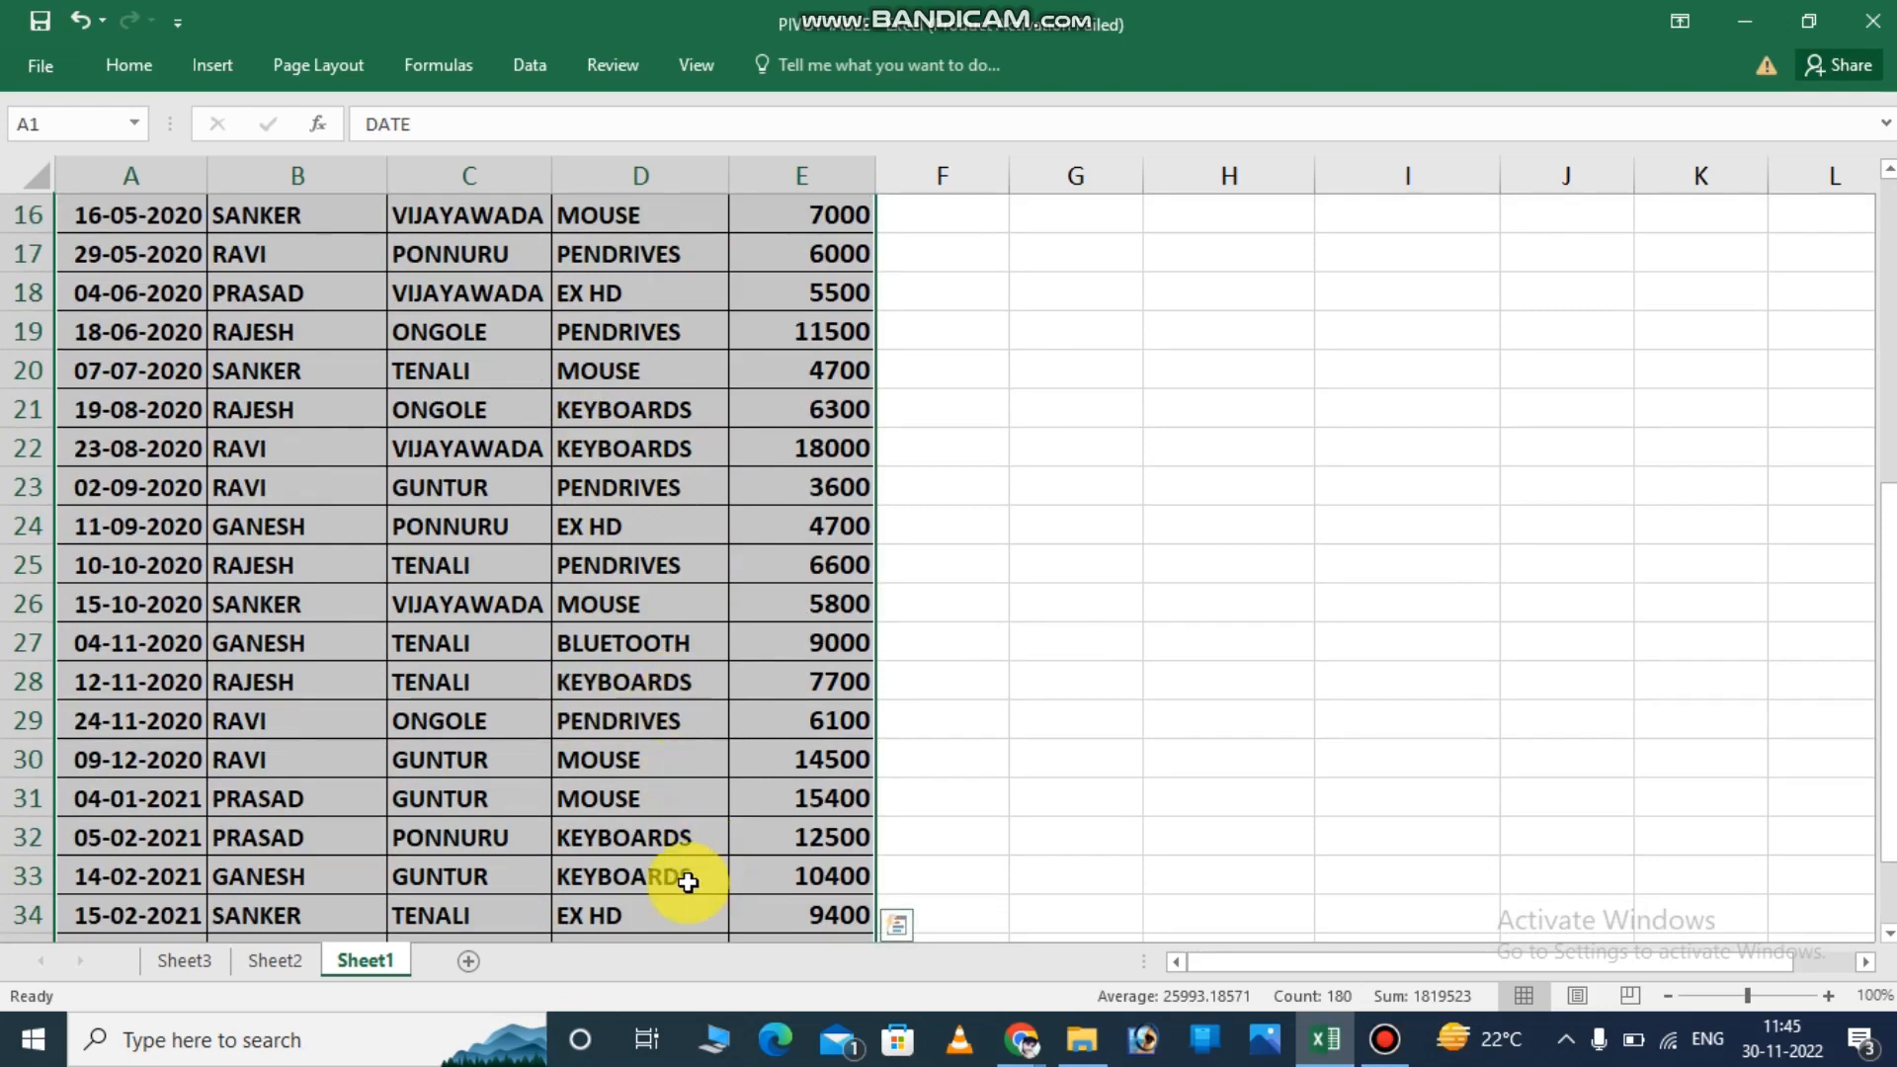
{"action": "left_click", "coordinate": [856, 880]}
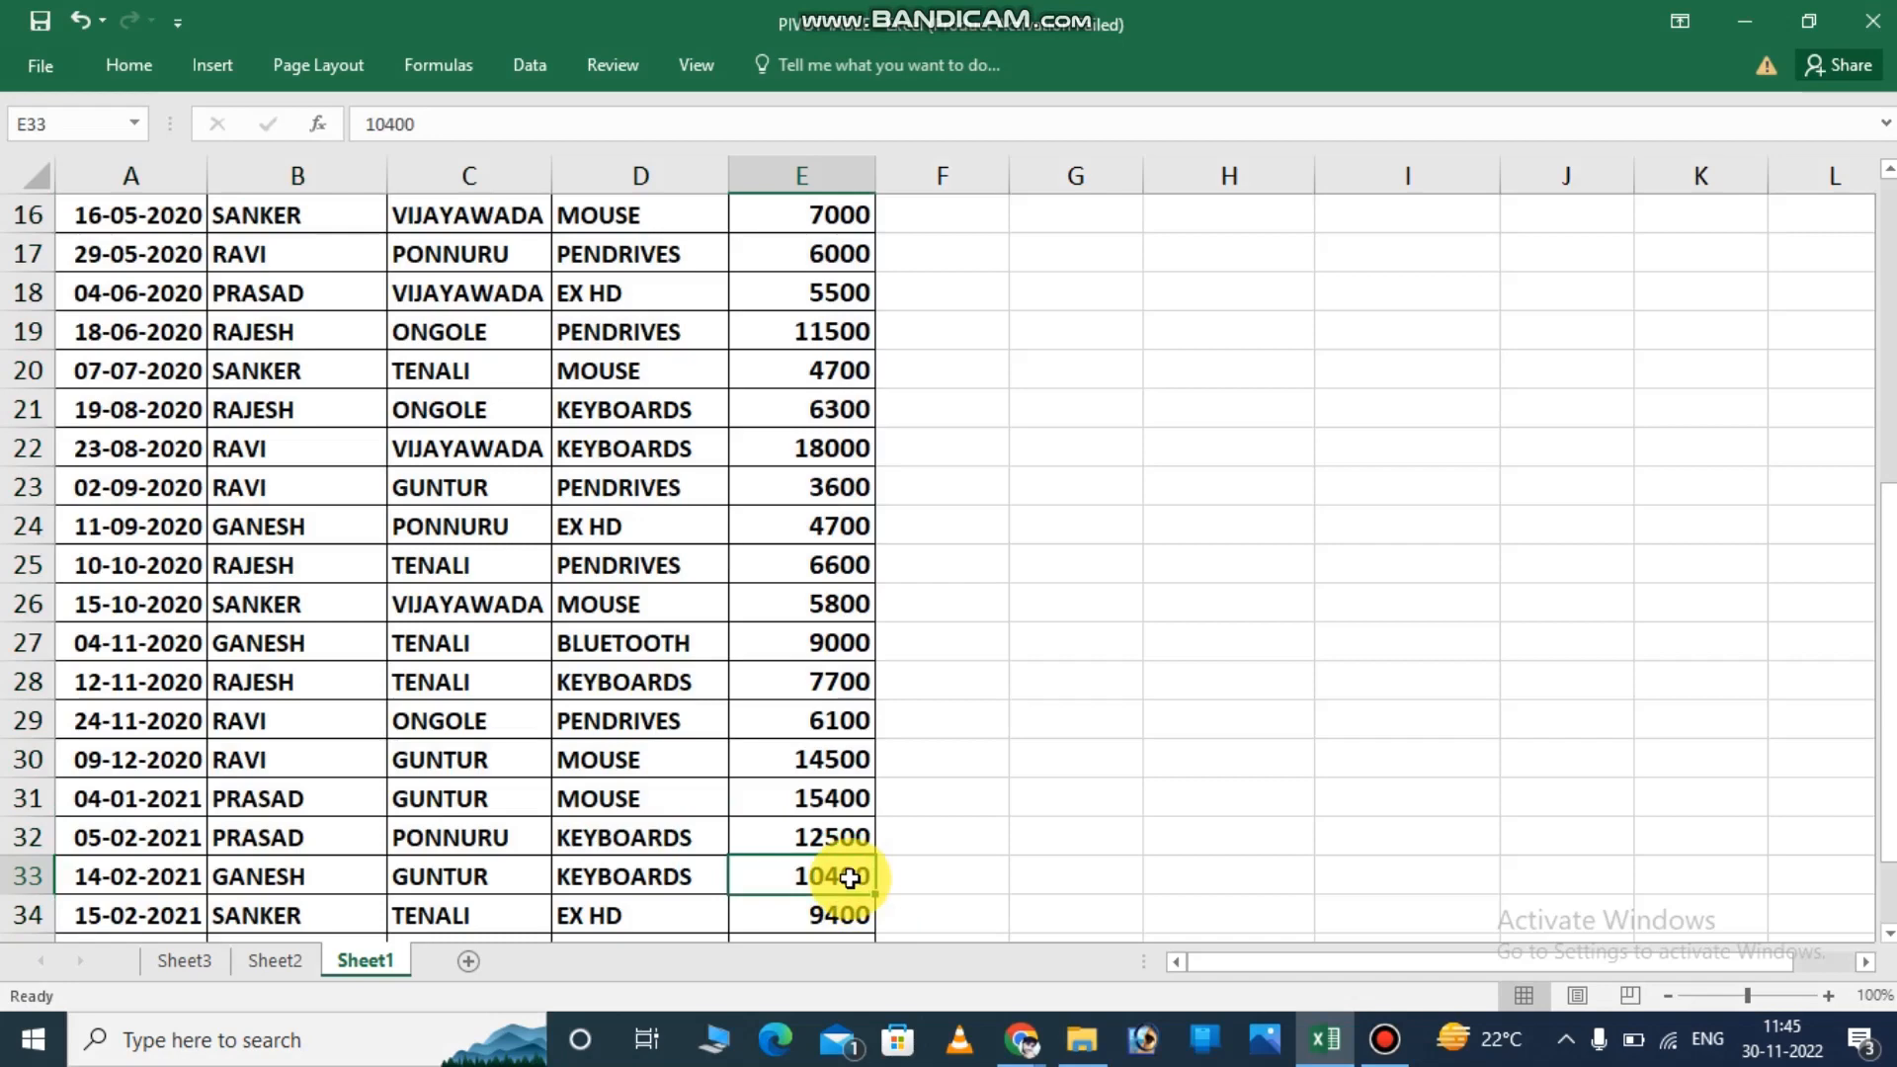
{"action": "type", "text": "1"}
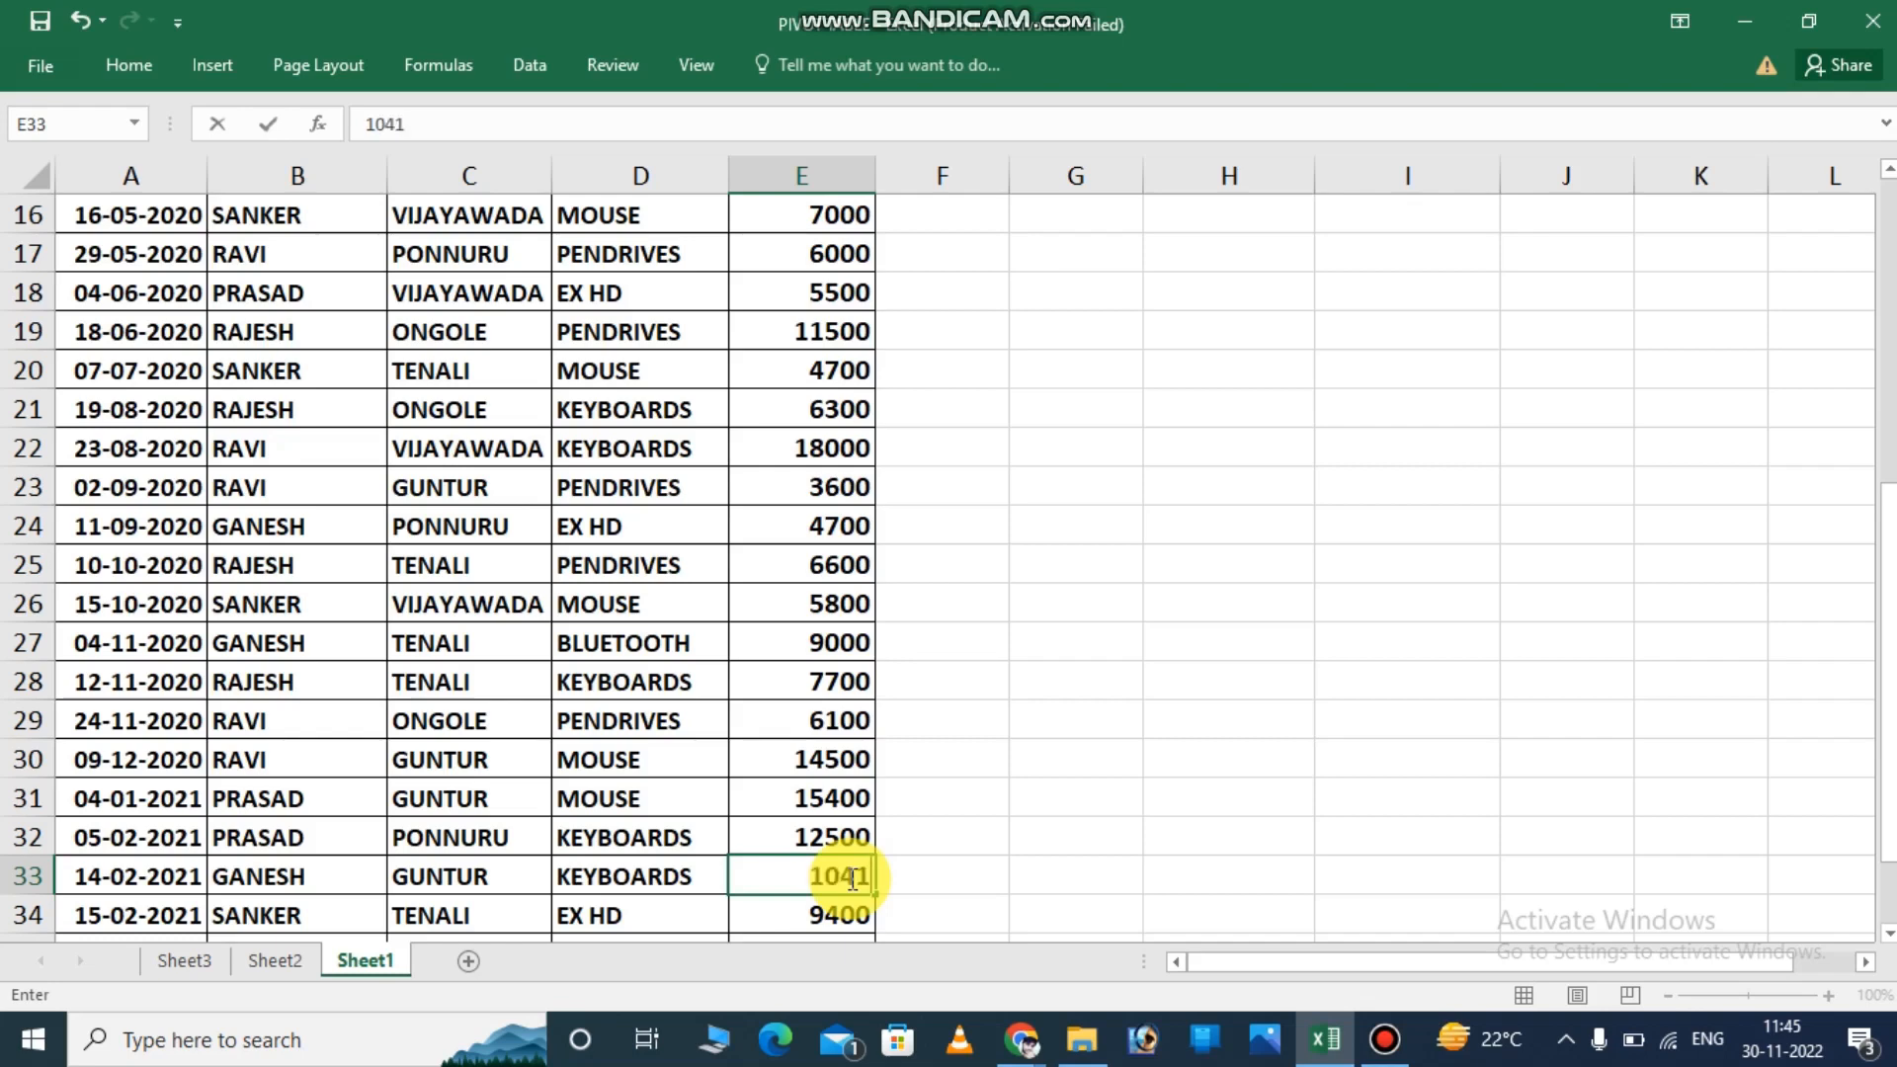
{"action": "type", "text": "0410"}
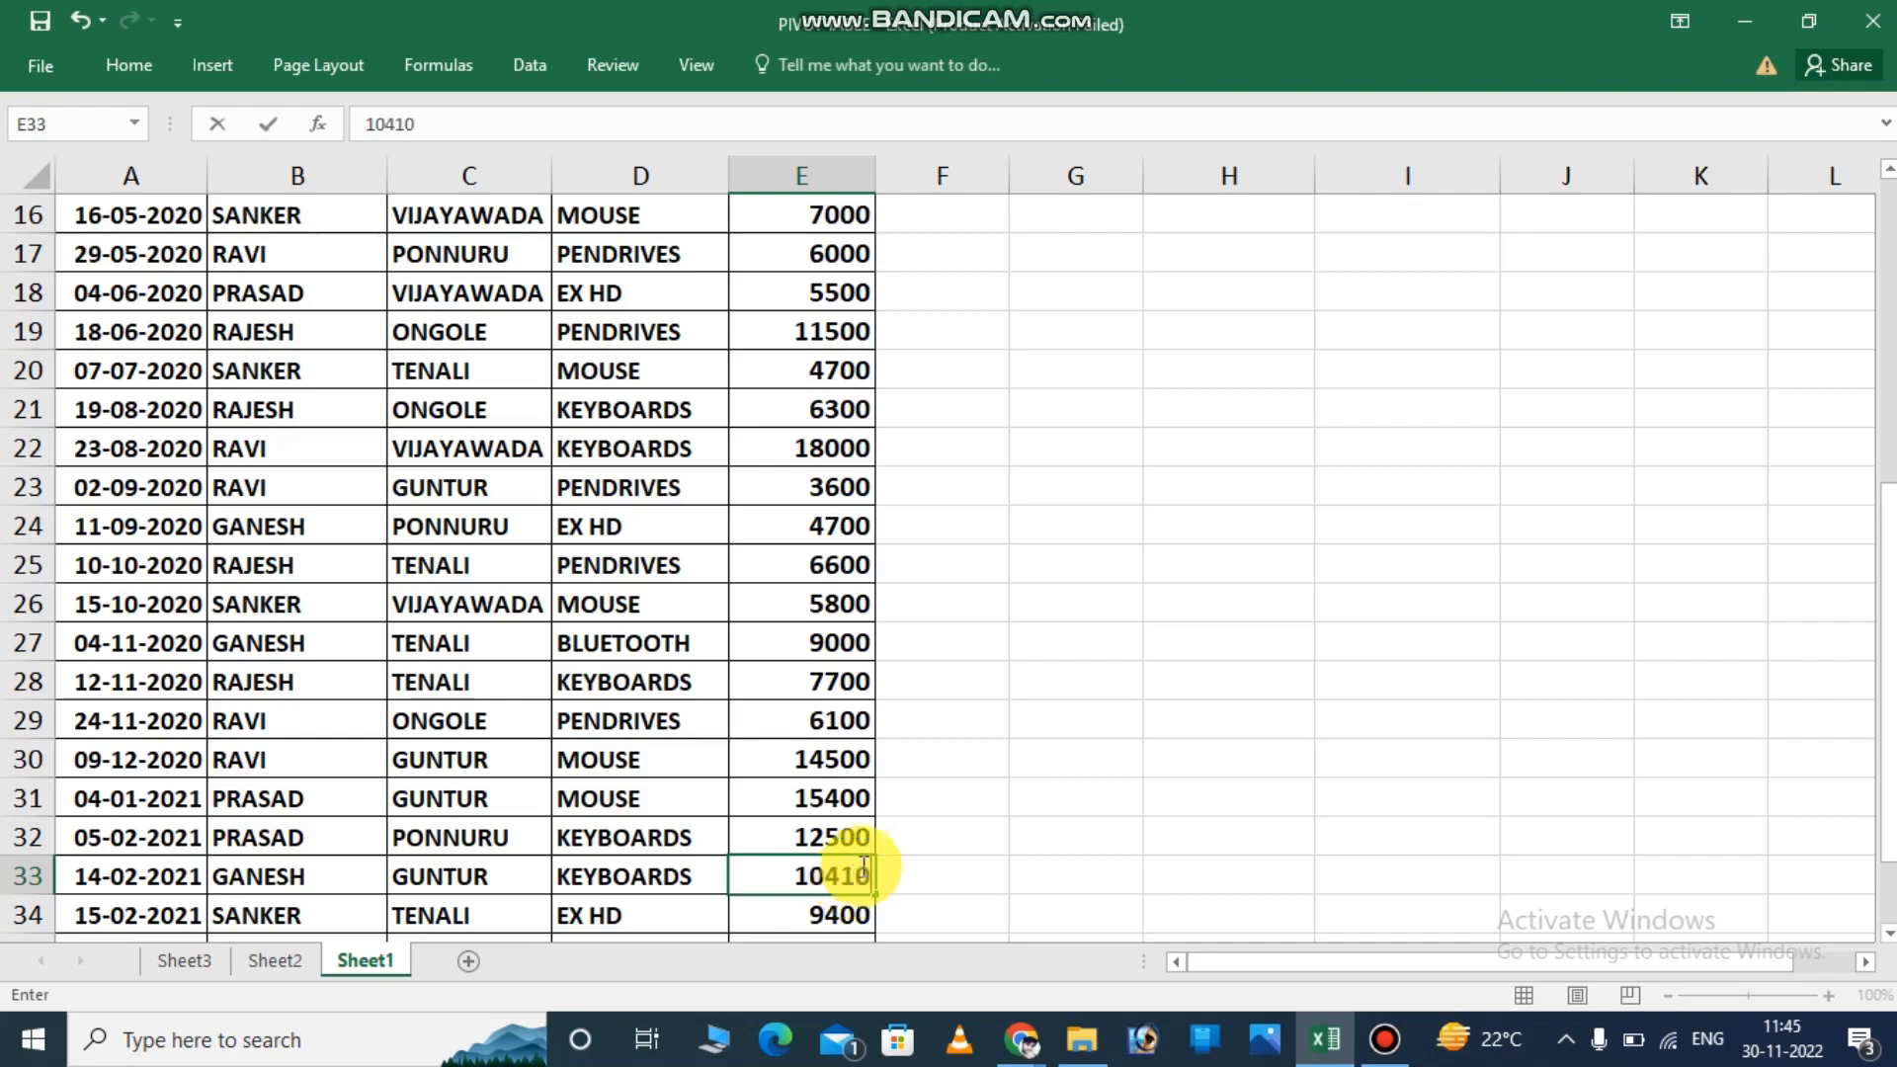
Refresh the PivotTable on Sheet2 and review its product values and totals down to the Grand Total row.
{"action": "left_click", "coordinate": [280, 968]}
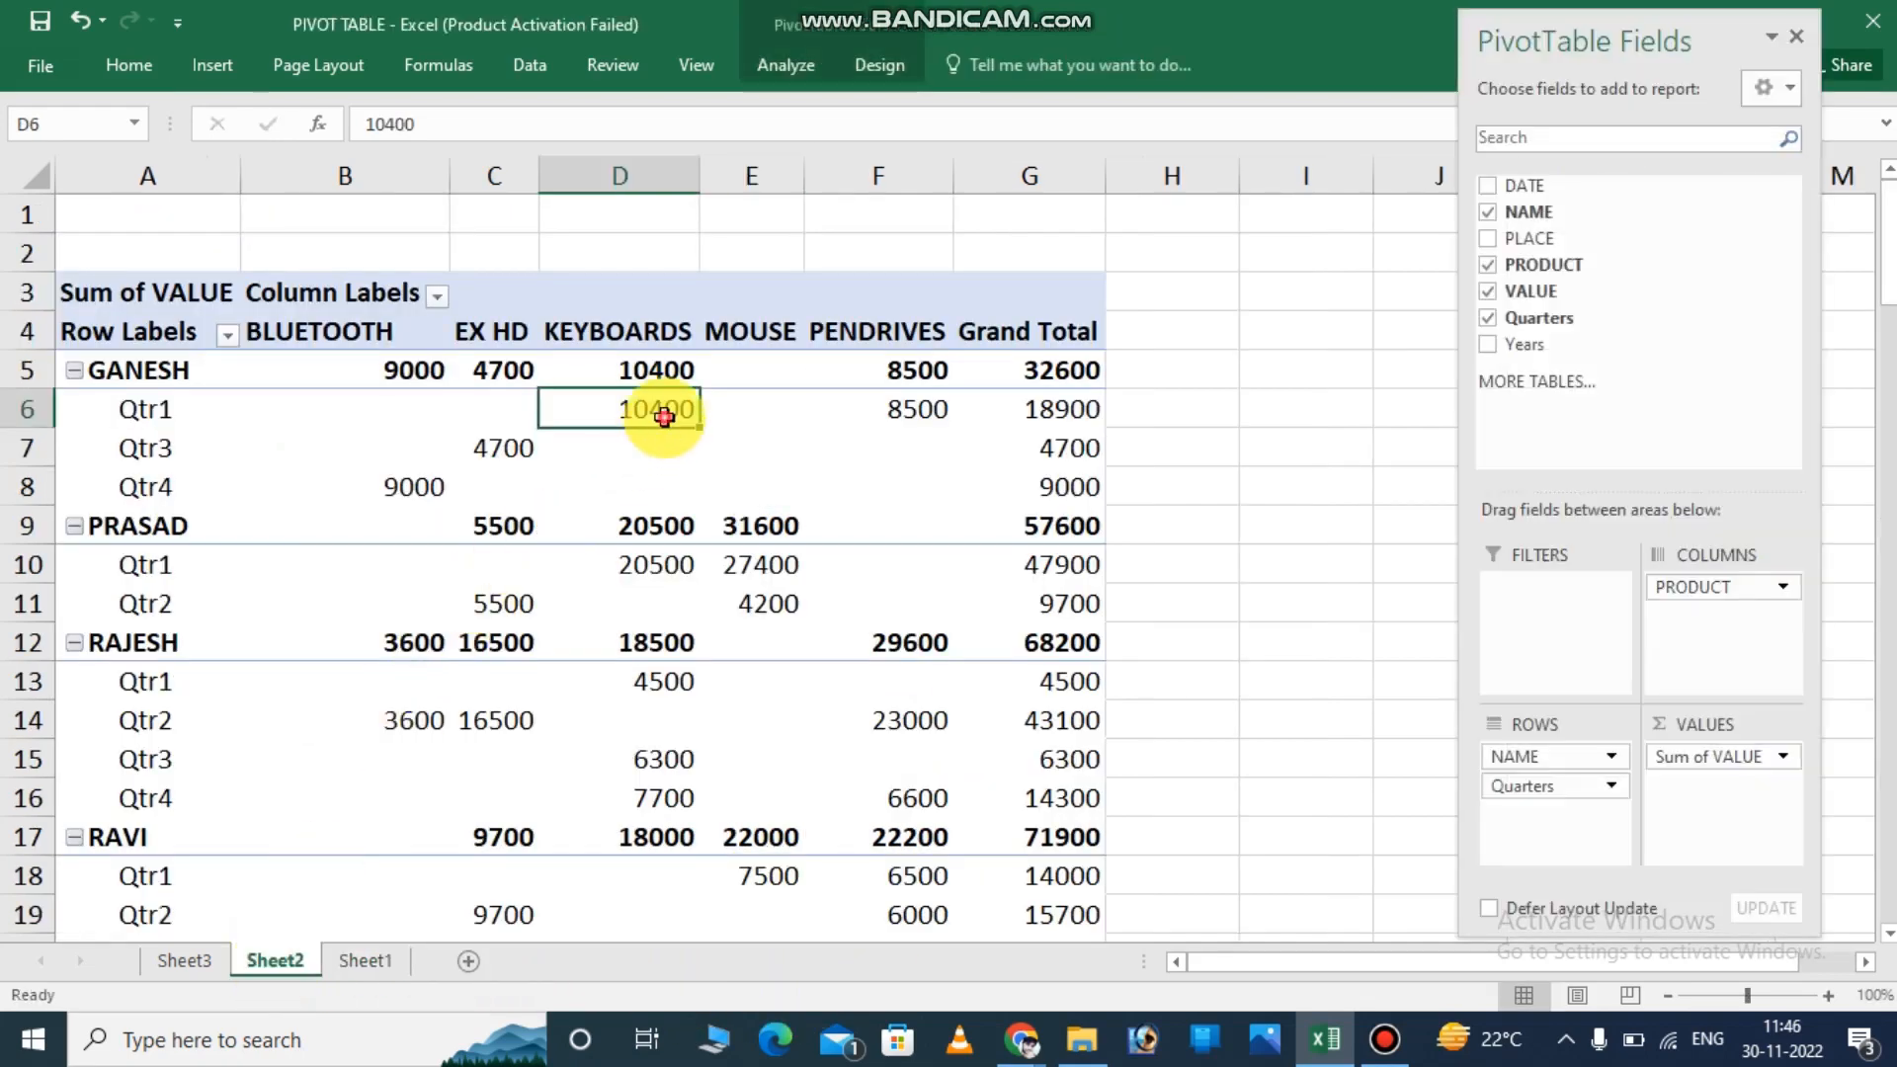
{"action": "right_click", "coordinate": [678, 407]}
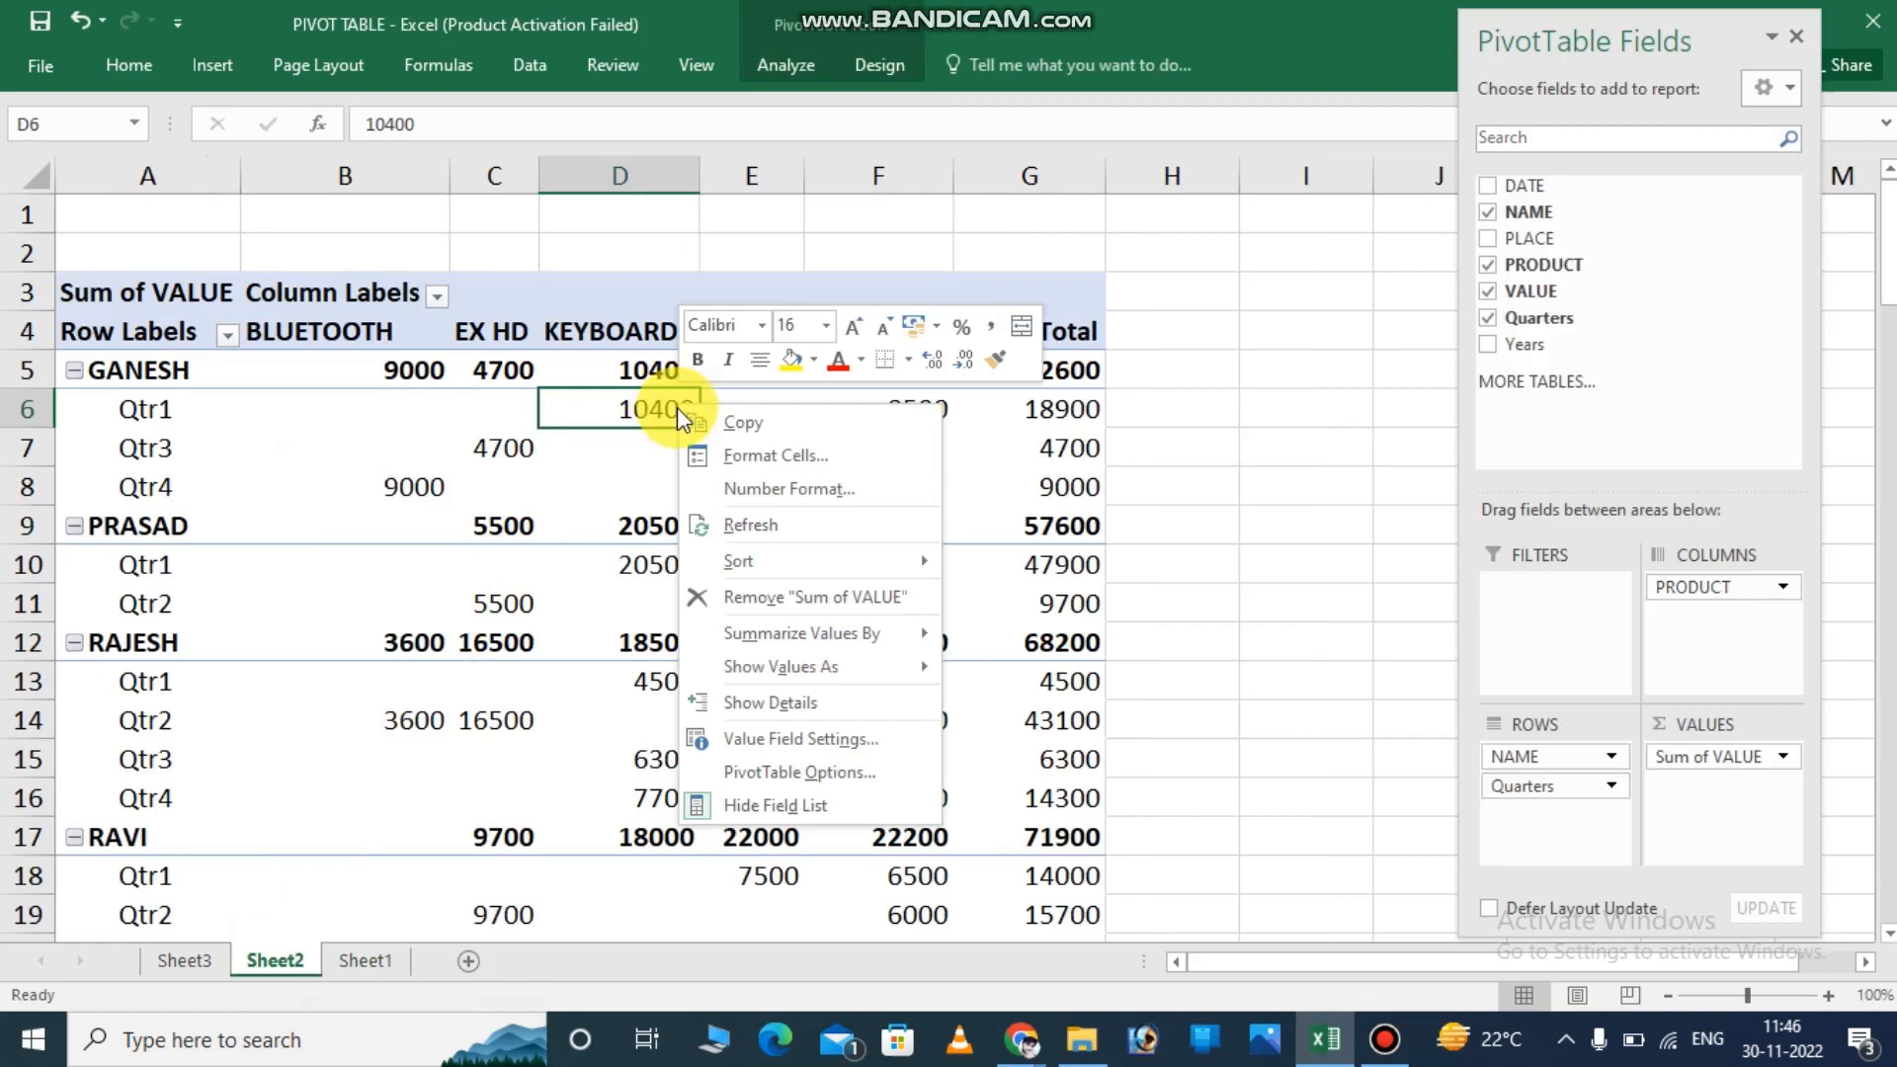
{"action": "left_click", "coordinate": [731, 533]}
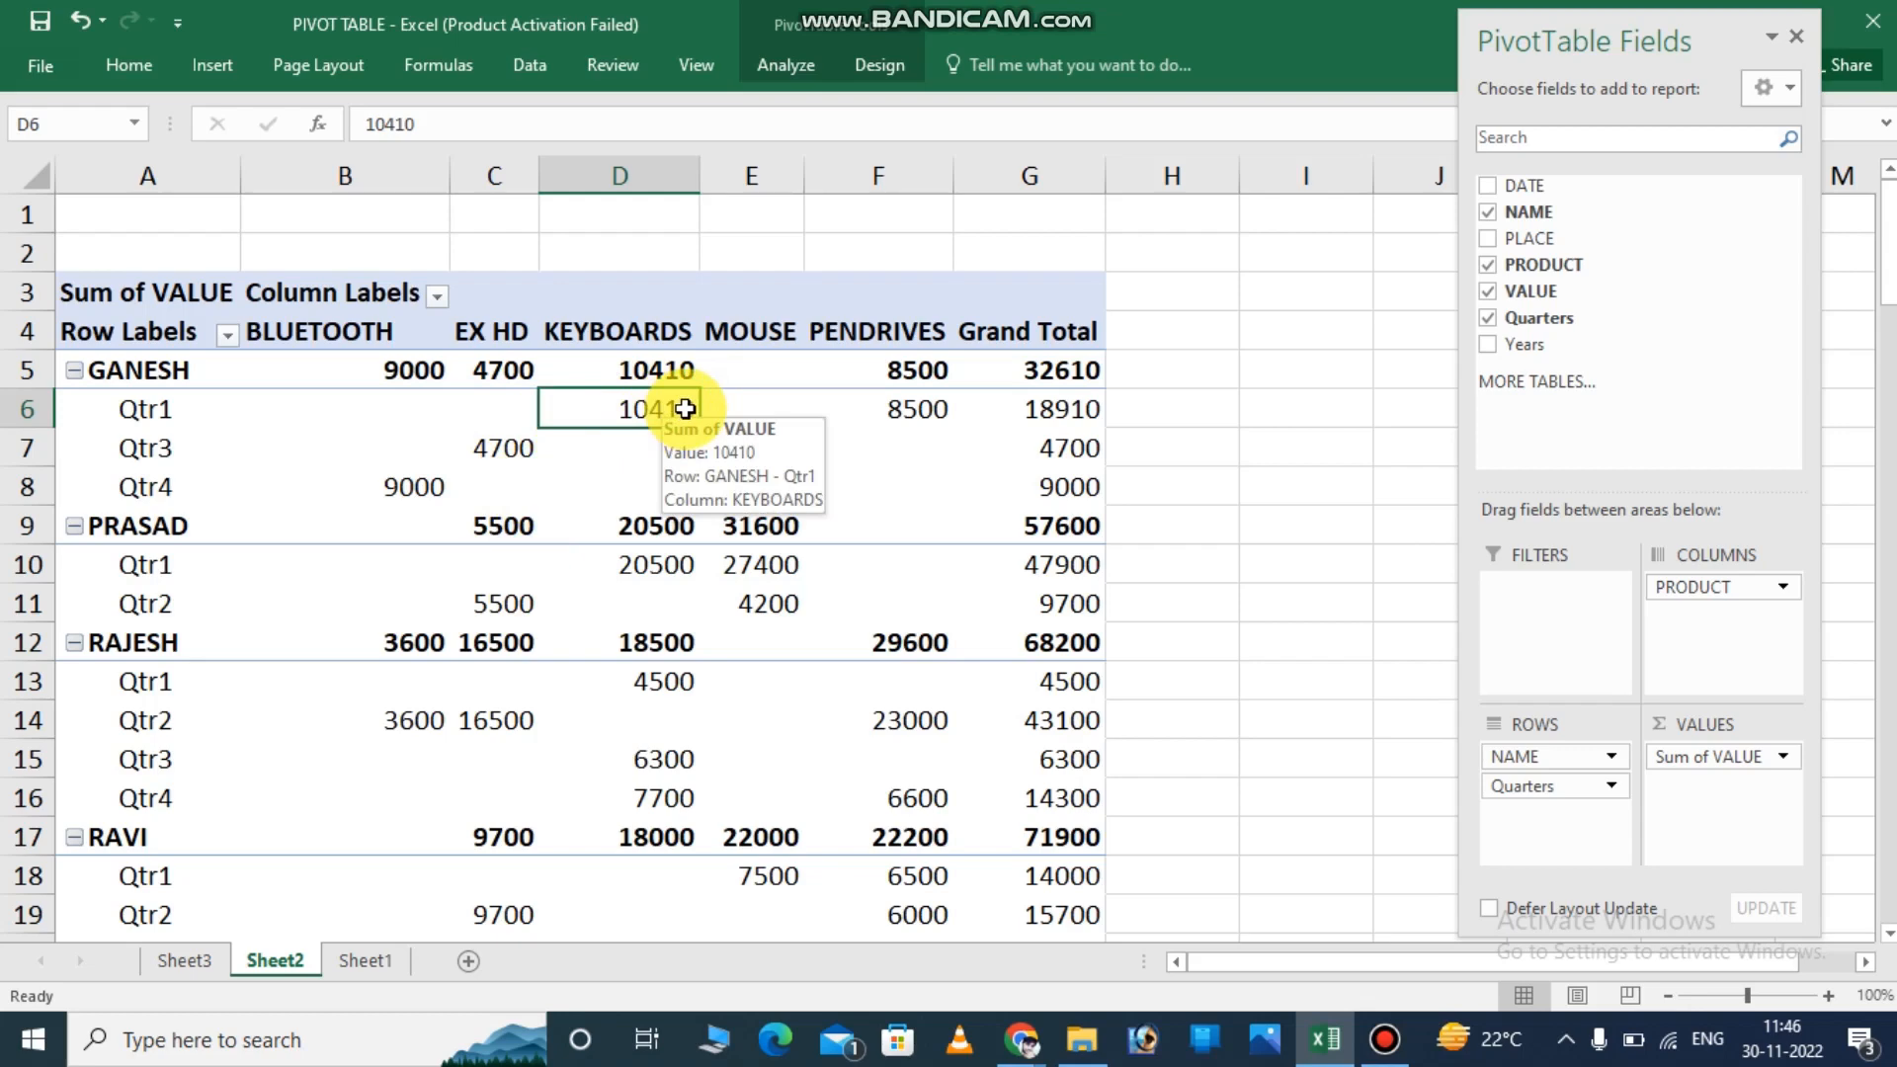
{"action": "scroll", "coordinate": [738, 346], "scroll_direction": "down", "scroll_amount": 5}
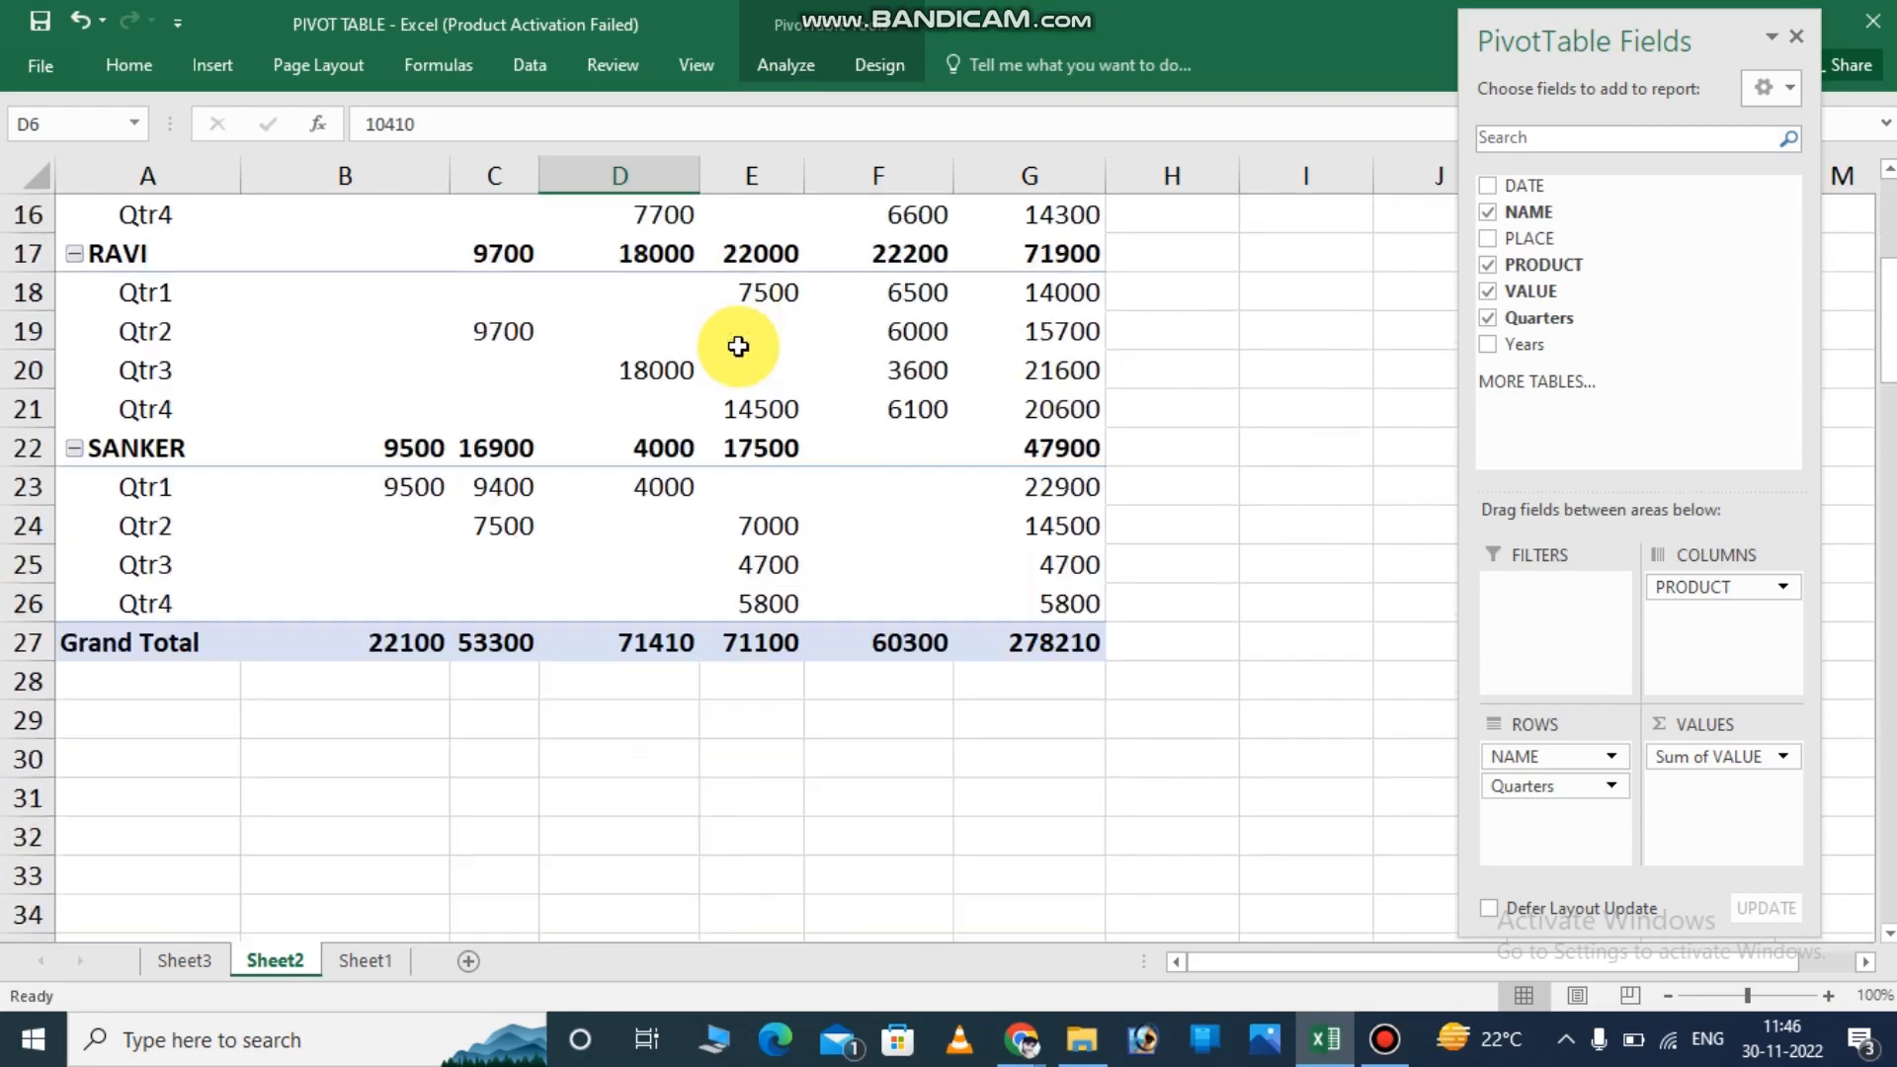
{"action": "mouse_move", "coordinate": [738, 346]}
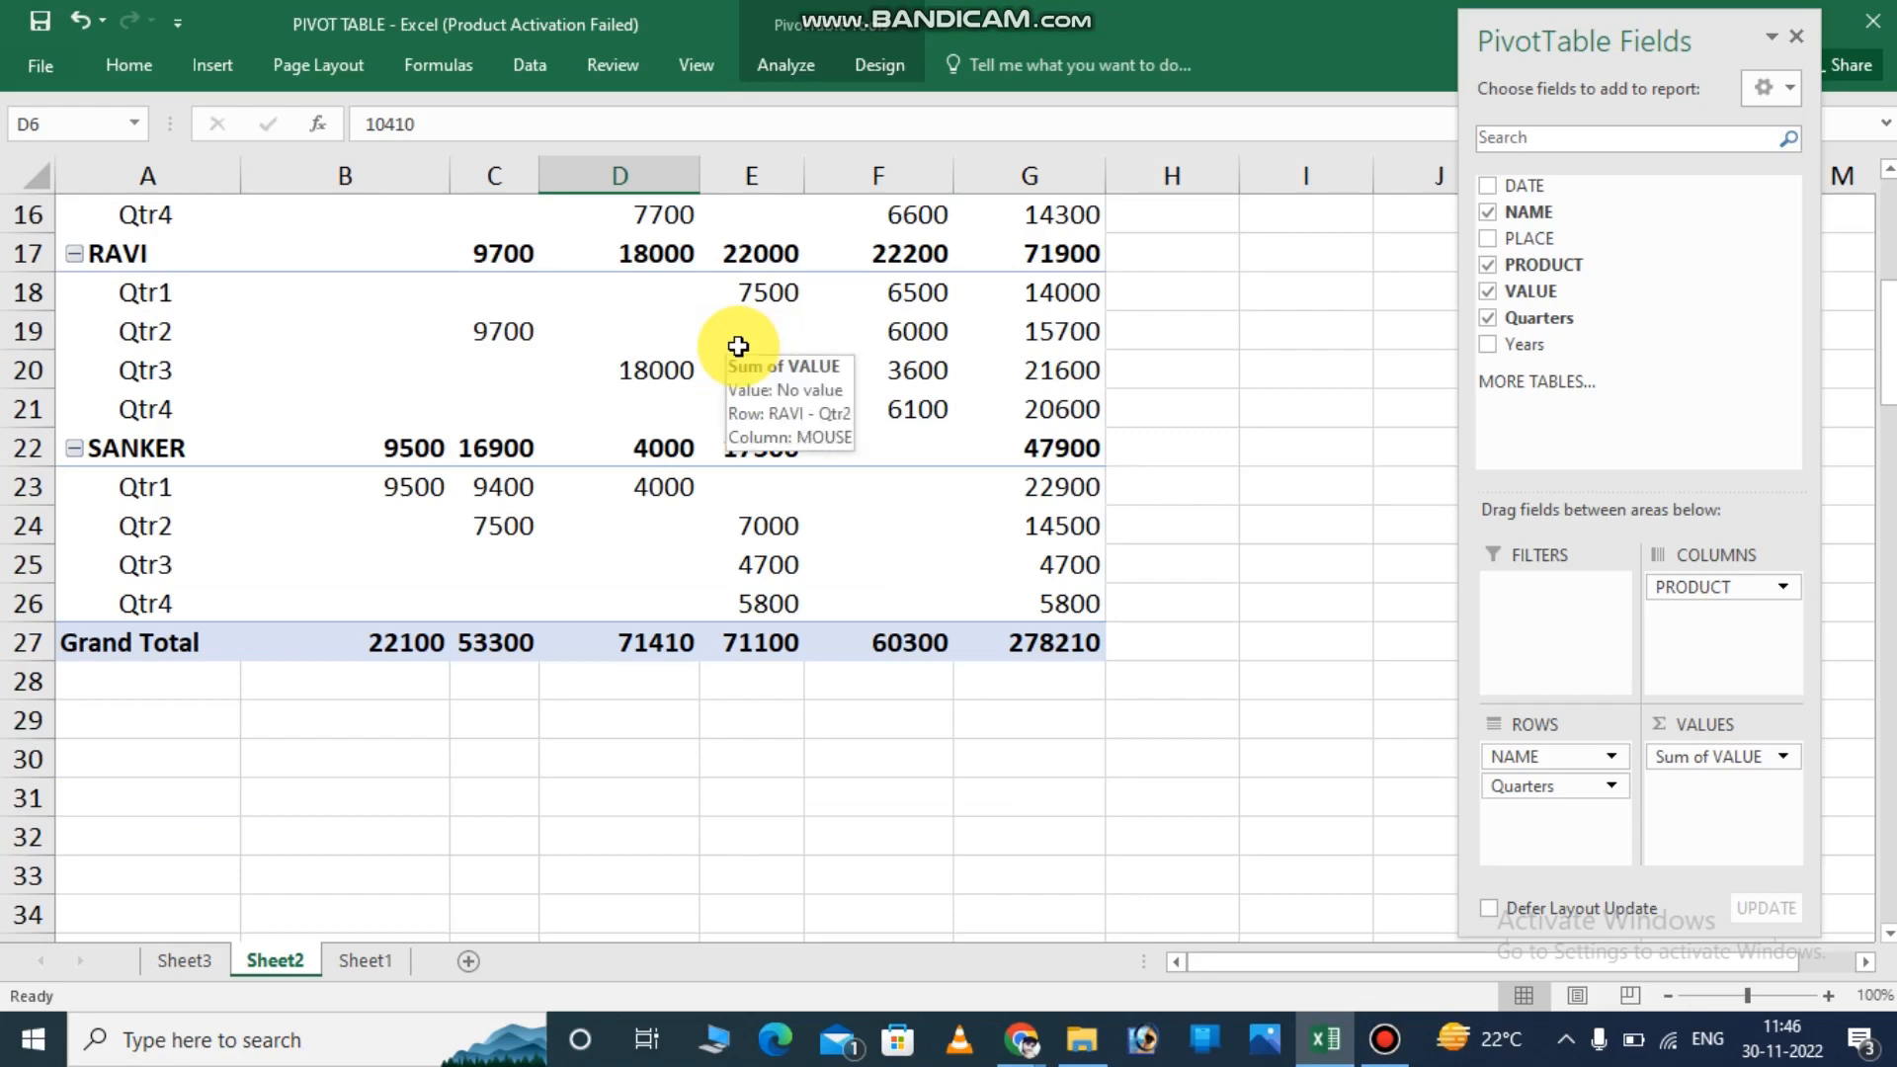
{"action": "scroll", "coordinate": [729, 330], "scroll_direction": "up", "scroll_amount": 5}
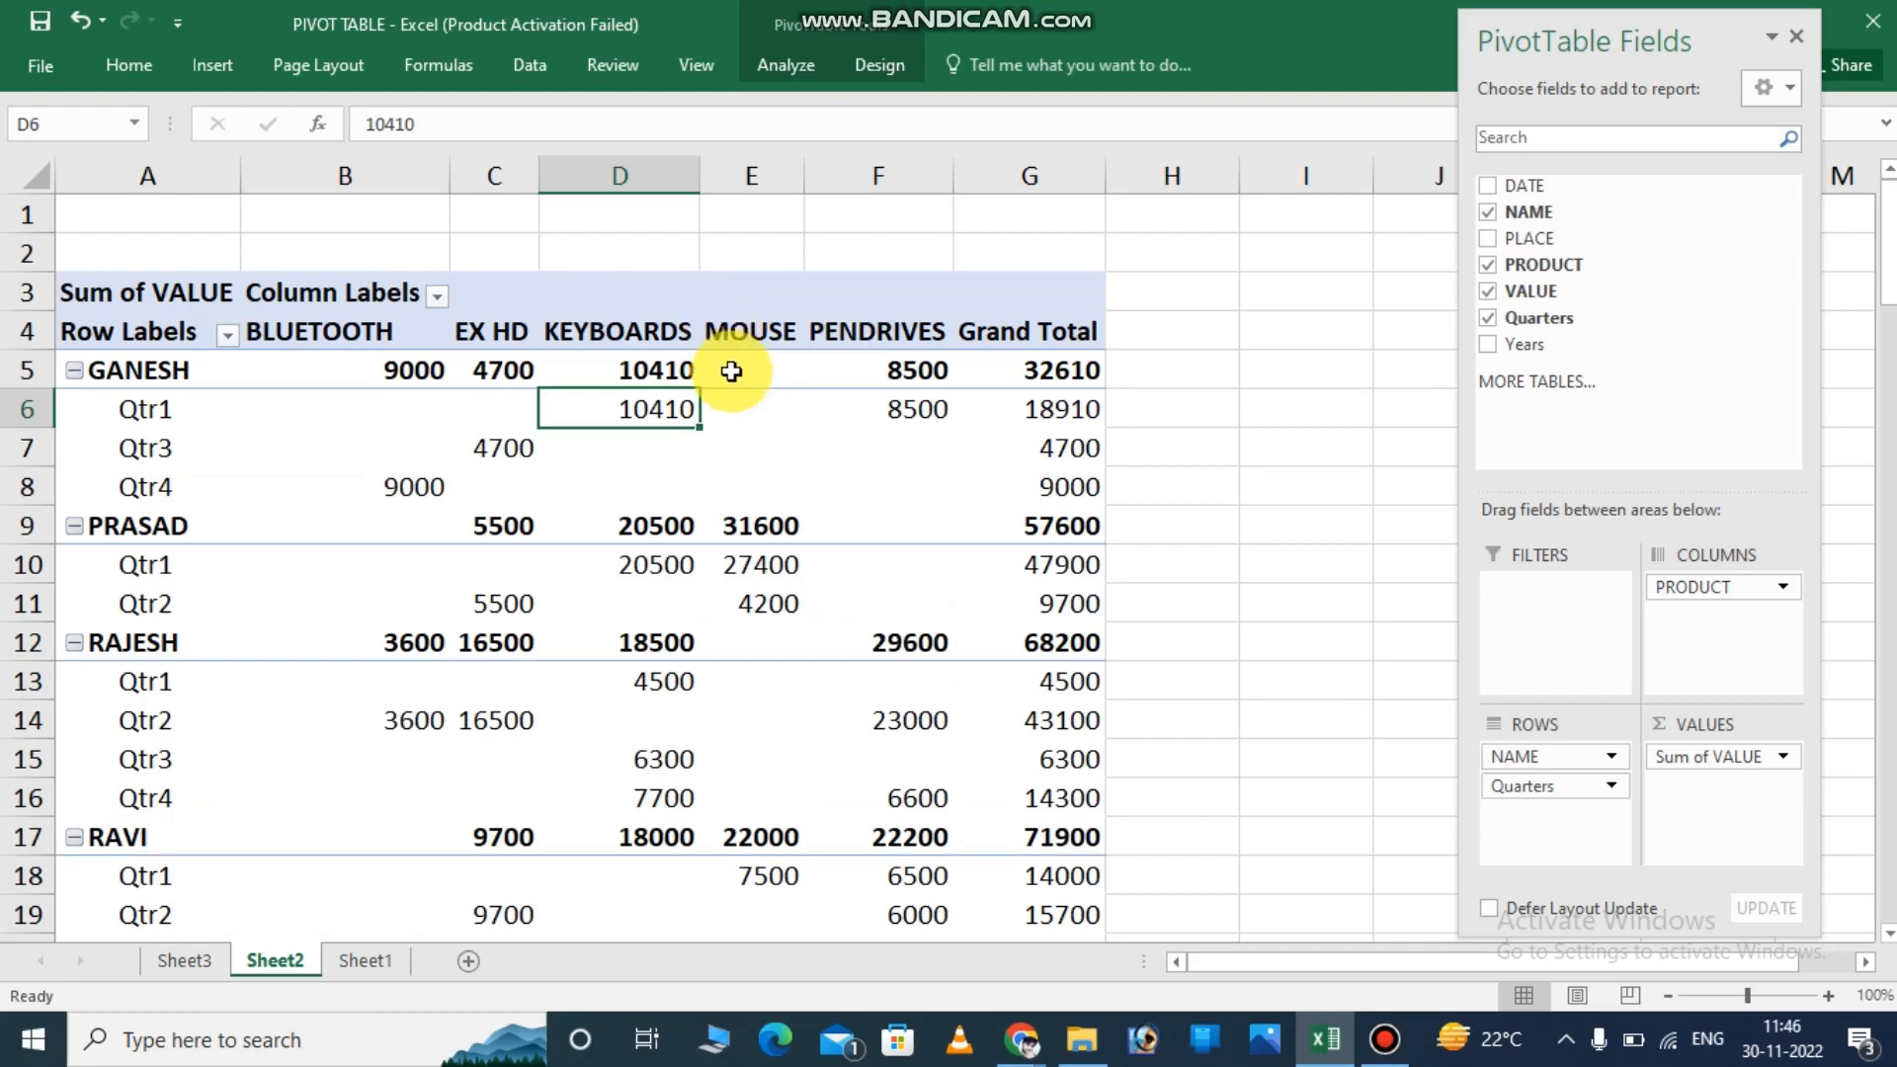
{"action": "scroll", "coordinate": [727, 395], "scroll_direction": "down", "scroll_amount": 3}
{"action": "scroll", "coordinate": [727, 395], "scroll_direction": "up", "scroll_amount": 4}
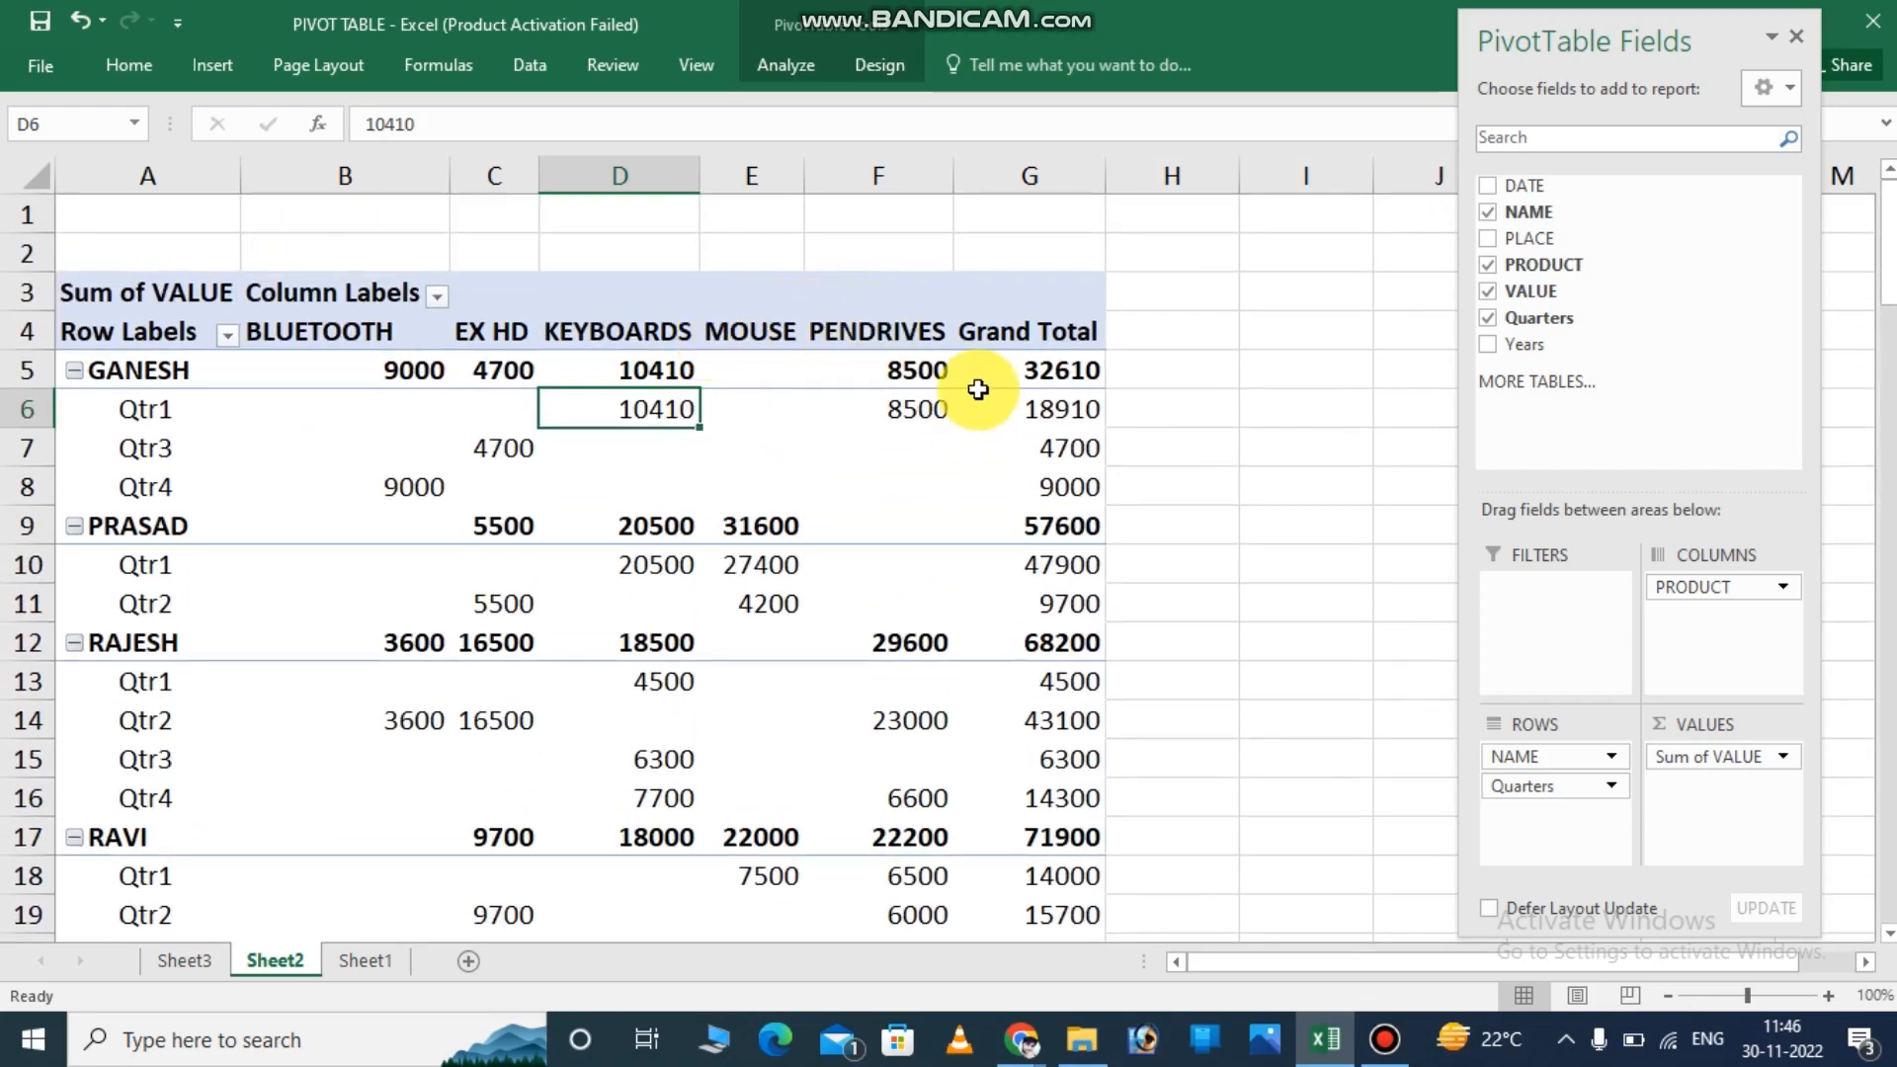
{"action": "mouse_move", "coordinate": [1042, 367]}
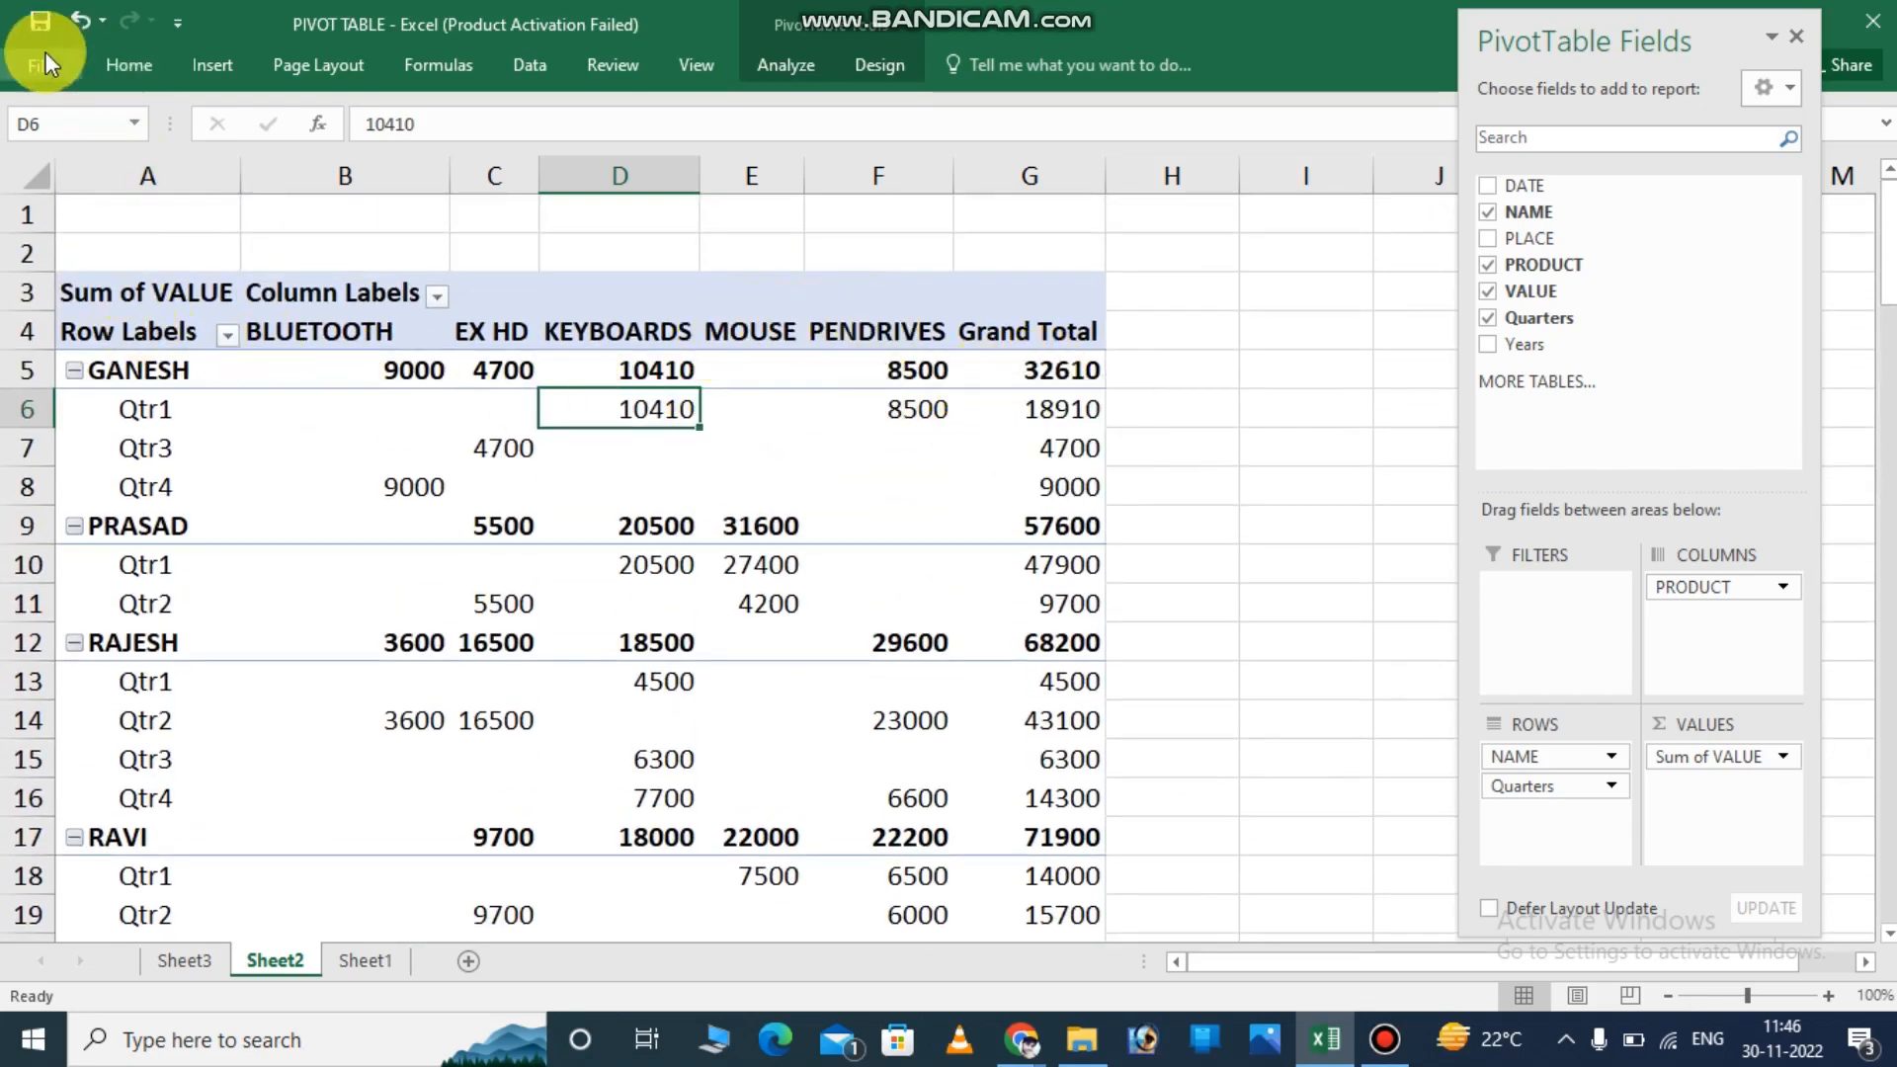
{"action": "left_click", "coordinate": [44, 60]}
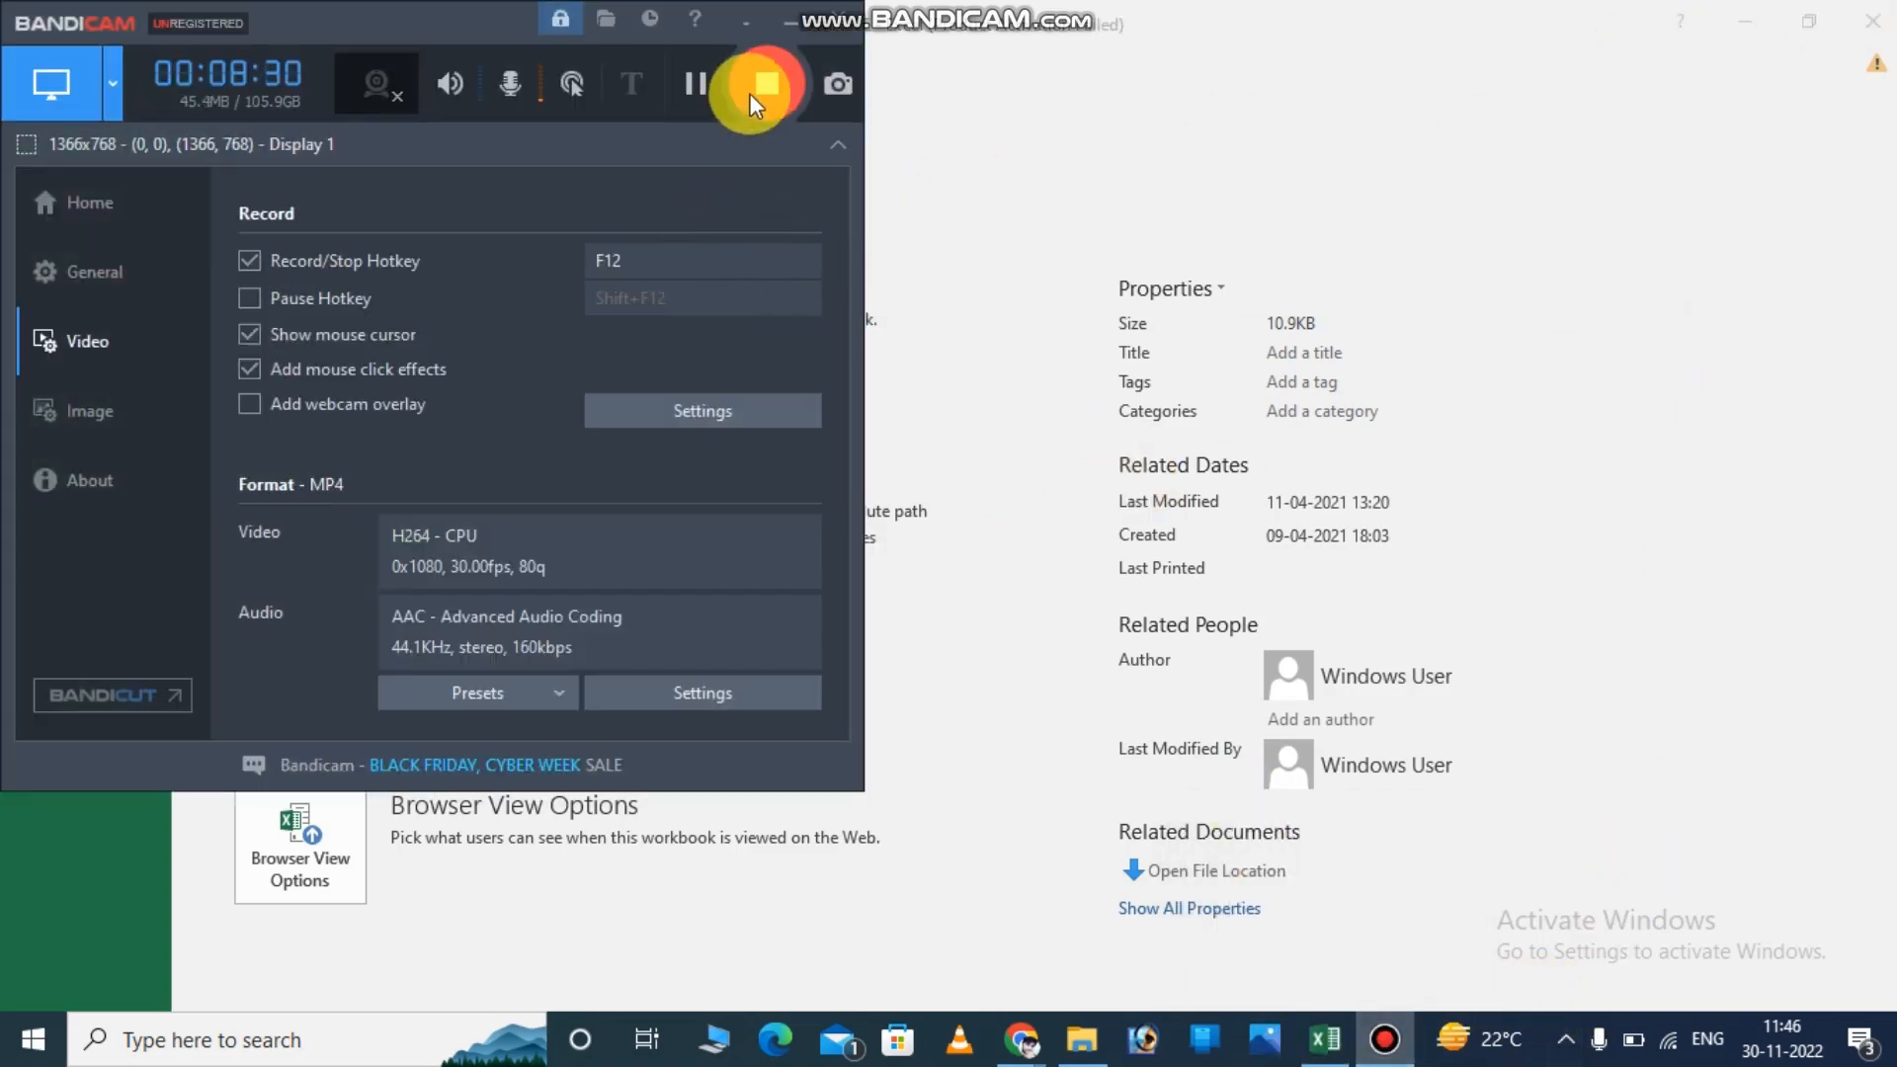
{"action": "left_click", "coordinate": [749, 93]}
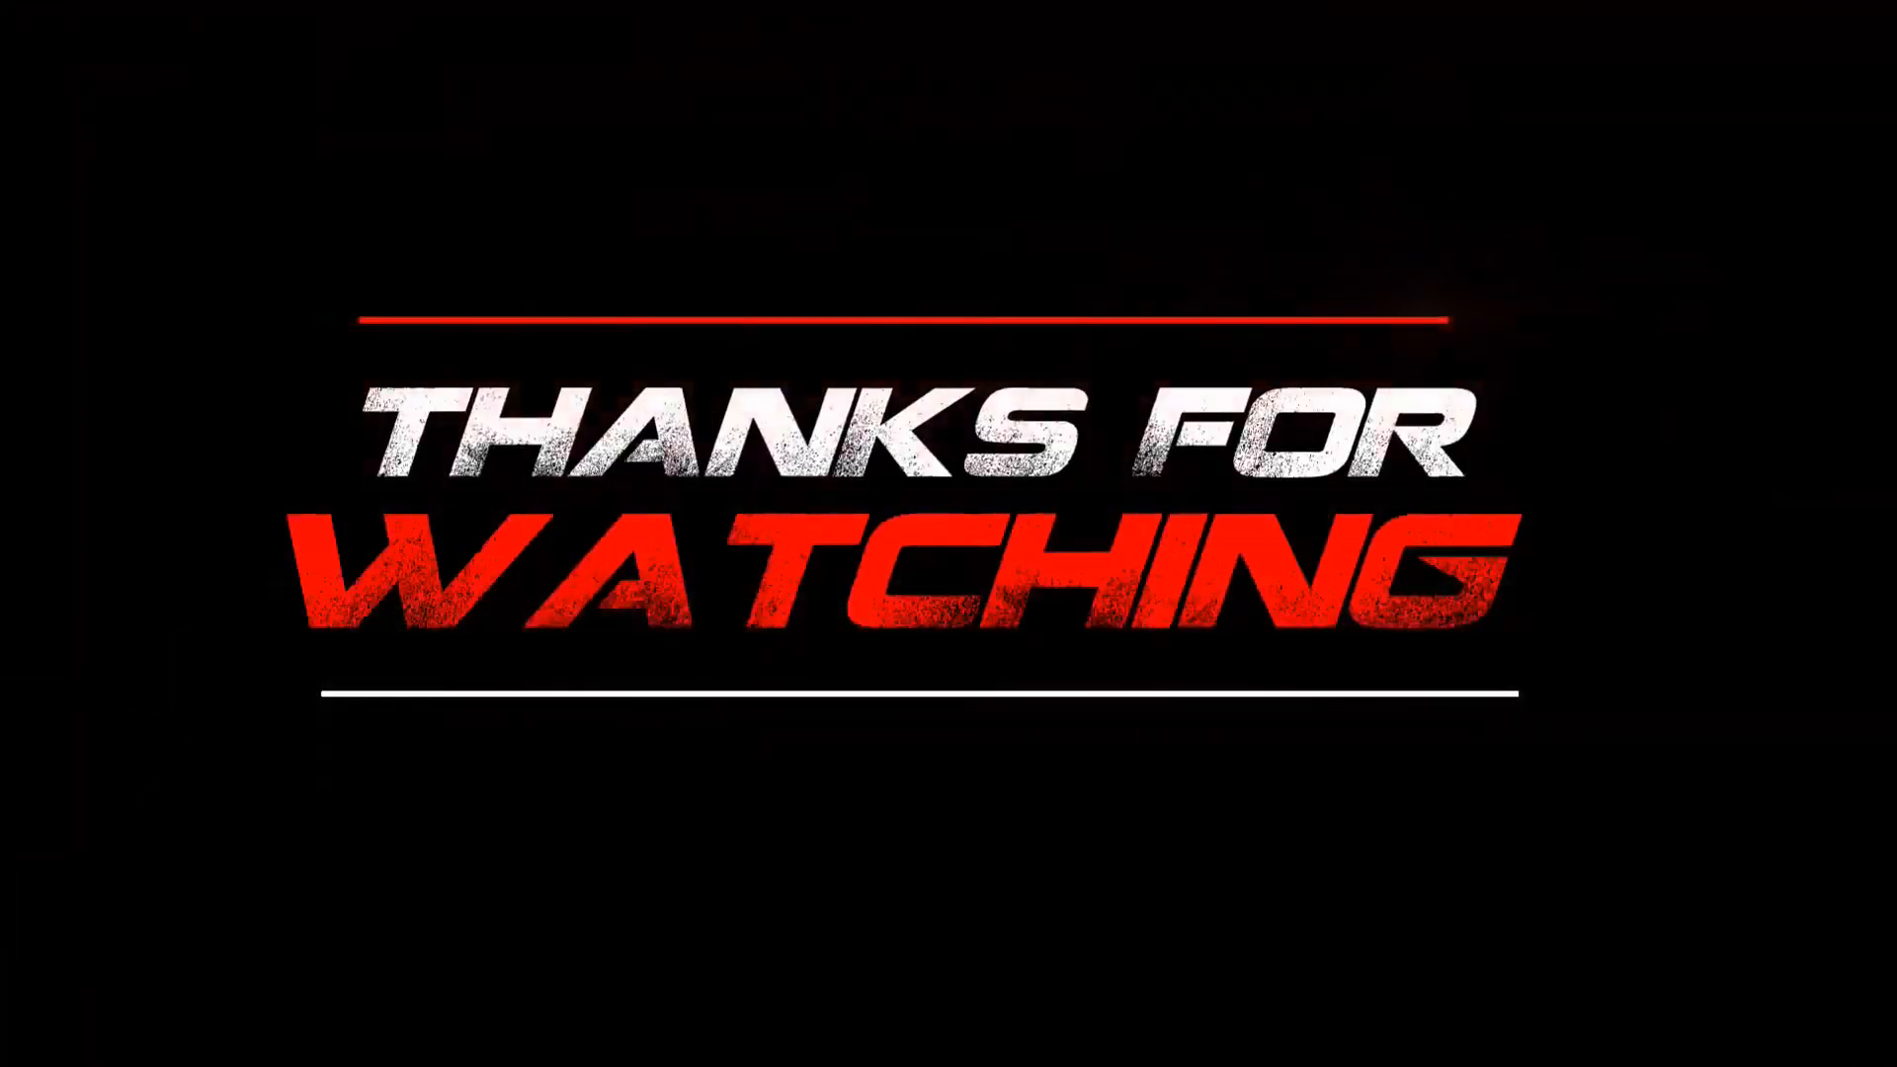